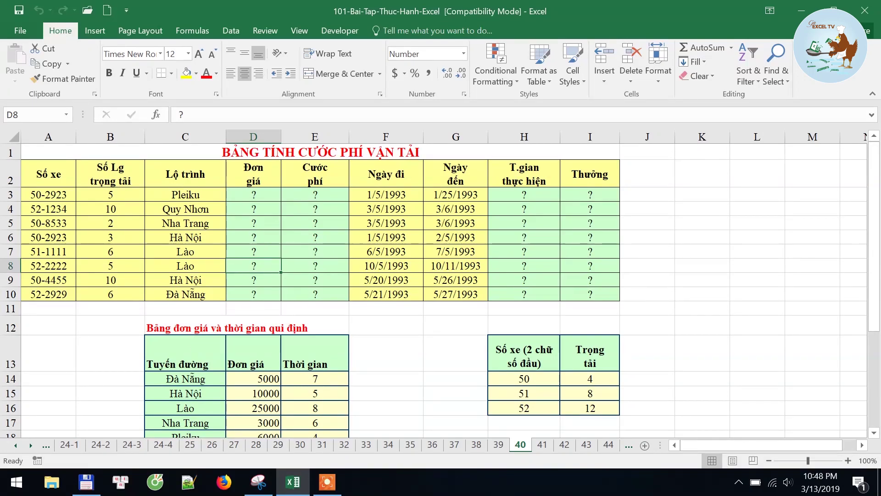
# Review the route price table and its route names below the data.
pyautogui.scroll(-1, 280, 380)
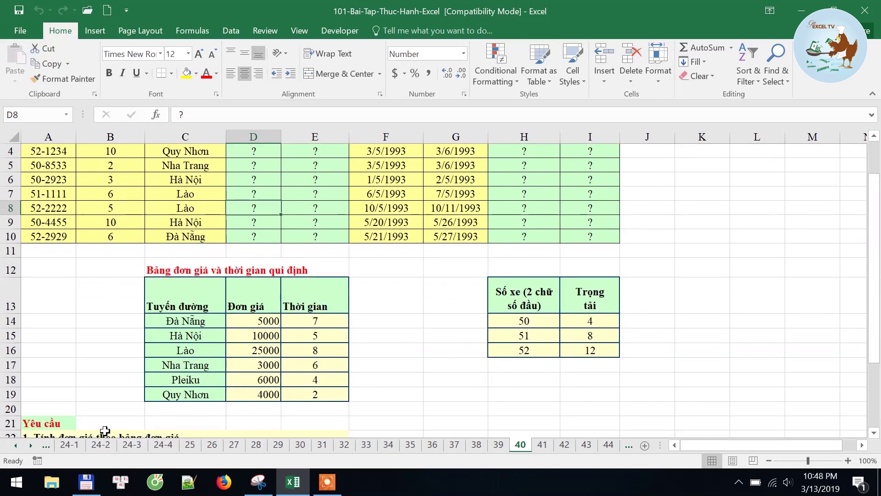
pyautogui.scroll(-1, 45, 399)
pyautogui.scroll(1, 53, 400)
pyautogui.scroll(-1, 56, 402)
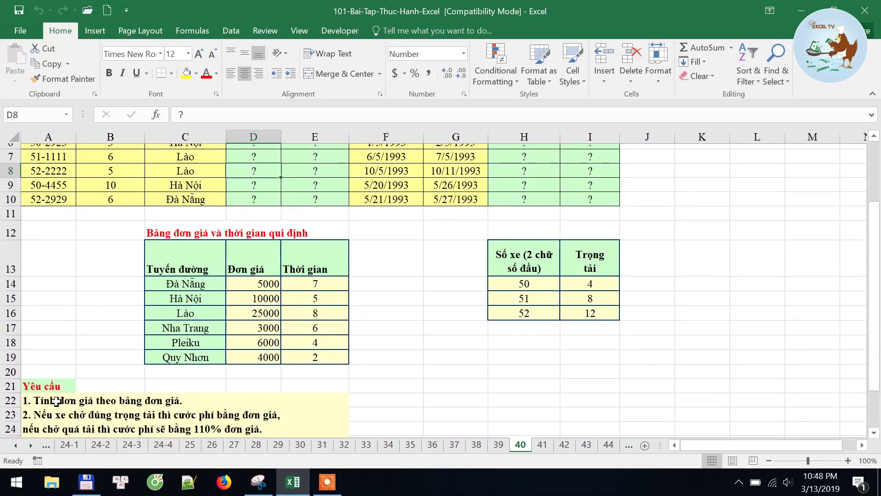
pyautogui.scroll(2, 56, 402)
pyautogui.click(172, 349)
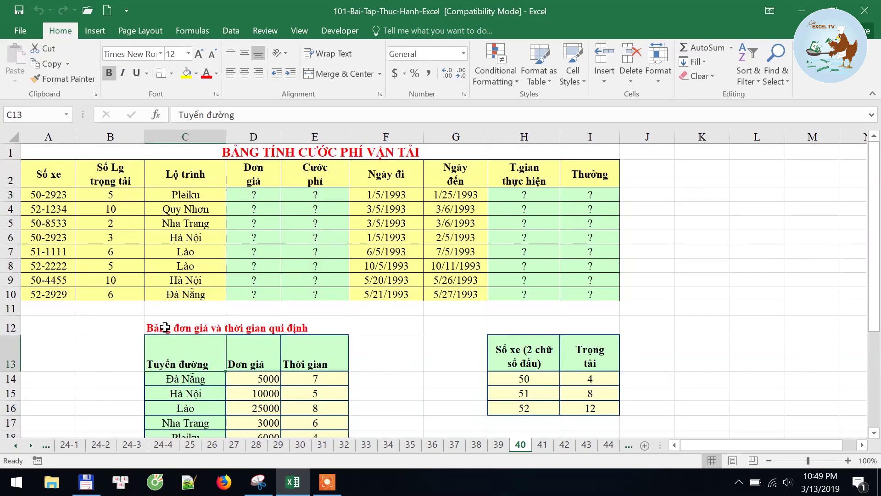
pyautogui.moveTo(178, 360); pyautogui.dragTo(311, 405)
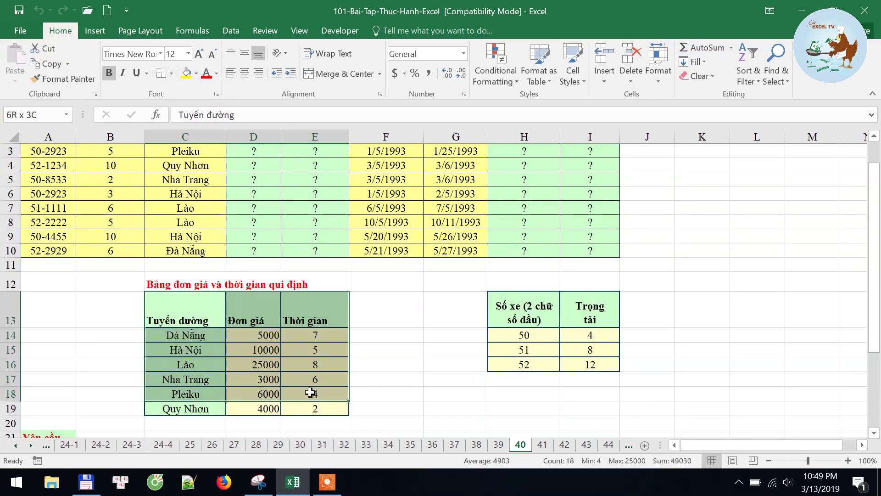
pyautogui.moveTo(184, 317); pyautogui.dragTo(193, 406)
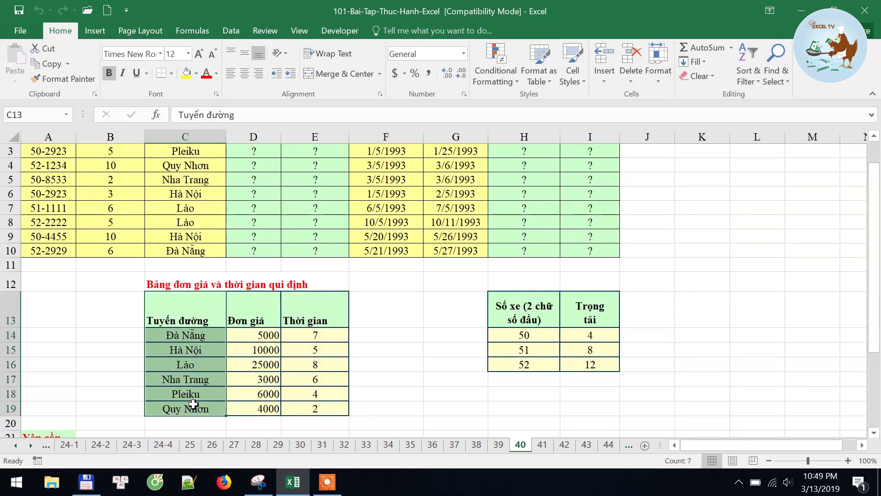
pyautogui.click(184, 302)
pyautogui.scroll(1, 188, 339)
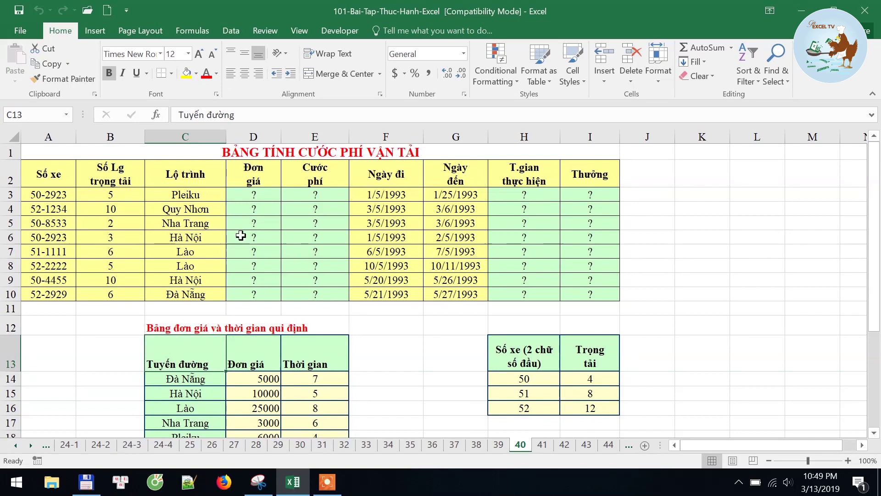
# Enter =VLOOKUP(C3,$C$13:$E$19,2,0) in D3 so Pleiku's unit price shows 6000.
pyautogui.click(184, 197)
pyautogui.click(252, 197)
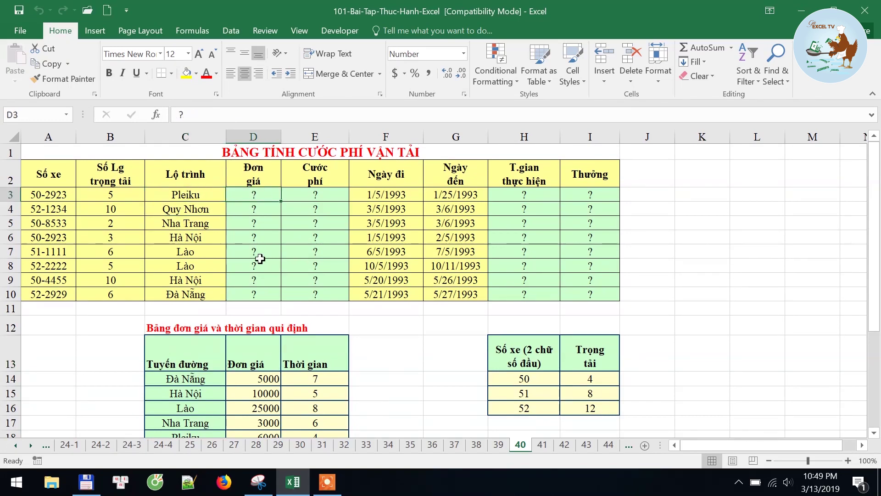
pyautogui.write('=vlo')
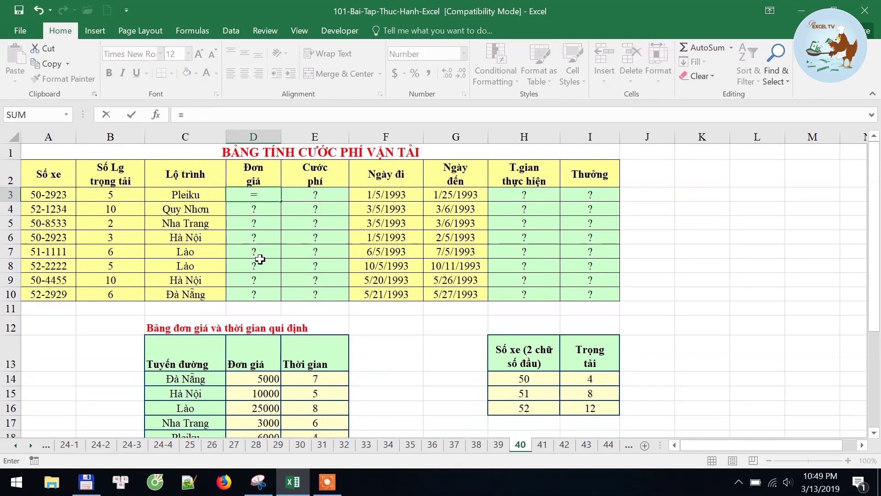
pyautogui.press('Tab')
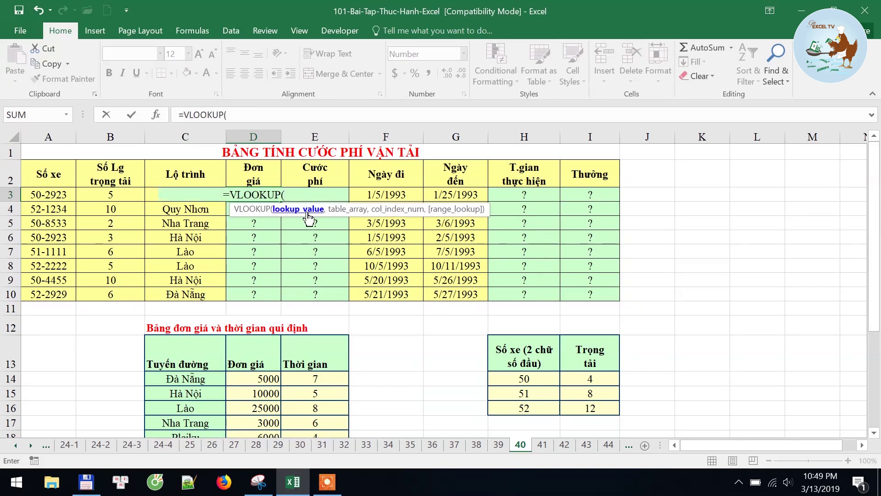
pyautogui.click(148, 194)
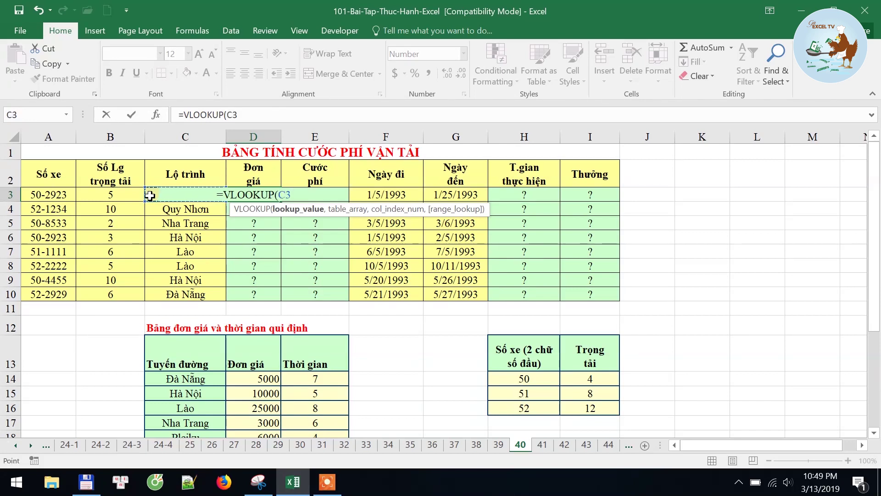
pyautogui.write(',')
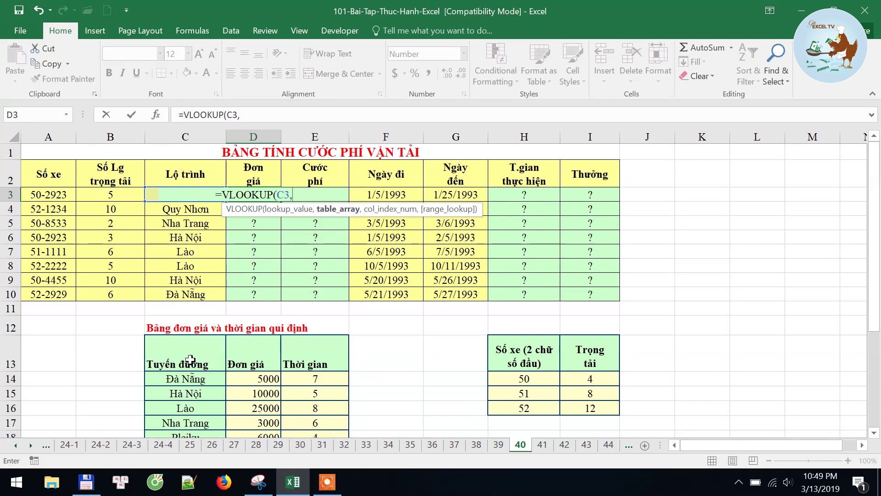
pyautogui.moveTo(188, 356); pyautogui.dragTo(304, 406)
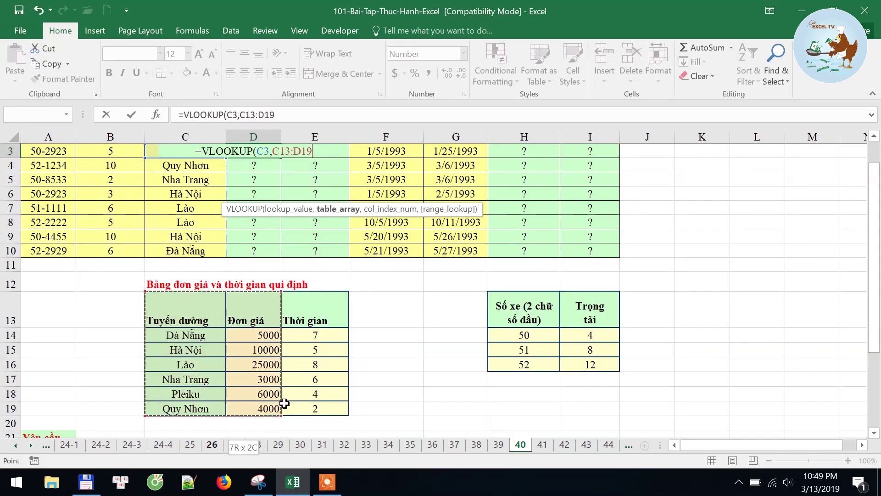
pyautogui.moveTo(186, 317)
pyautogui.mouseDown()
pyautogui.moveTo(251, 402)
pyautogui.moveTo(295, 325)
pyautogui.moveTo(320, 406)
pyautogui.mouseUp()
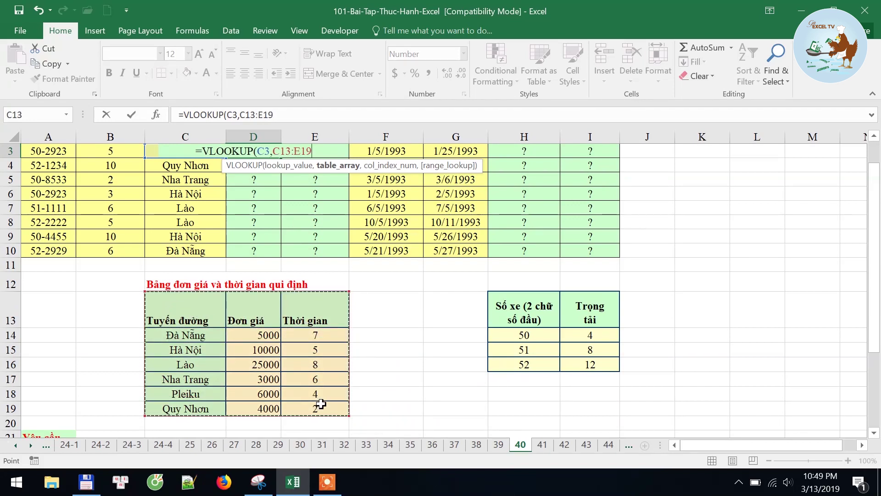
pyautogui.press('F4')
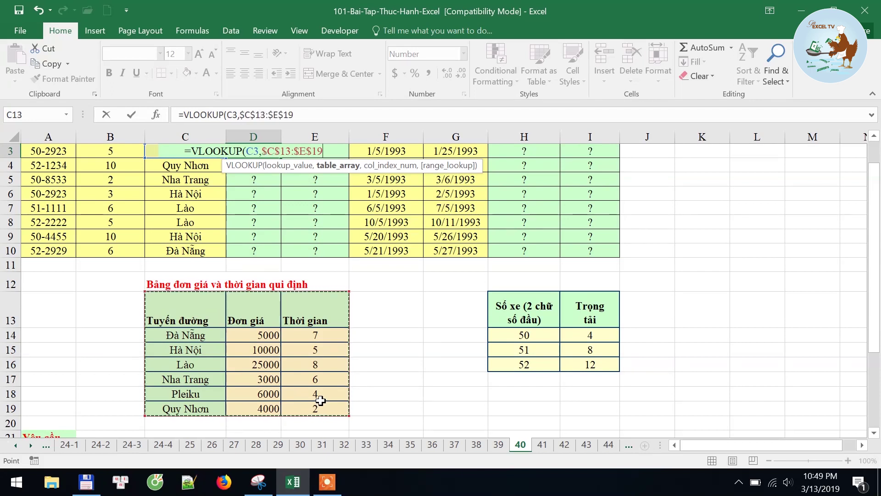
pyautogui.write(',')
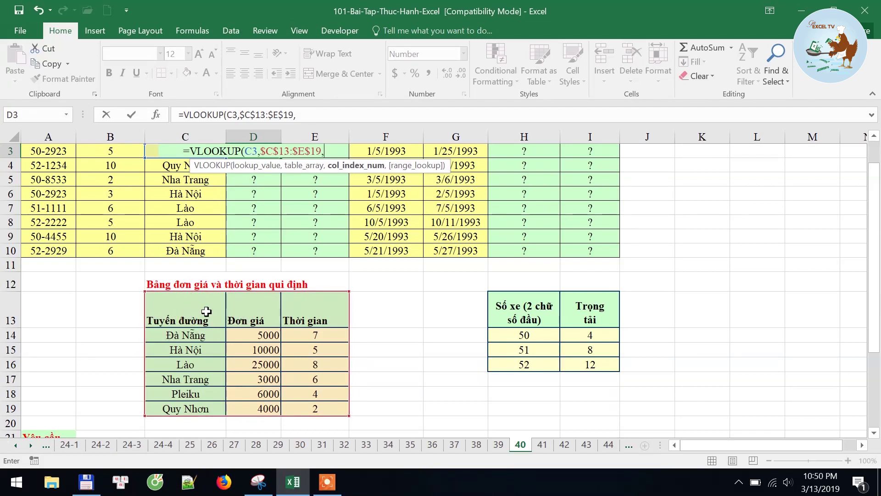
pyautogui.write('2')
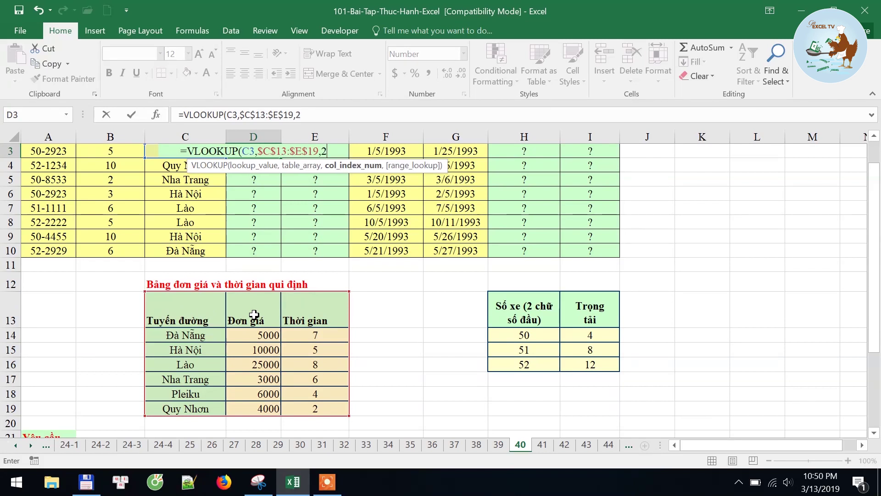
pyautogui.write(',')
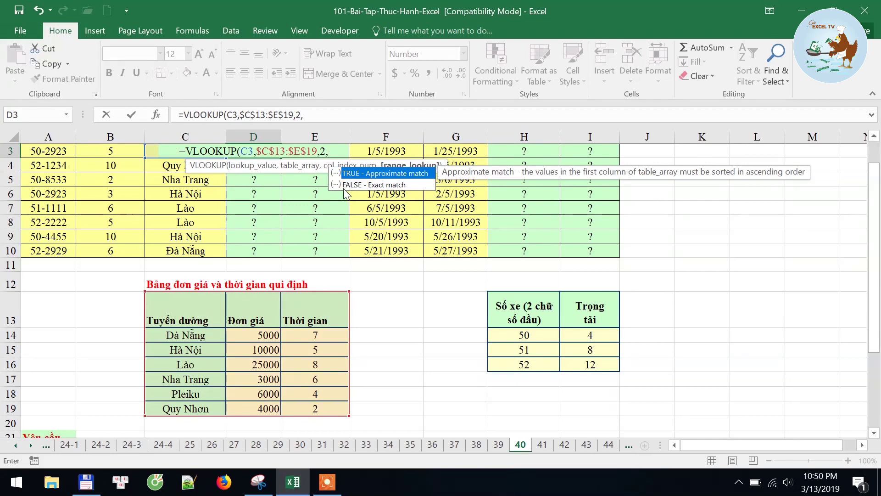
pyautogui.write('0')
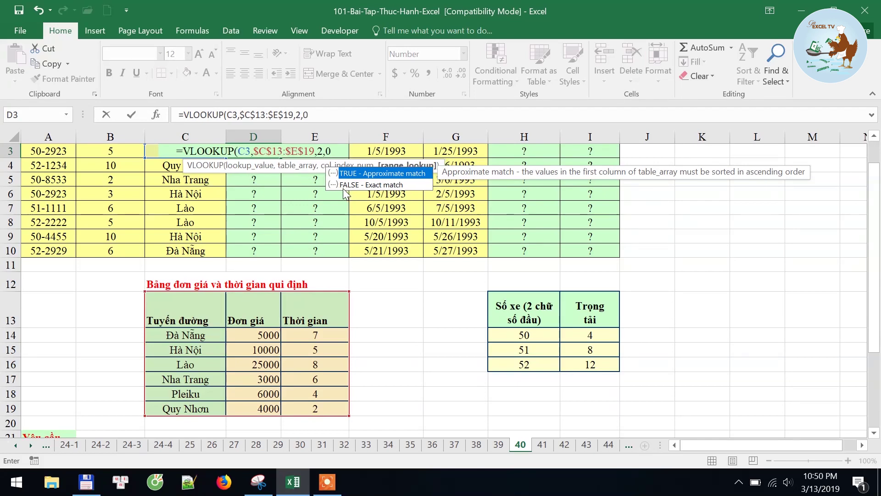
pyautogui.write(')')
pyautogui.hotkey('ctrl', 'Return')
pyautogui.scroll(1, 253, 333)
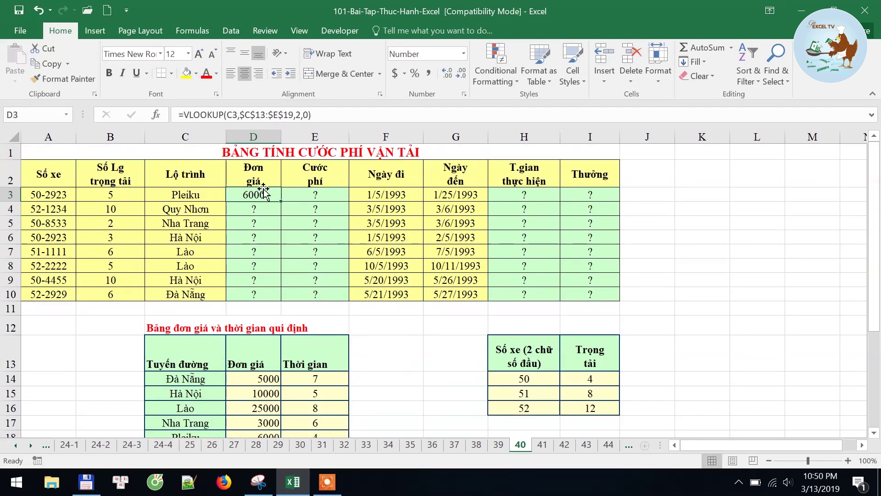
# Fill the D3 lookup down to D10, giving prices from 6000 for Pleiku to 5000 for Đà Nẵng.
pyautogui.scroll(-1, 268, 415)
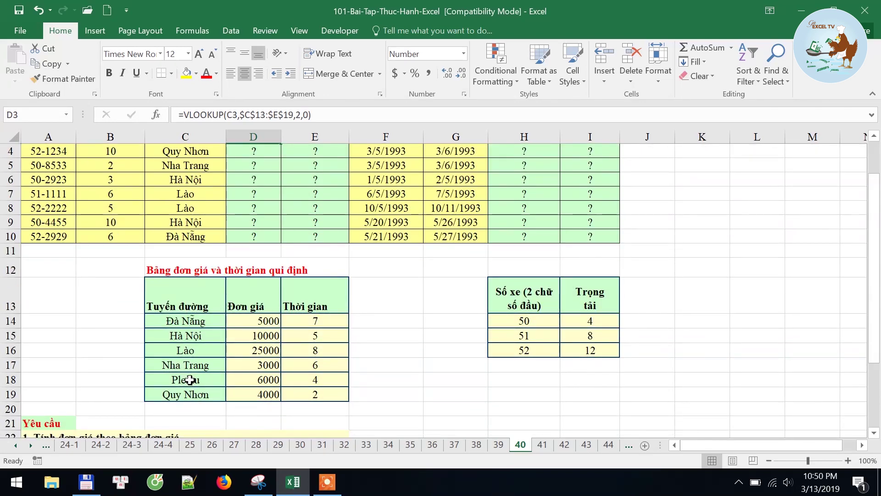
pyautogui.scroll(1, 259, 385)
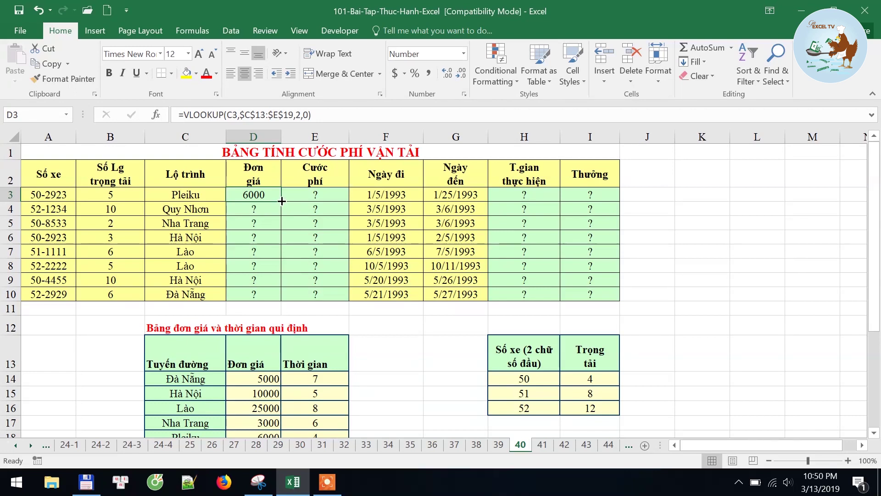
pyautogui.doubleClick(282, 202)
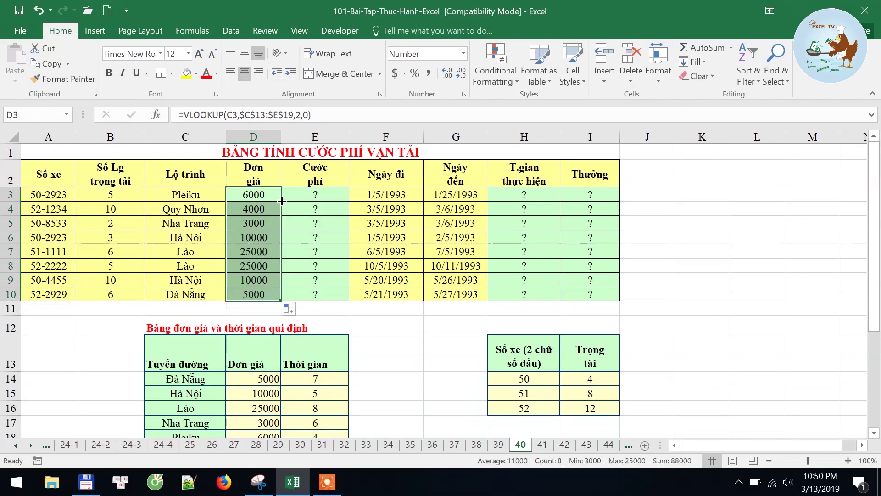
pyautogui.click(247, 199)
pyautogui.press('Right')
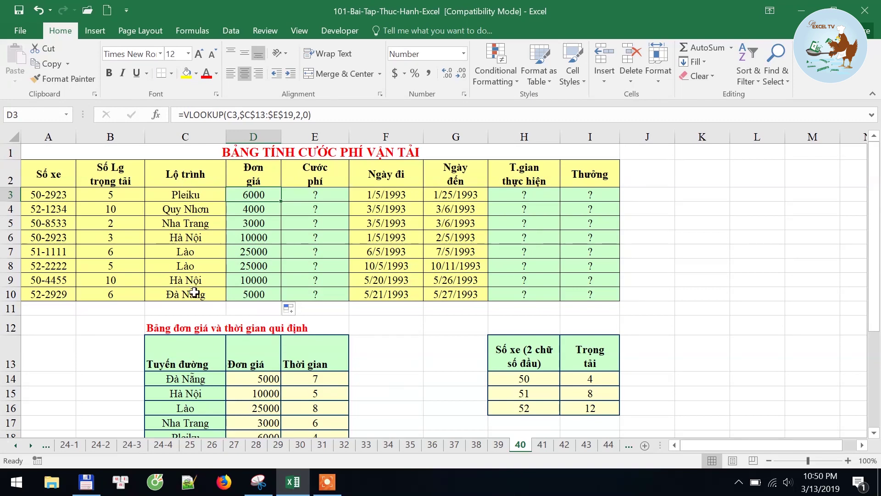
pyautogui.scroll(-2, 356, 260)
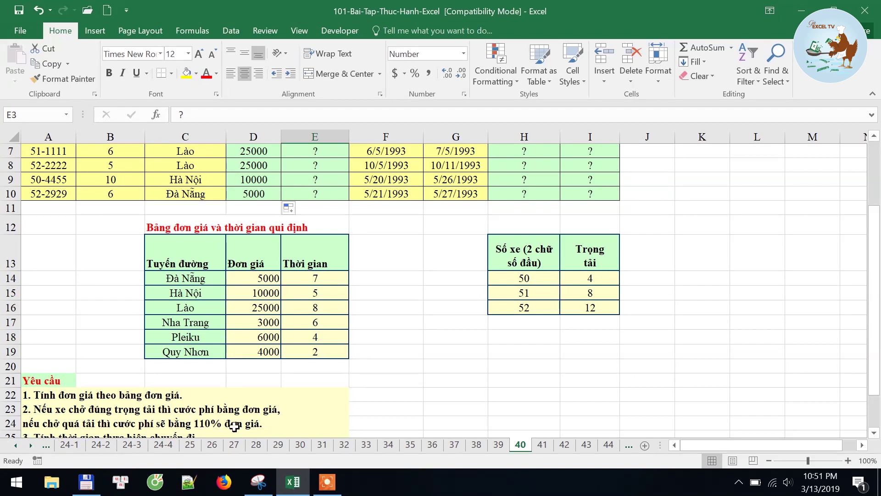
pyautogui.scroll(2, 251, 428)
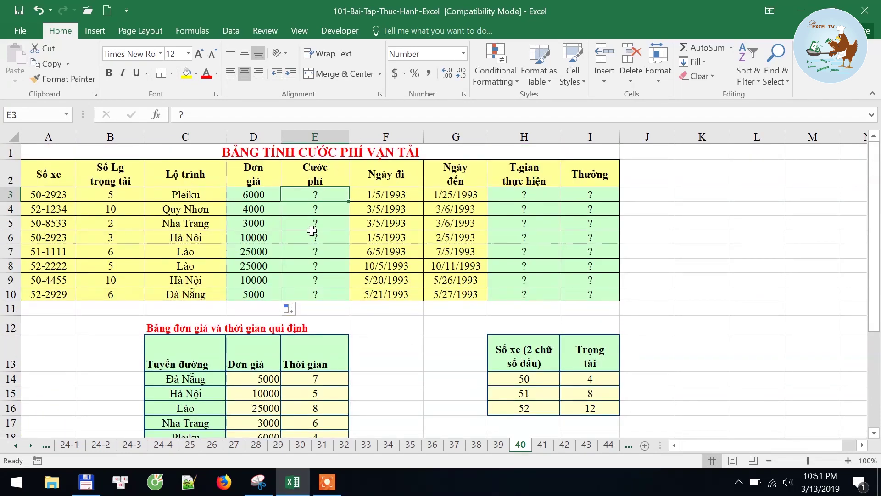
pyautogui.click(640, 175)
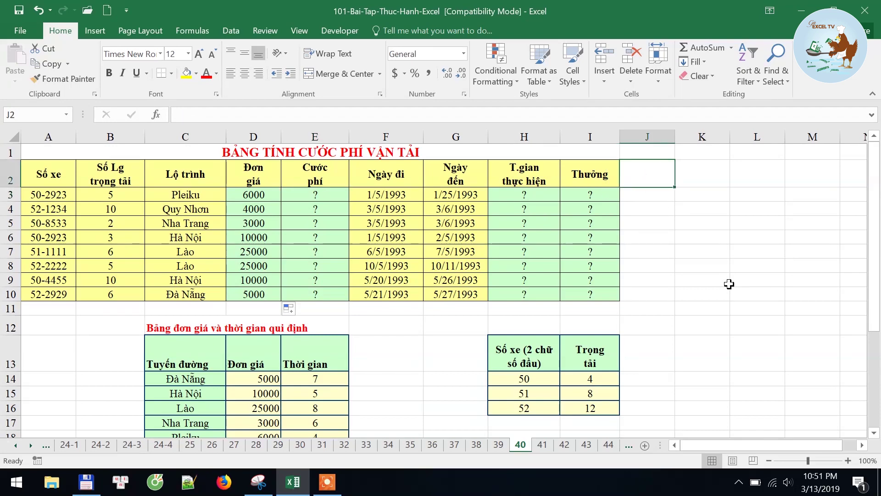
pyautogui.scroll(-1, 729, 284)
pyautogui.write('Trong')
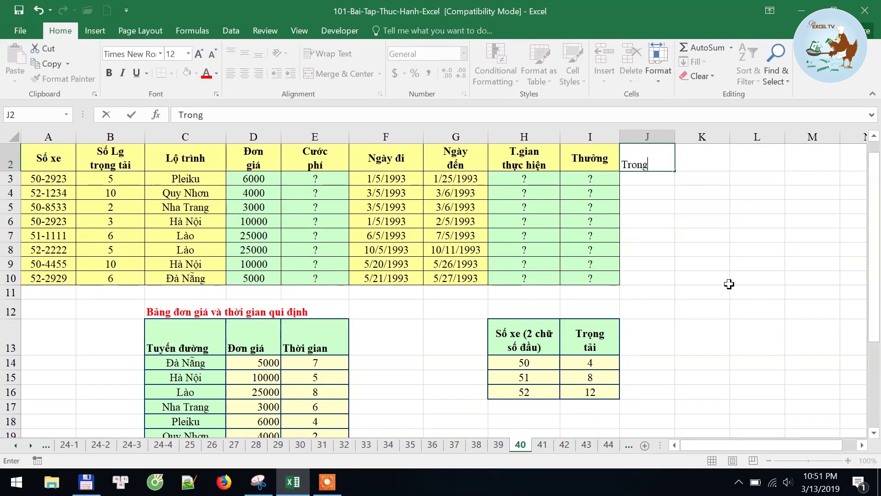
pyautogui.write(' tai')
pyautogui.press('Return')
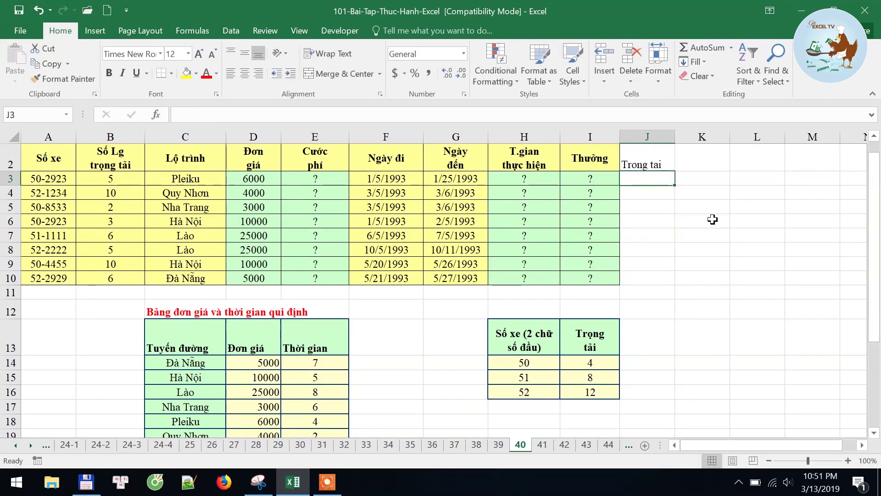
pyautogui.scroll(1, 627, 301)
pyautogui.moveTo(523, 354); pyautogui.dragTo(595, 404)
pyautogui.moveTo(543, 358); pyautogui.dragTo(594, 413)
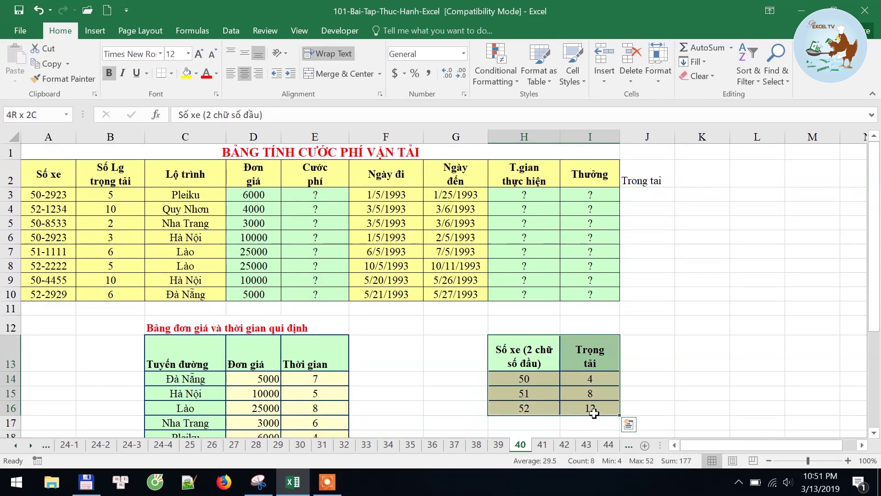
pyautogui.click(39, 198)
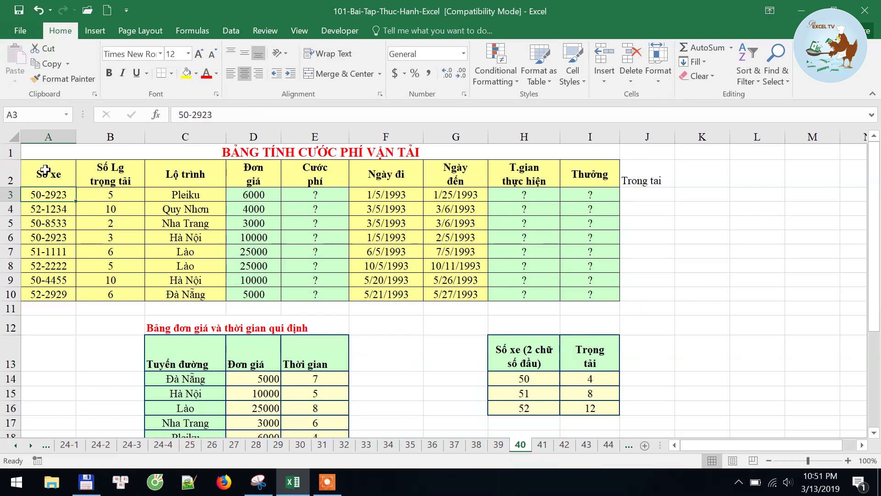
pyautogui.doubleClick(39, 198)
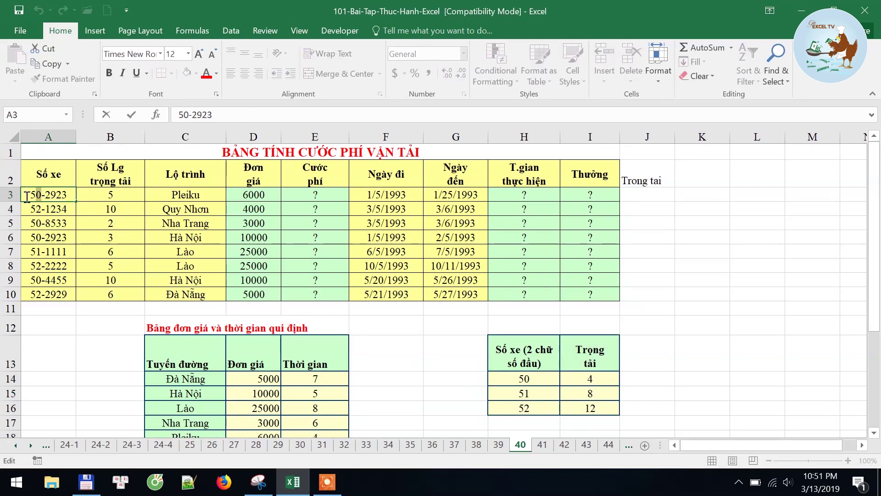
pyautogui.moveTo(40, 196); pyautogui.dragTo(24, 196)
pyautogui.press('Escape')
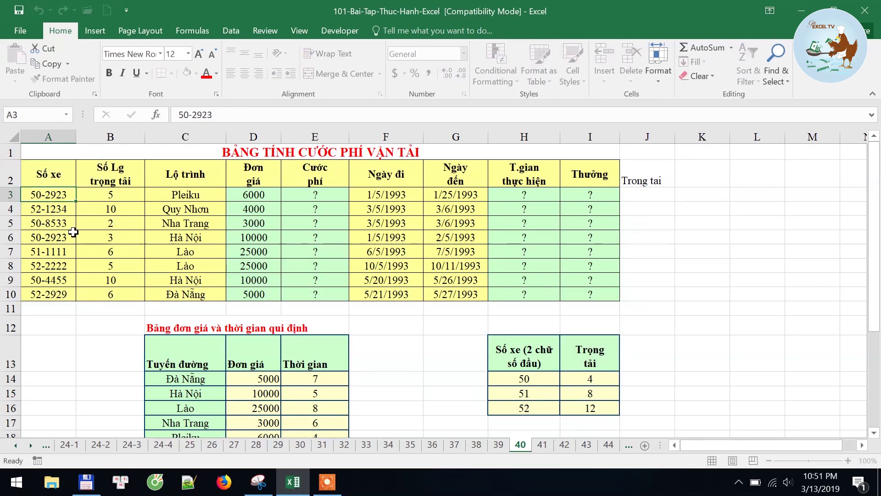
pyautogui.click(526, 361)
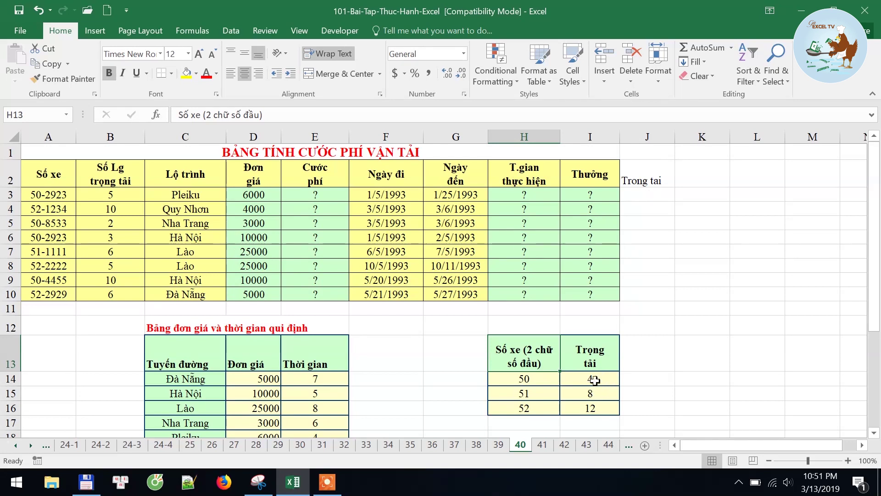
pyautogui.click(594, 380)
pyautogui.click(47, 196)
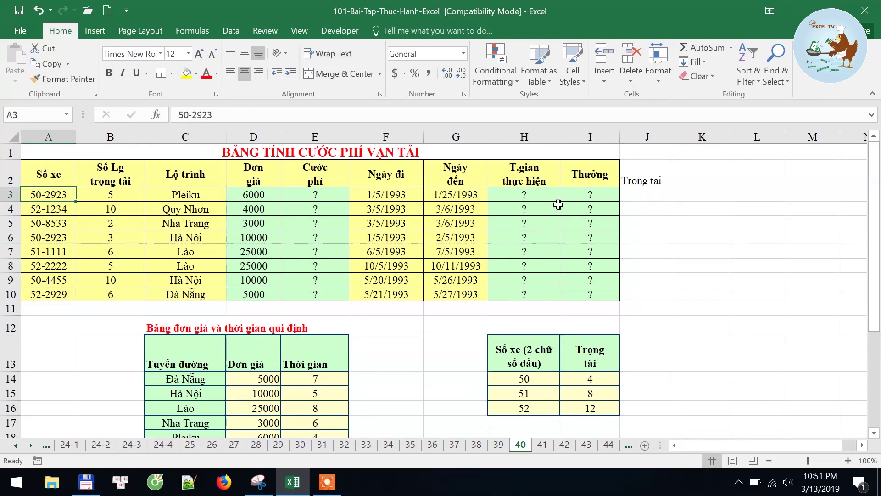
# Enter =VLOOKUP(LEFT(A3,2),$H$13:$I$16,2,0) in J3, which returns #N/A.
pyautogui.click(651, 192)
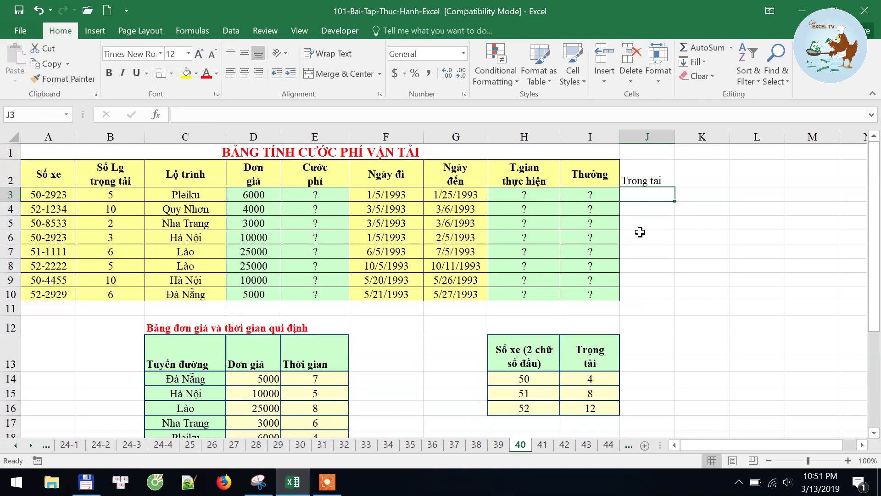
pyautogui.write('=vl')
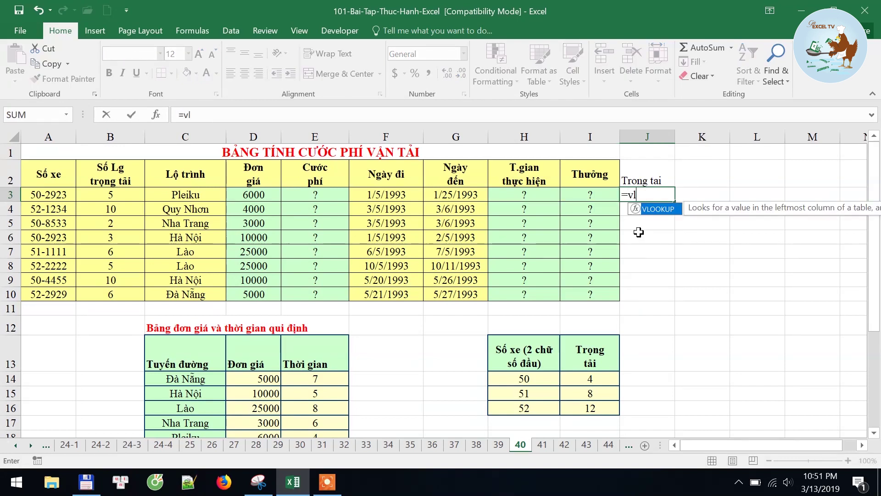
pyautogui.write('o')
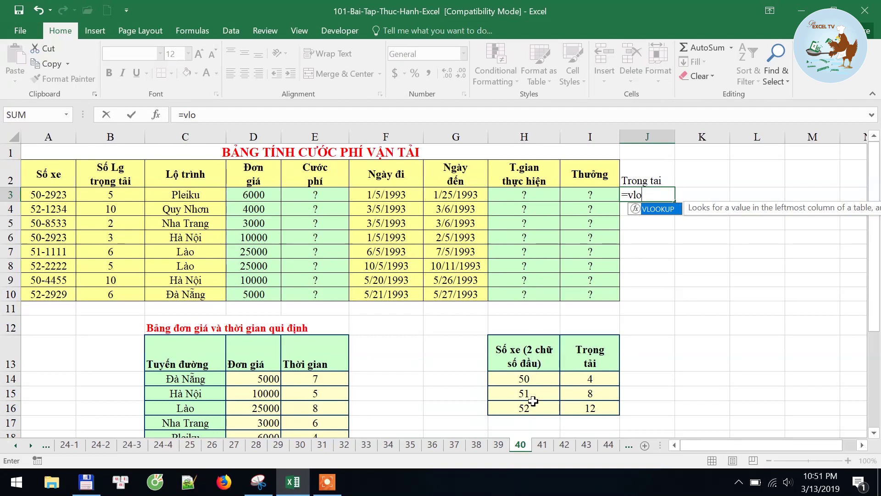
pyautogui.press('Tab')
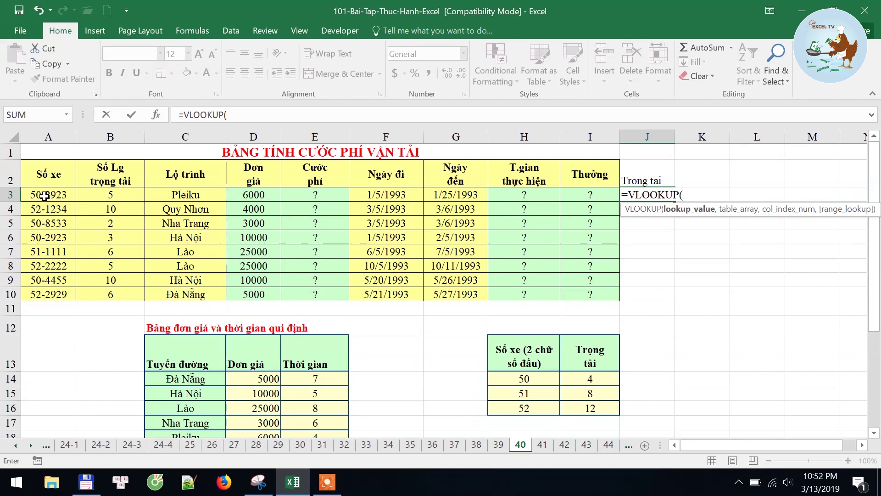
pyautogui.write('le')
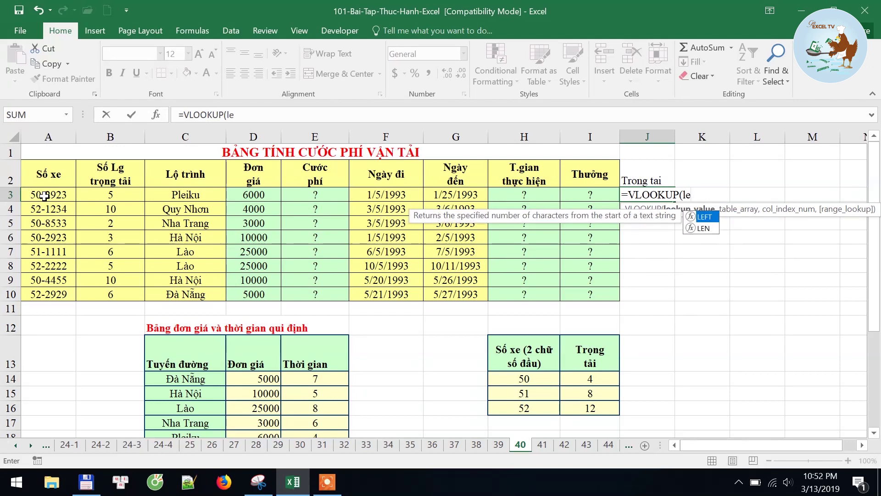
pyautogui.press('Tab')
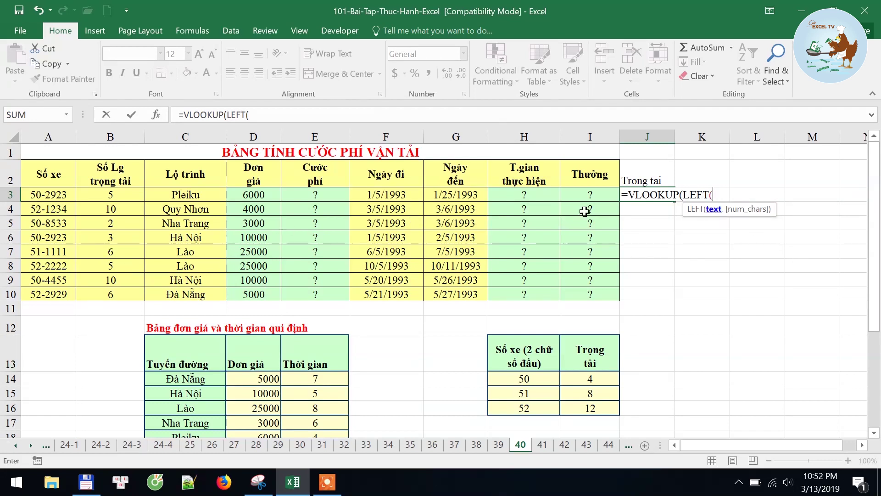
pyautogui.click(50, 194)
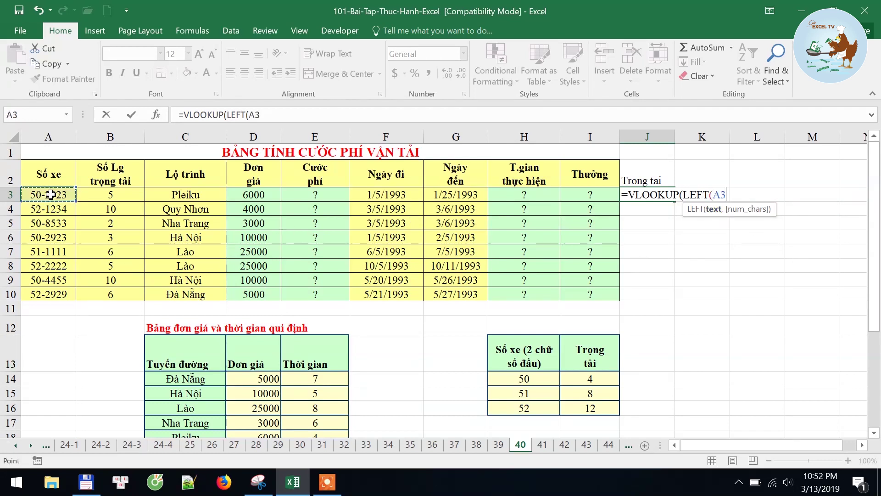
pyautogui.write(',2')
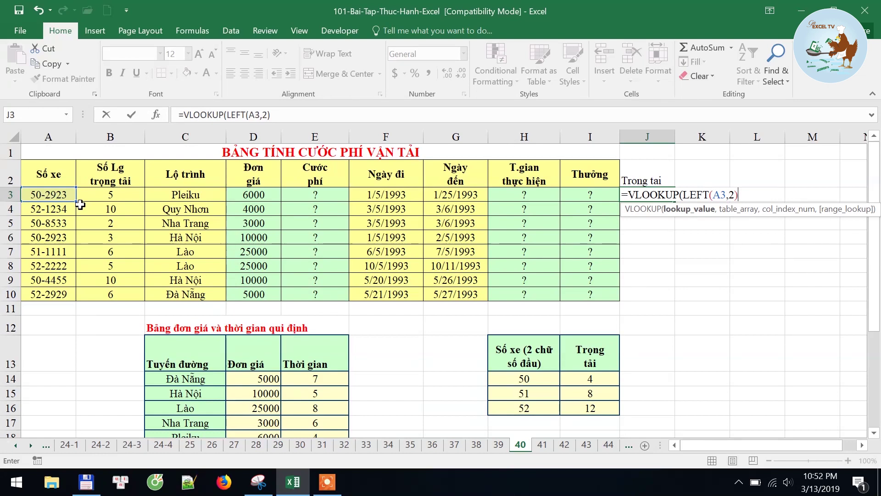
pyautogui.write(',')
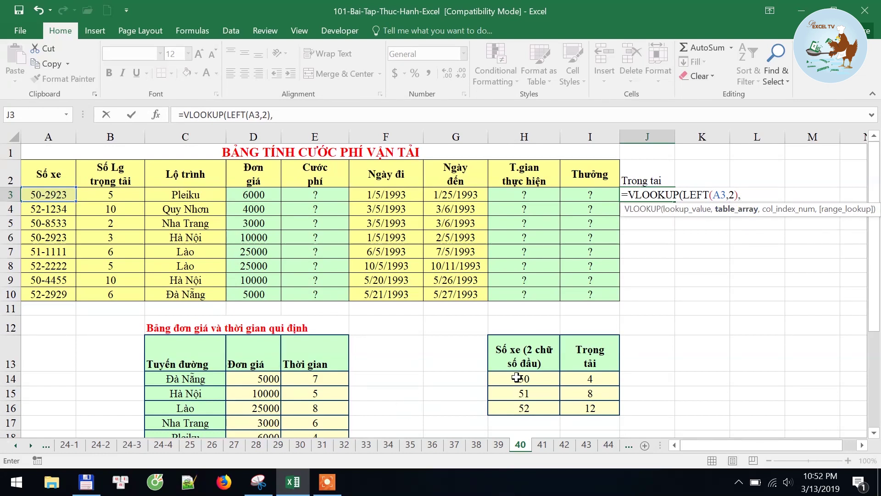
pyautogui.moveTo(523, 357)
pyautogui.mouseDown()
pyautogui.moveTo(578, 390)
pyautogui.moveTo(590, 409)
pyautogui.mouseUp()
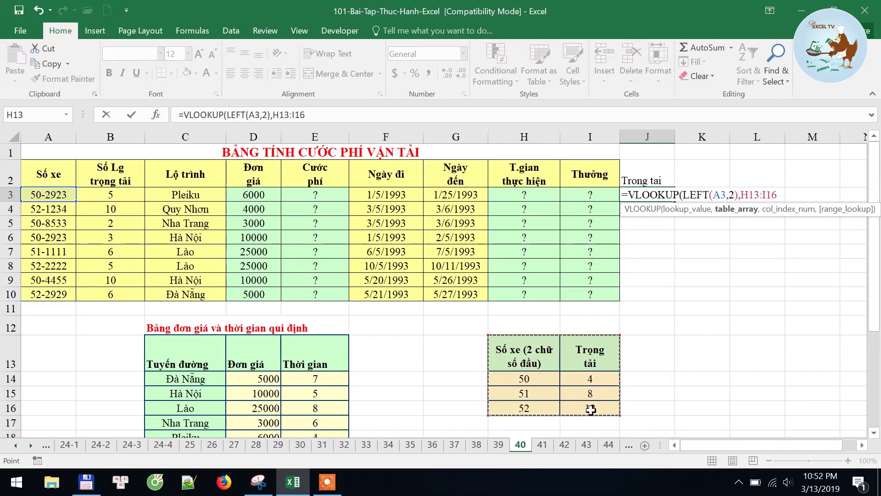
pyautogui.press('F4')
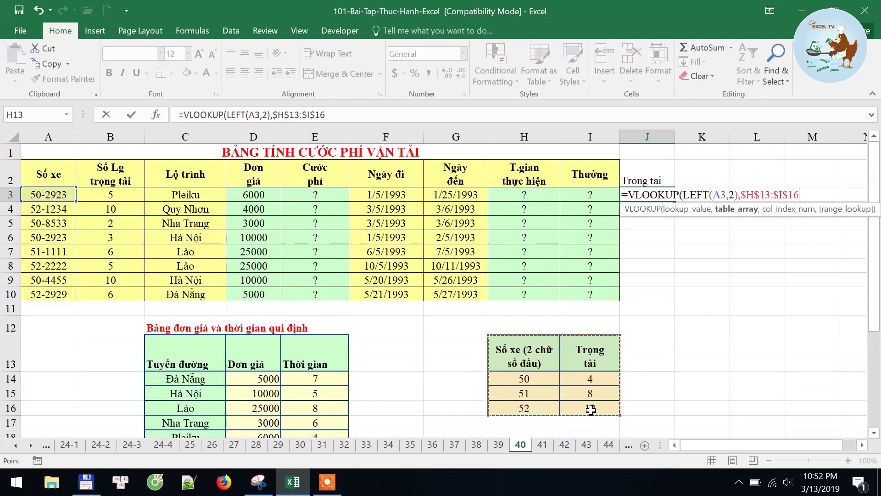
pyautogui.write(',')
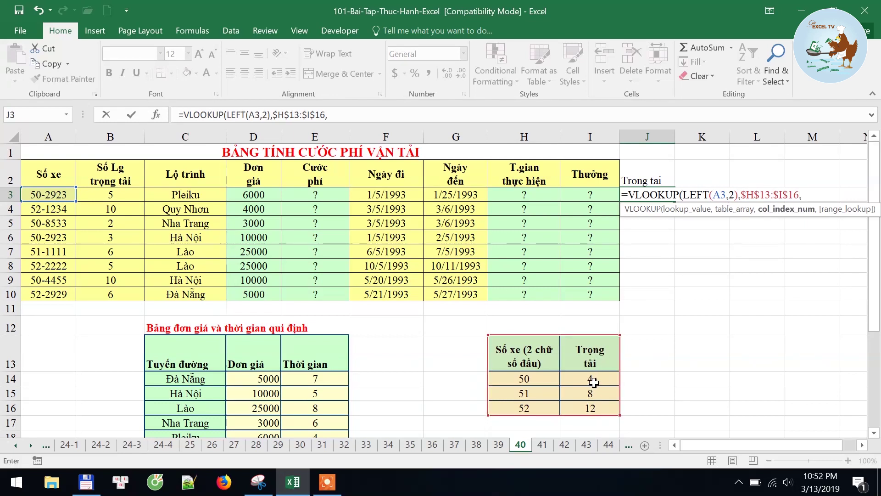
pyautogui.write('2')
pyautogui.write(',0')
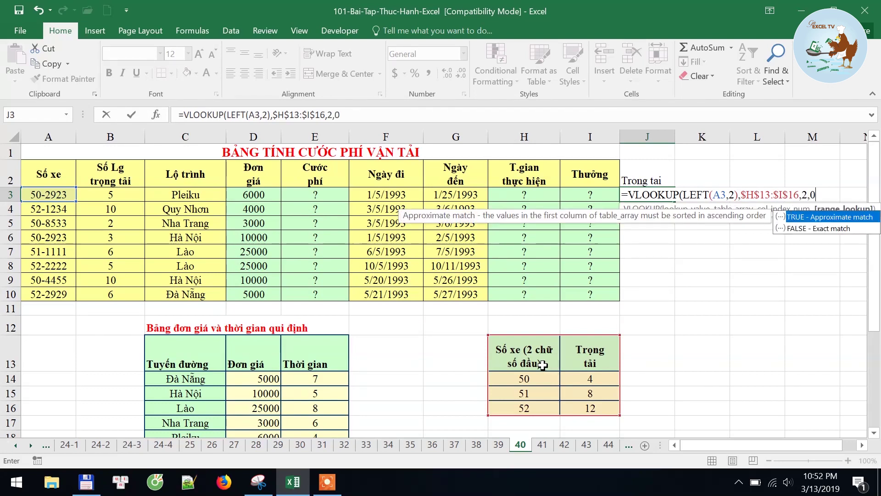
pyautogui.write(')')
pyautogui.press('Return')
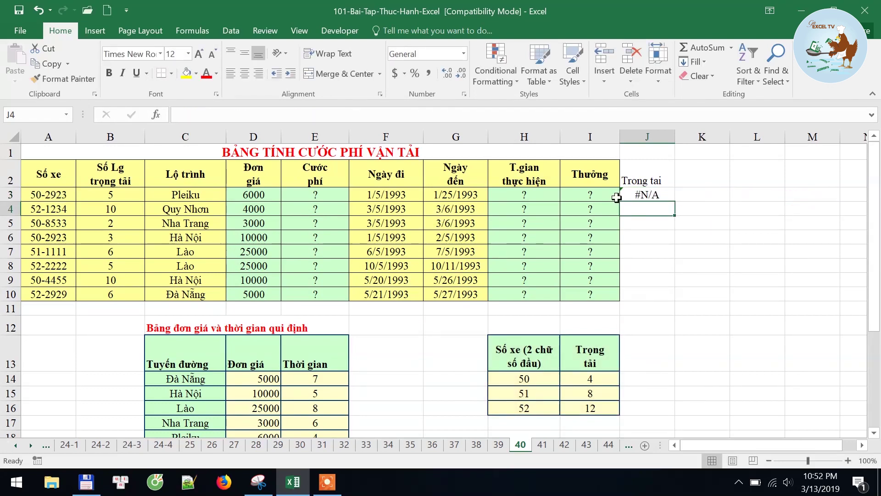
pyautogui.click(640, 194)
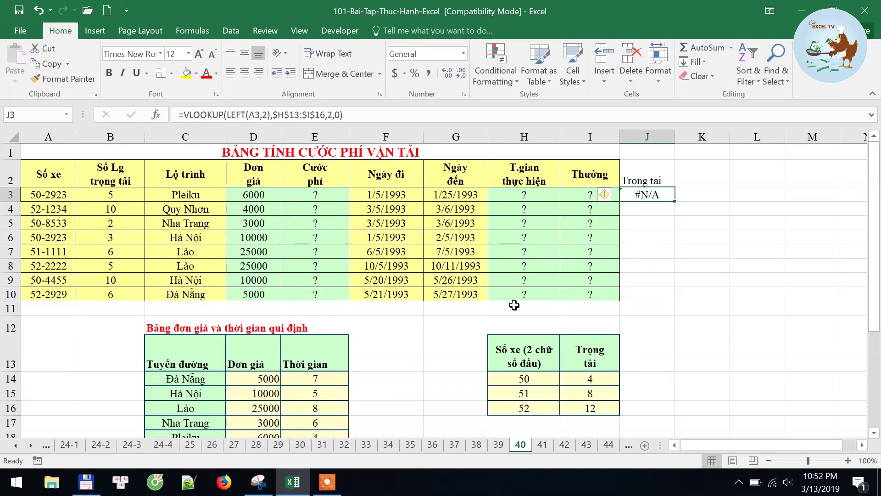
pyautogui.moveTo(524, 363); pyautogui.dragTo(592, 408)
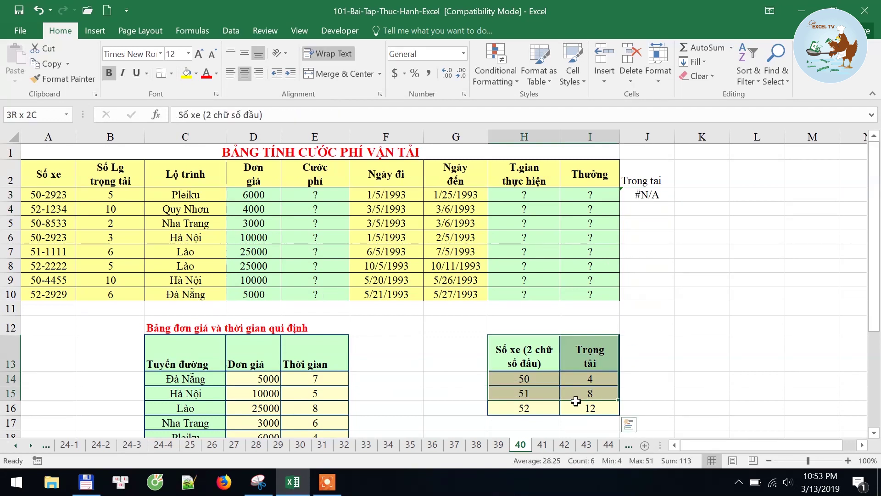
pyautogui.click(525, 377)
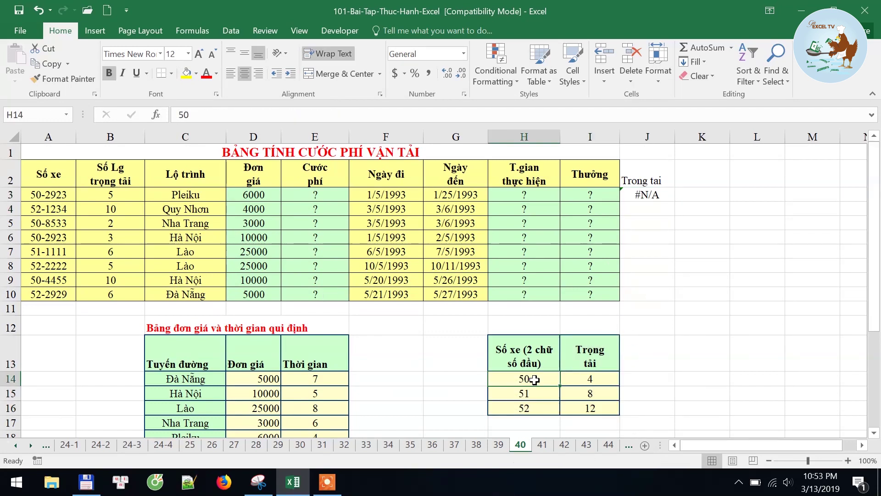
pyautogui.click(665, 377)
pyautogui.write('=')
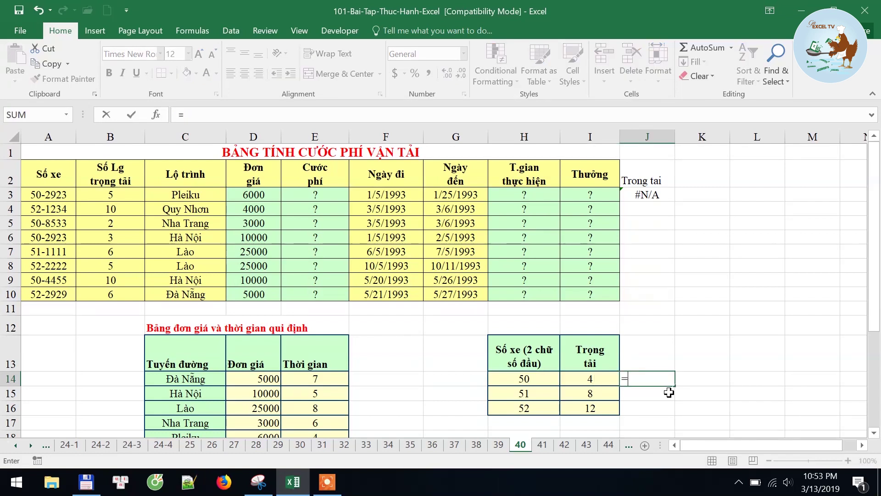
pyautogui.write('isnu')
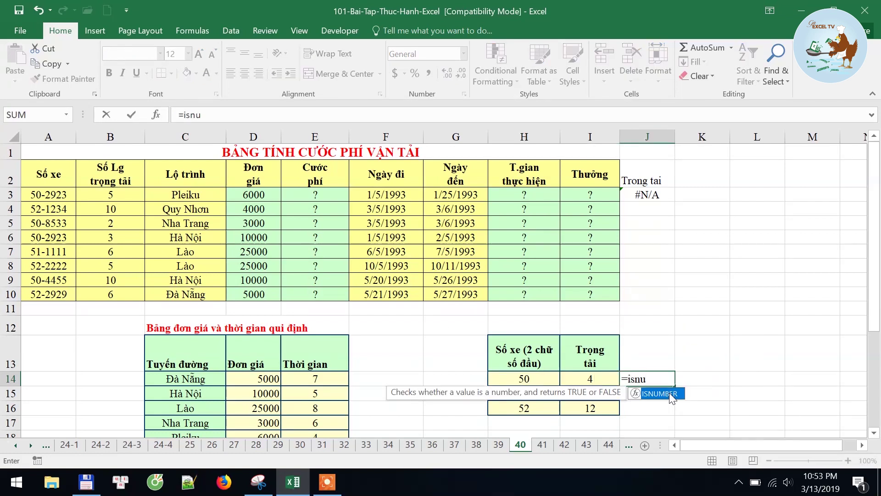
pyautogui.press('Tab')
pyautogui.click(526, 379)
pyautogui.write(')')
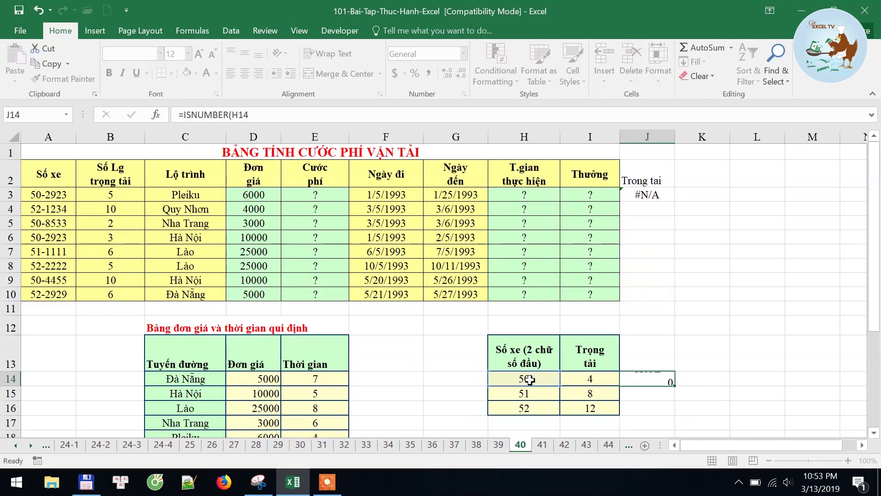
pyautogui.press('Return')
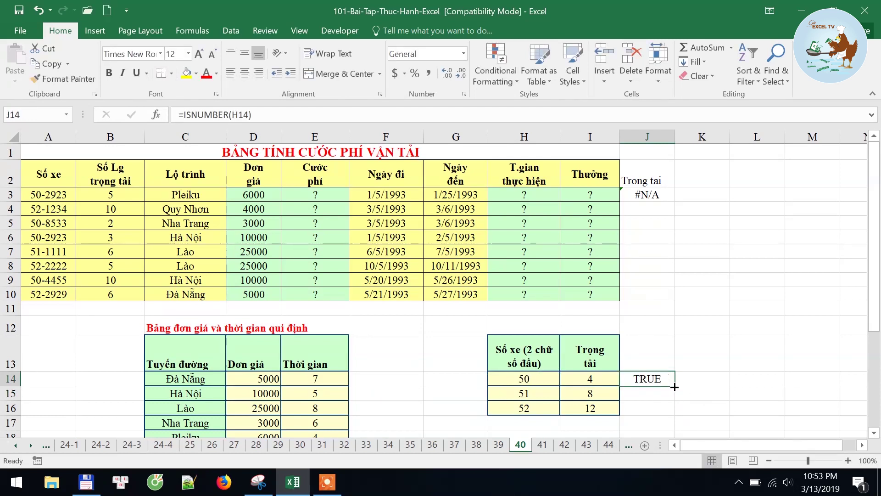
pyautogui.moveTo(674, 385); pyautogui.dragTo(672, 410)
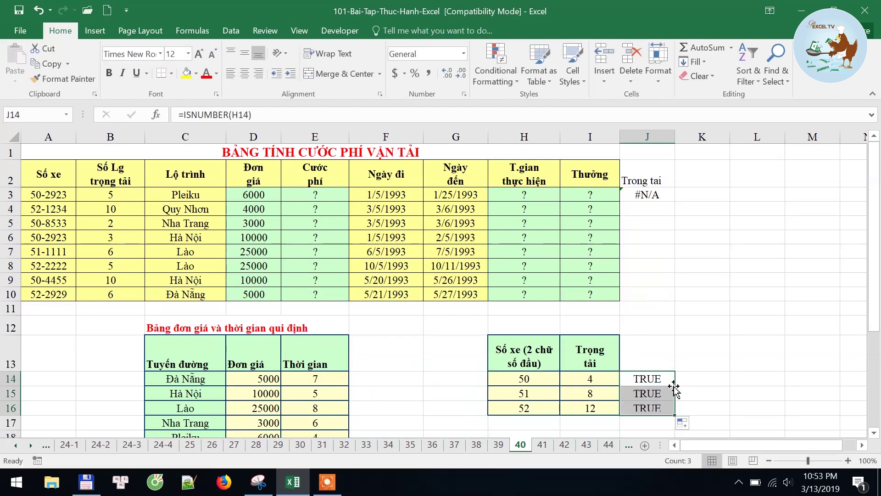
pyautogui.click(35, 194)
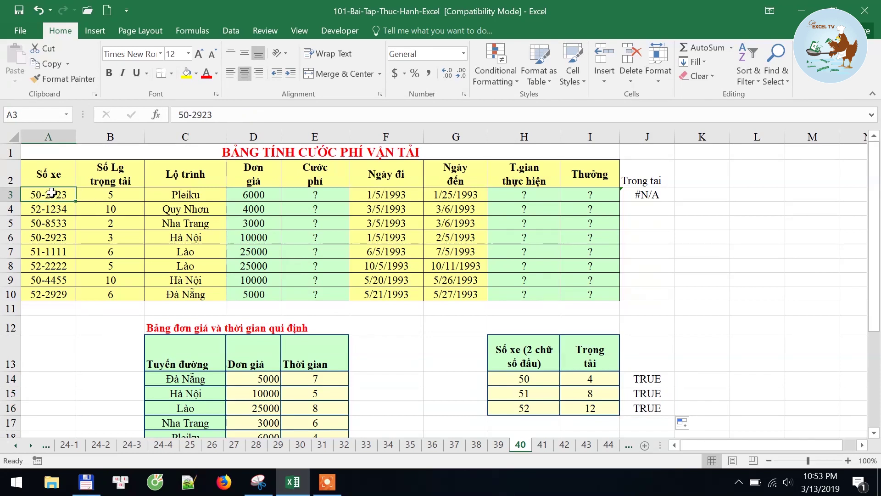
pyautogui.moveTo(53, 192); pyautogui.dragTo(58, 294)
pyautogui.click(58, 294)
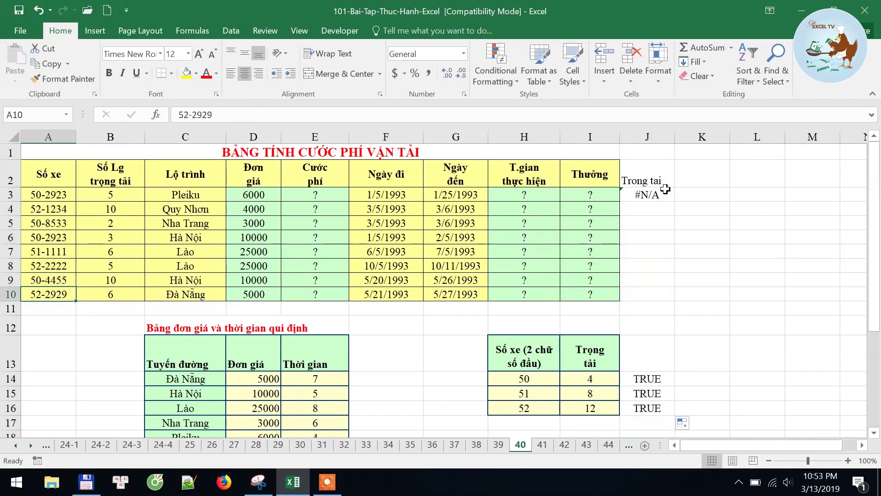
pyautogui.click(644, 173)
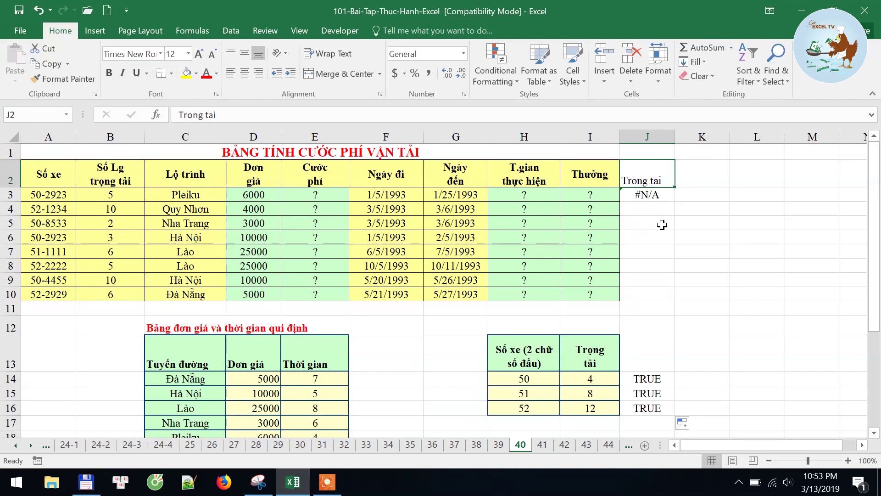
# Clear the trial entries in J2:J3 and head J2 with Left.
pyautogui.hotkey('shift', 'Down')
pyautogui.press('Delete')
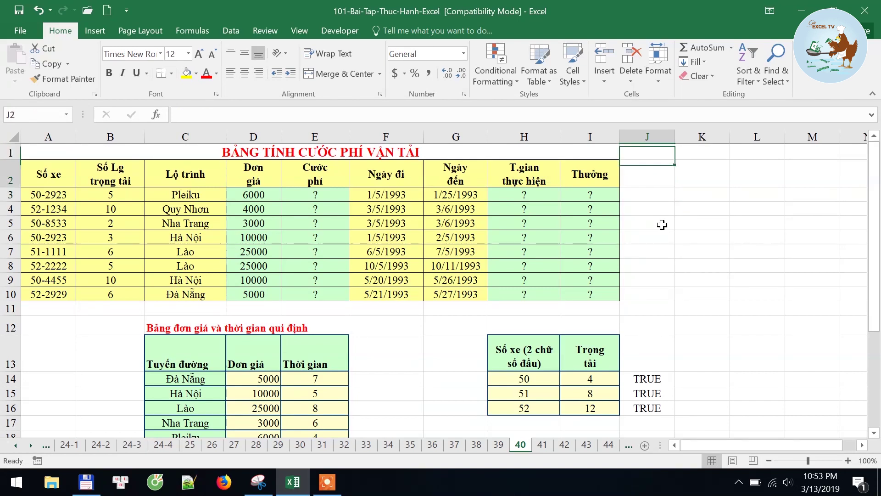
pyautogui.hotkey('shift', 'Up')
pyautogui.write('Left')
pyautogui.press('Return')
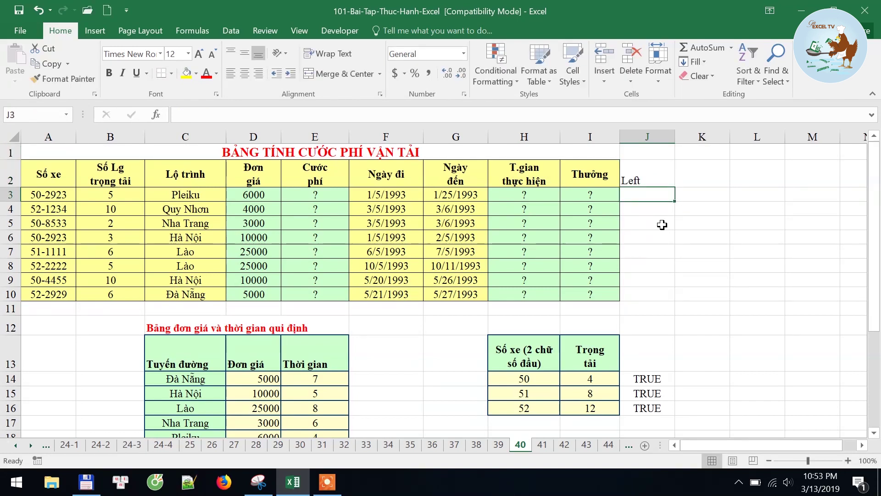
# Enter =LEFT(A3,2) in J3, returning 50 as text.
pyautogui.write('=le')
pyautogui.press('Tab')
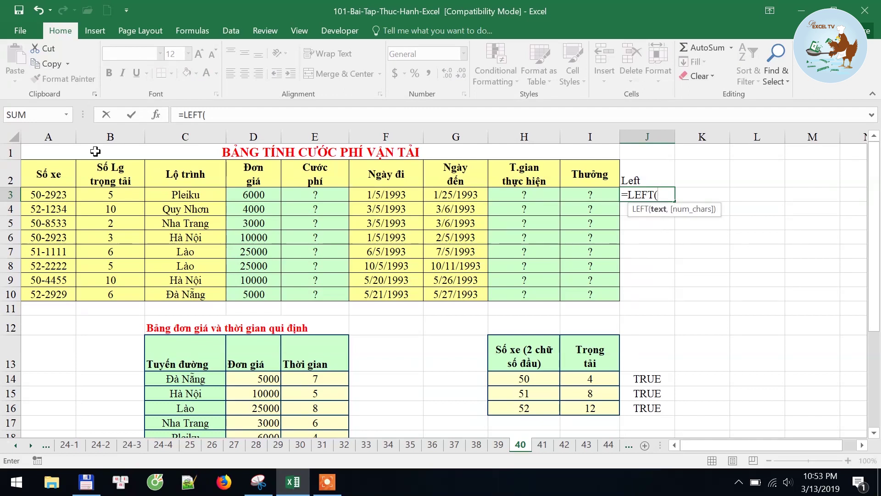
pyautogui.click(44, 198)
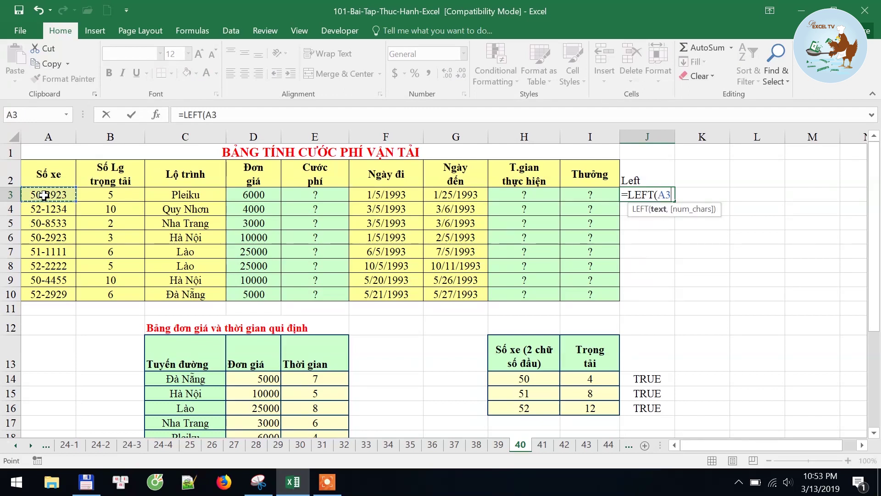
pyautogui.write(',2')
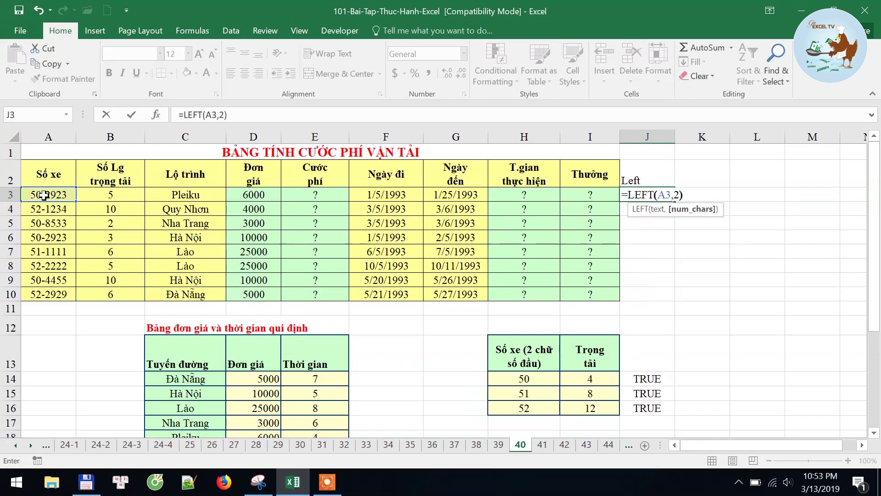
pyautogui.press('Return')
pyautogui.press('Up')
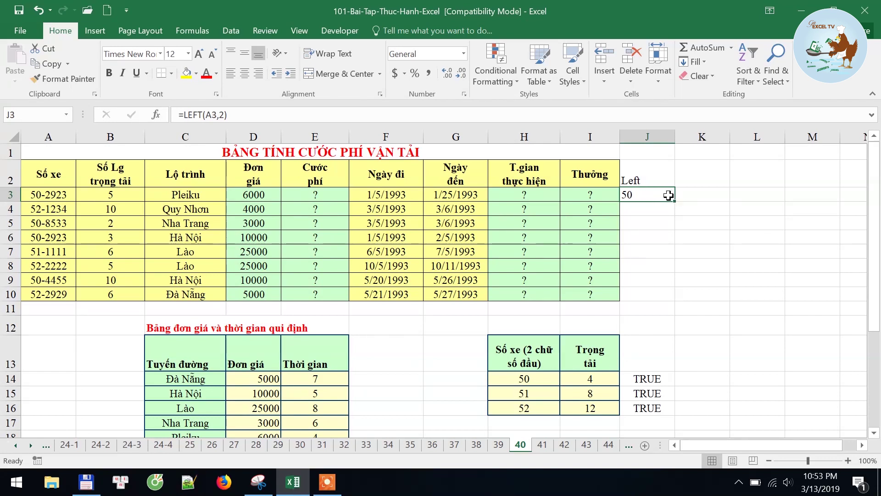
# Enter =ISNUMBER(J3) in K3, which returns FALSE for the extracted 50.
pyautogui.click(696, 195)
pyautogui.write('=')
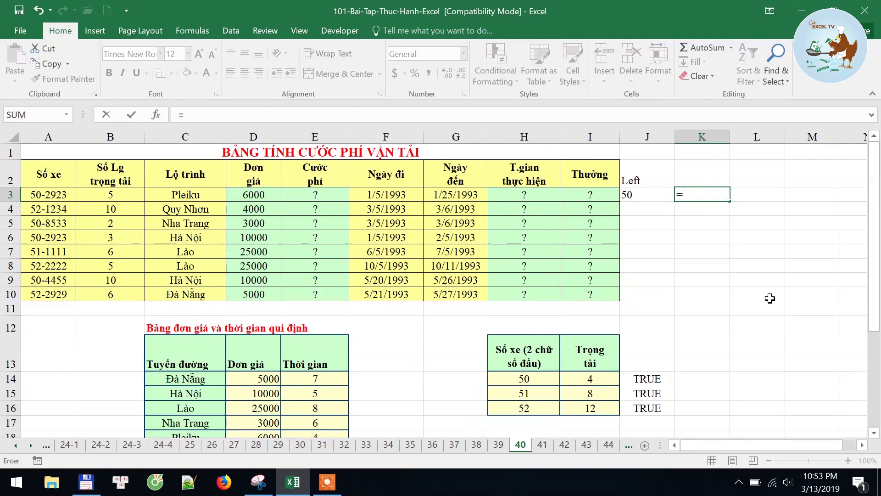
pyautogui.write('isnumb')
pyautogui.press('Tab')
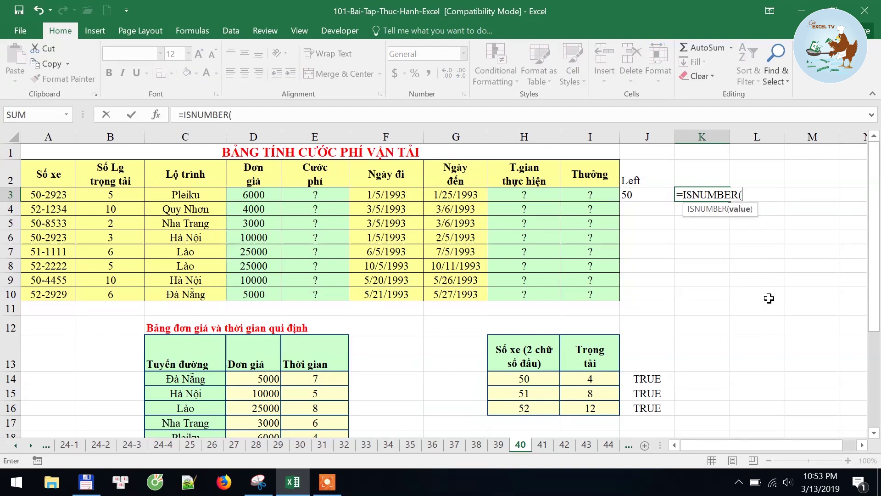
pyautogui.press('Left')
pyautogui.press('Return')
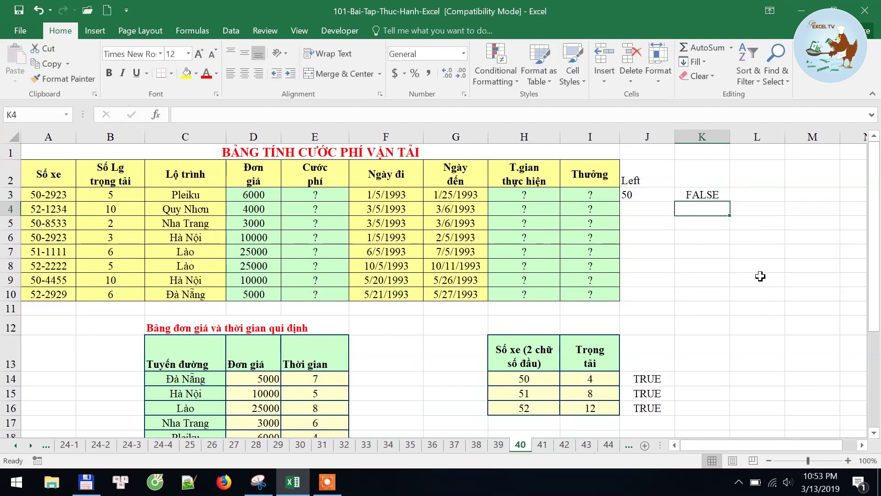
pyautogui.click(710, 193)
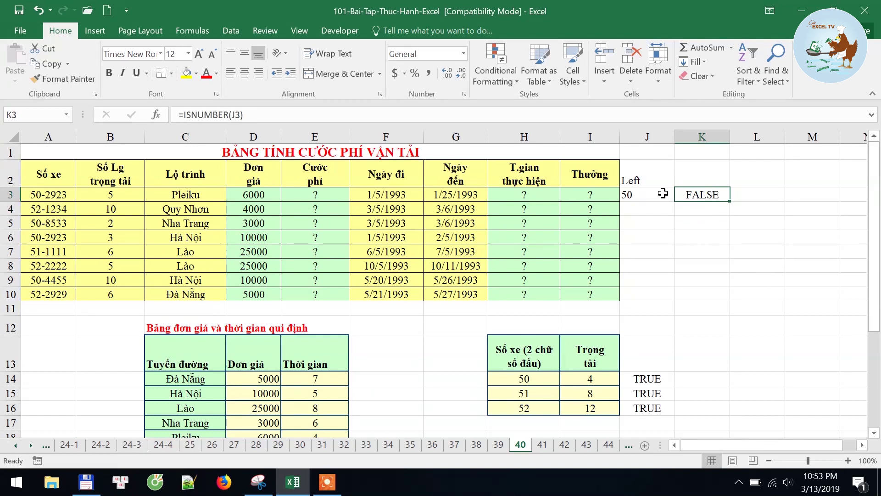
pyautogui.click(637, 192)
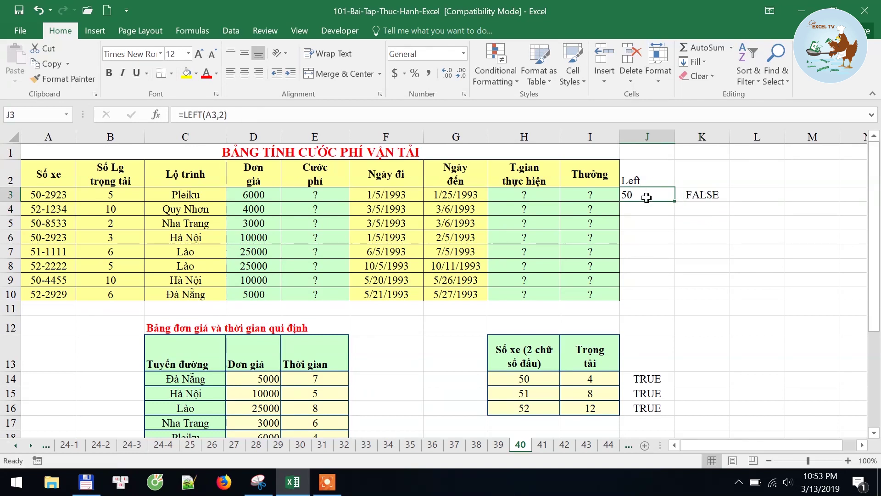
pyautogui.press('F2')
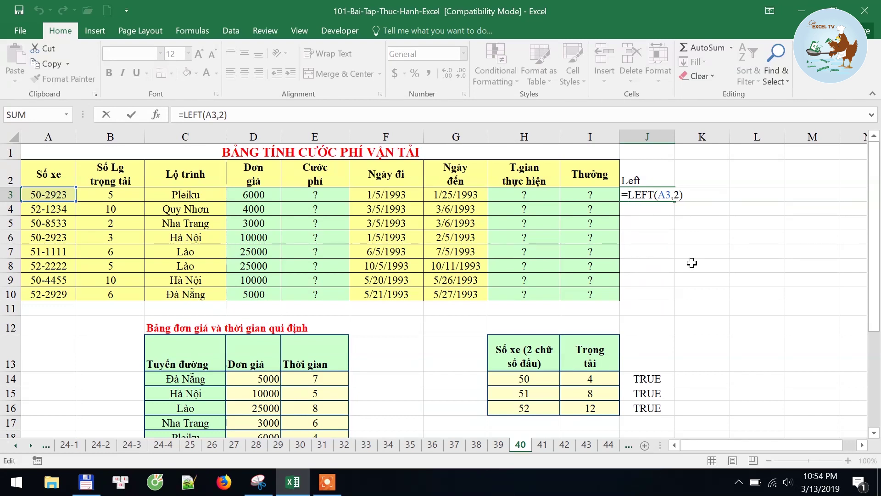
# Change J3 to =VALUE(LEFT(A3,2)) so 50 is numeric and K3 shows TRUE.
pyautogui.write('va')
pyautogui.press('Tab')
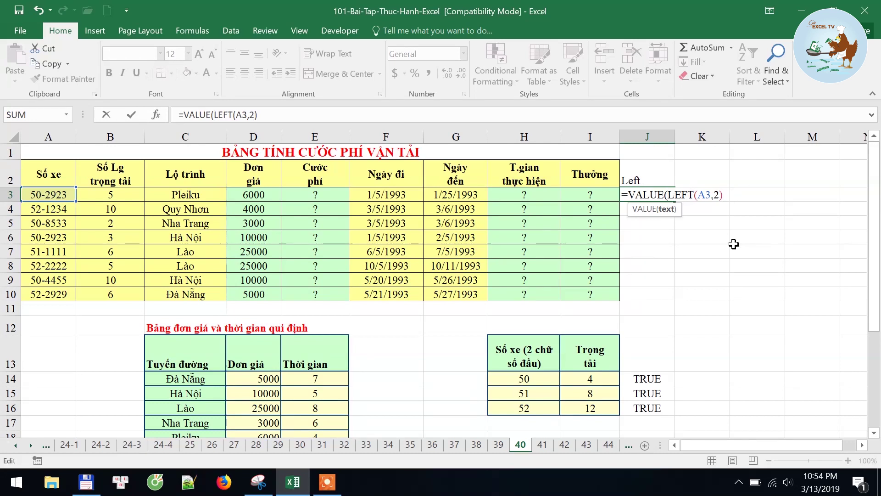
pyautogui.write(')')
pyautogui.hotkey('ctrl', 'Return')
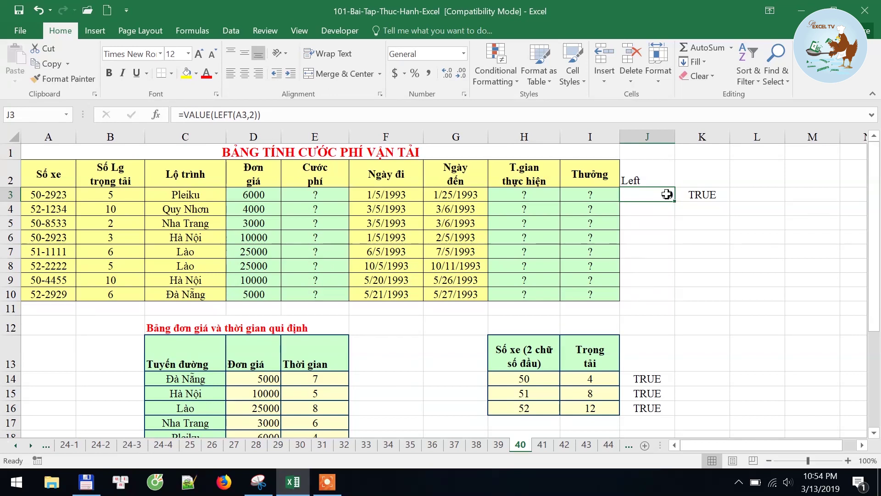
pyautogui.click(701, 196)
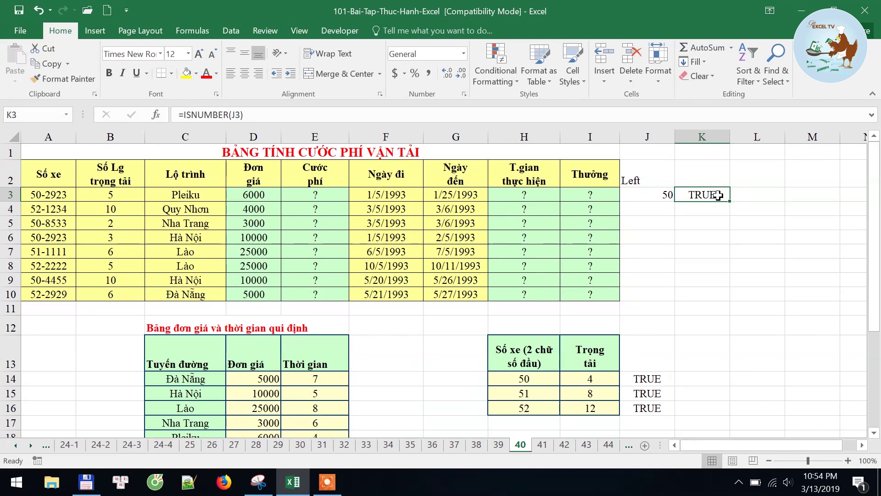
pyautogui.click(651, 194)
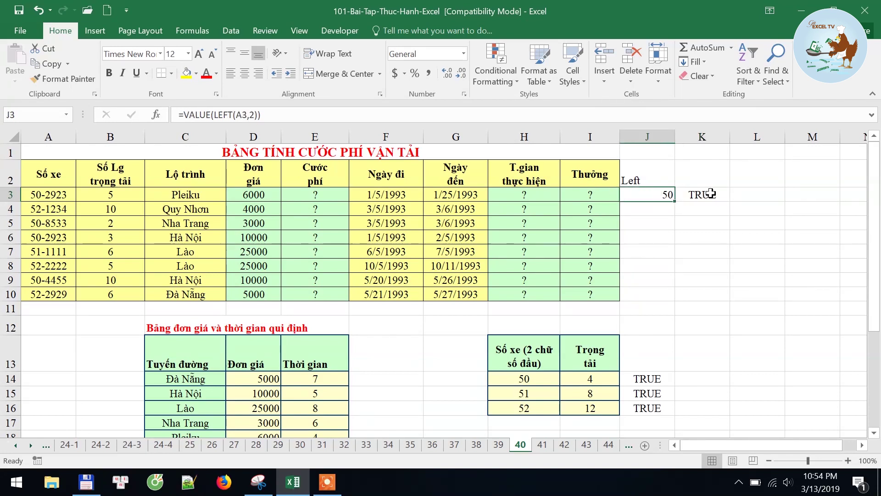
# Replace J3's VALUE wrapper with =LEFT(A3,2)*1, keeping 50 numeric.
pyautogui.doubleClick(654, 196)
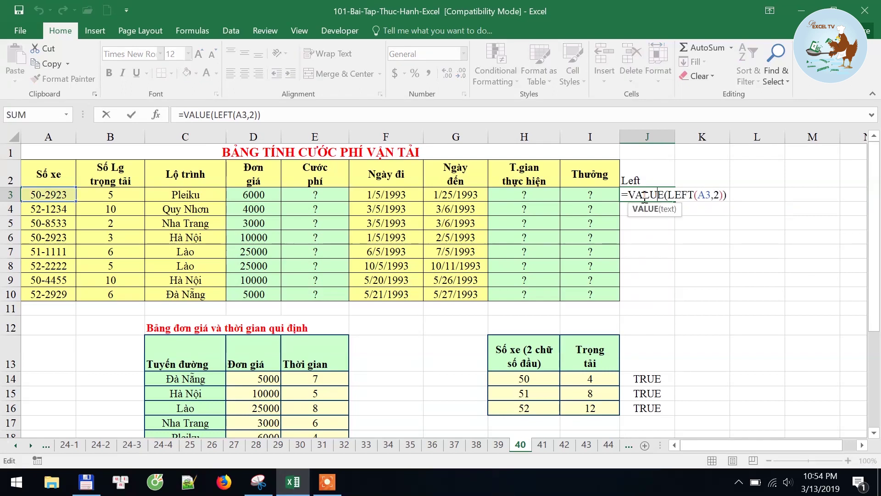
pyautogui.moveTo(632, 197); pyautogui.dragTo(663, 198)
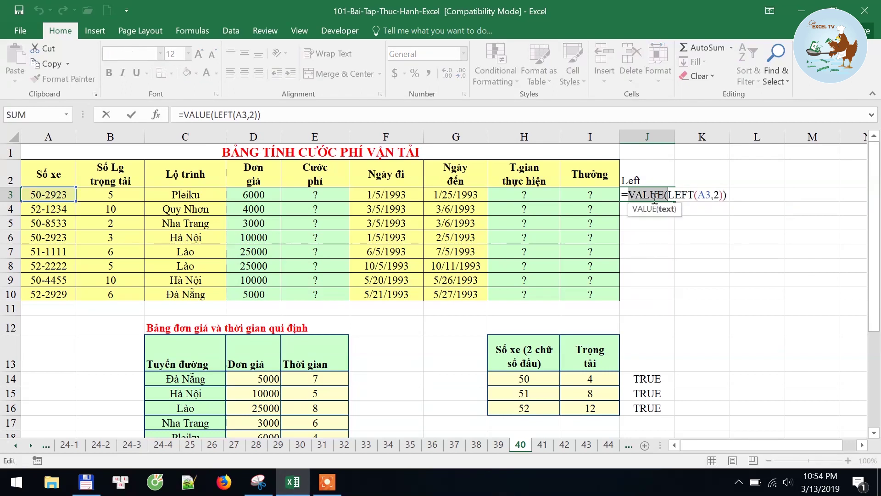
pyautogui.press('BackSpace')
pyautogui.click(691, 196)
pyautogui.write('*1')
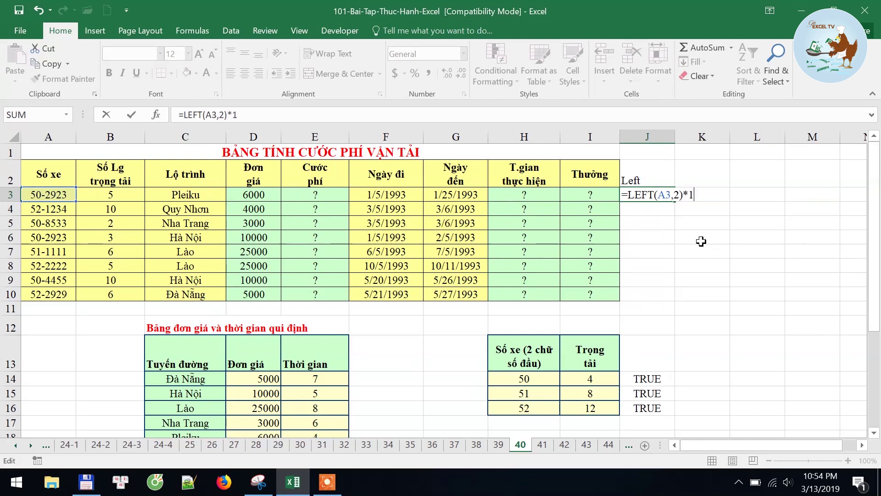
pyautogui.press('Return')
pyautogui.press('Up')
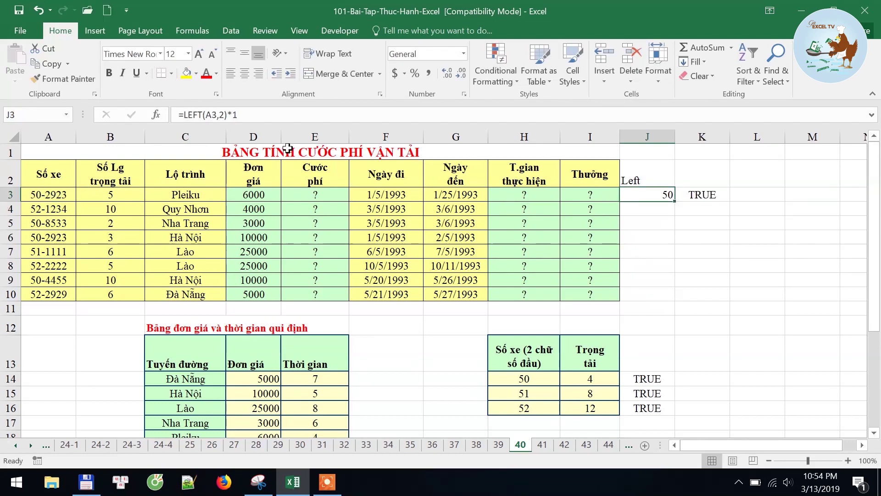
pyautogui.click(223, 118)
pyautogui.press('Escape')
# Change J3's *1 to +0, still producing a numeric 50.
pyautogui.doubleClick(662, 195)
pyautogui.doubleClick(689, 195)
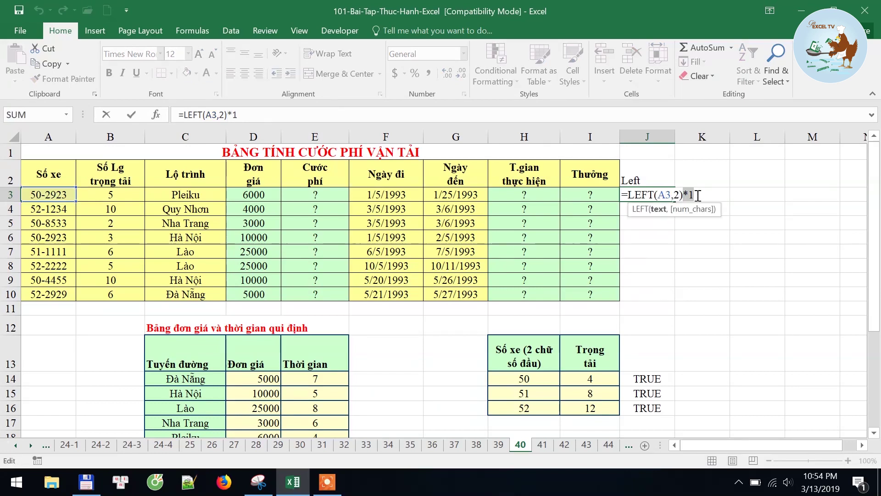
pyautogui.write('+0')
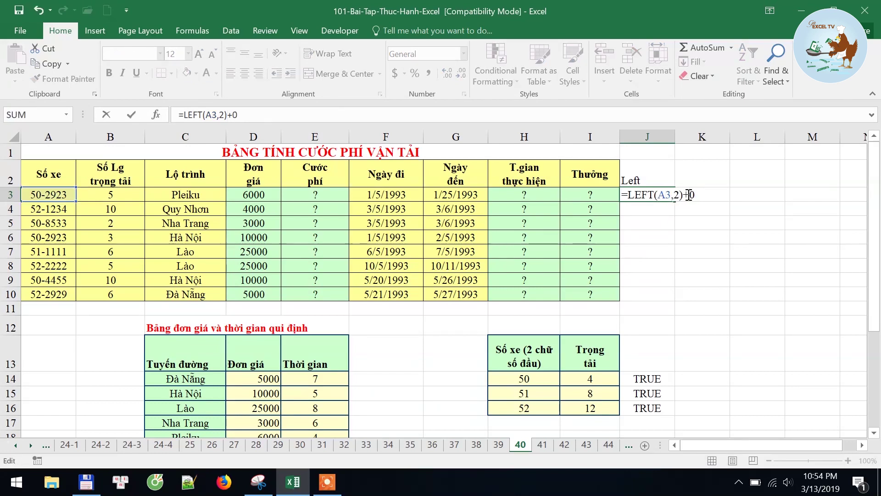
pyautogui.press('Return')
# Remove the +0 so J3 is plain =LEFT(A3,2) and K3 returns FALSE.
pyautogui.click(641, 196)
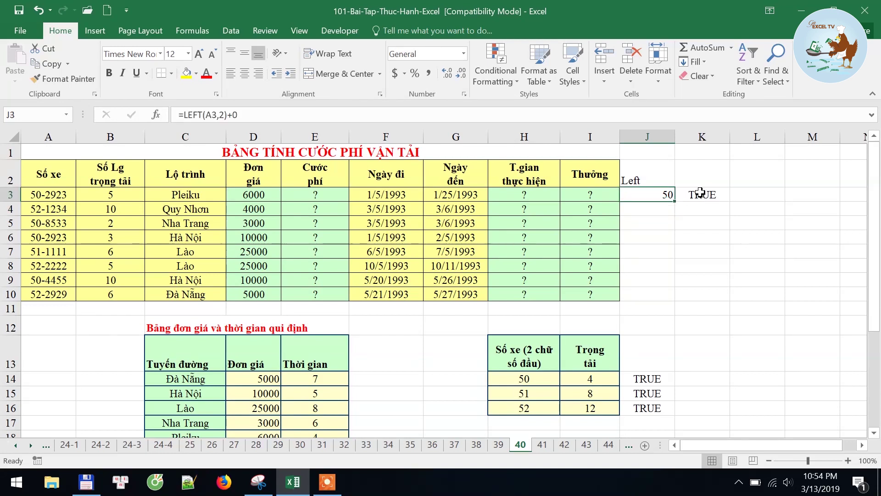
pyautogui.doubleClick(677, 196)
pyautogui.click(711, 196)
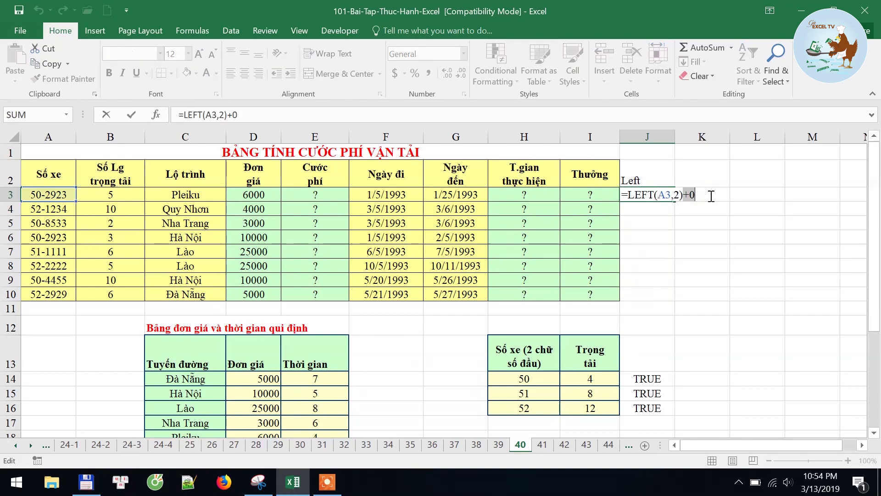
pyautogui.press('BackSpace')
pyautogui.press('BackSpace')
pyautogui.hotkey('ctrl', 'Return')
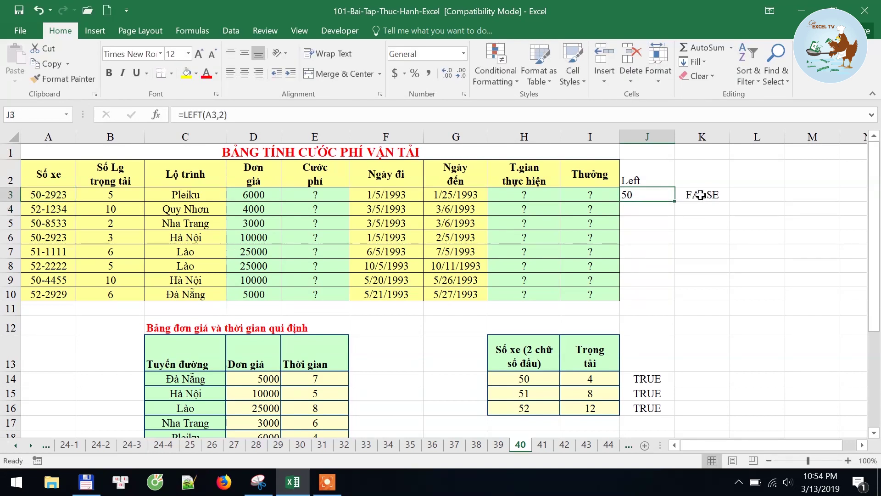
pyautogui.click(697, 196)
pyautogui.click(652, 195)
pyautogui.click(702, 163)
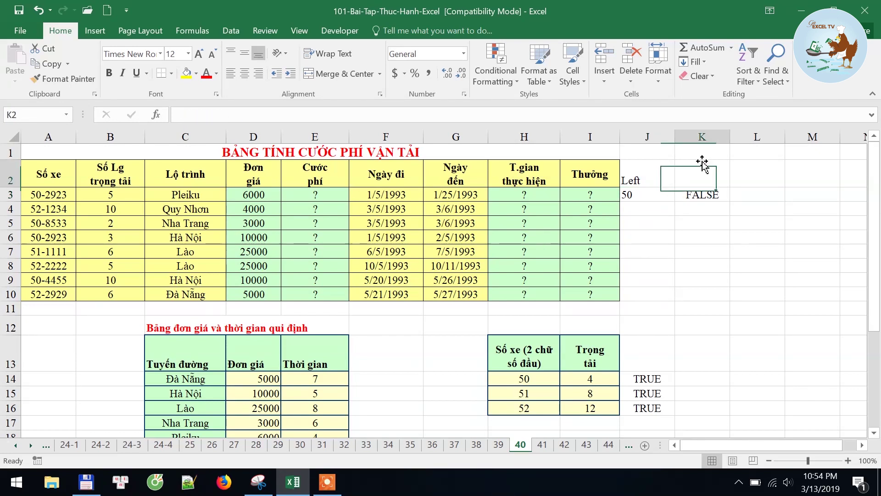
pyautogui.click(659, 196)
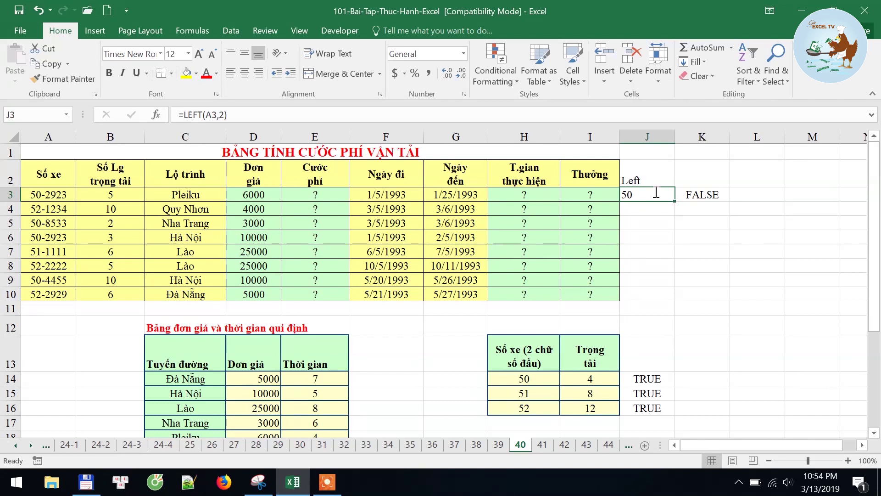
# Rewrap J3 as =VALUE(LEFT(A3,2)) so it returns numeric 50.
pyautogui.doubleClick(656, 194)
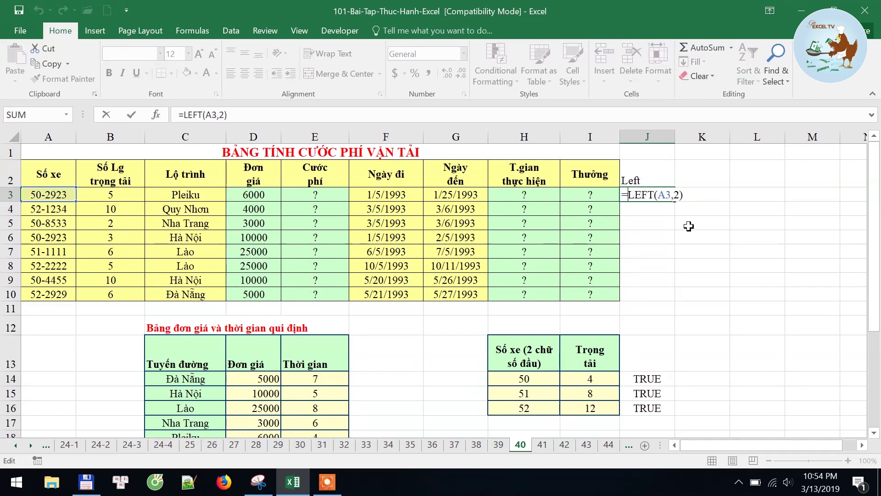
pyautogui.write('VALUE(')
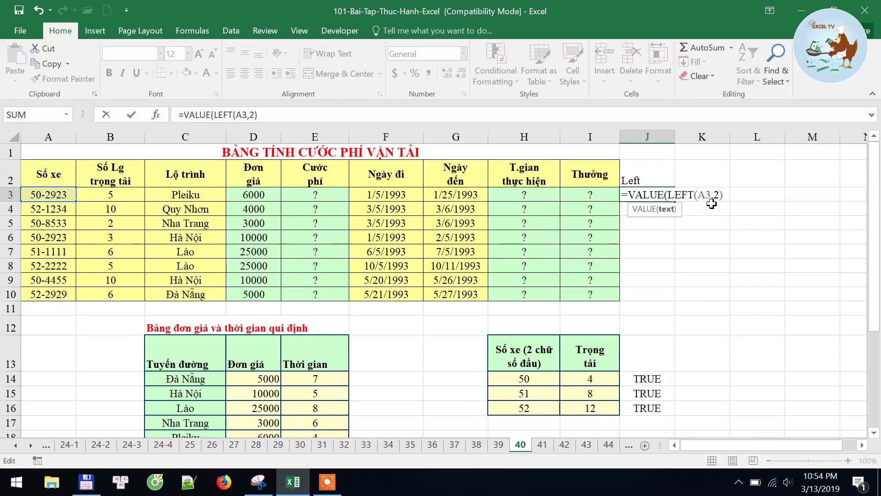
pyautogui.click(723, 194)
pyautogui.hotkey('ctrl', 'Return')
# Type the heading Vlookup in K2.
pyautogui.press('Right')
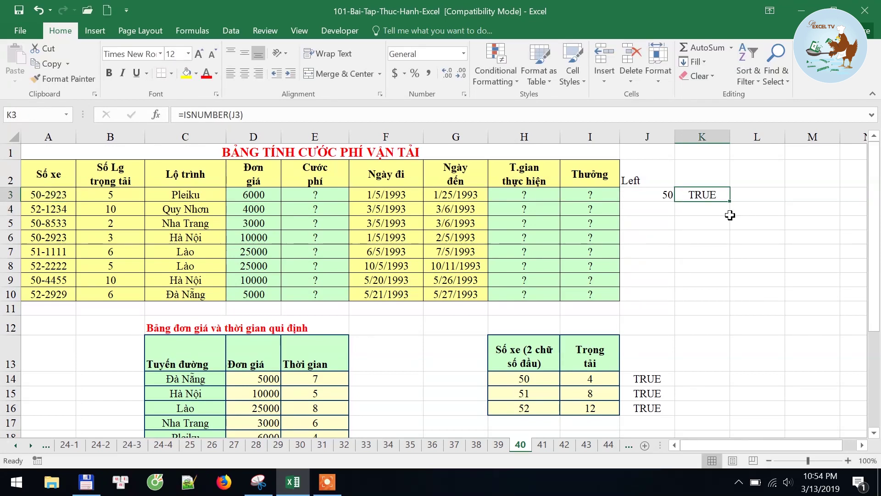
pyautogui.press('Up')
pyautogui.write('Vlookup')
pyautogui.press('Return')
# Enter =VLOOKUP(J3,$H$13:$I$16,2,0) in K3 to look up the truck's load capacity.
pyautogui.write('=vl')
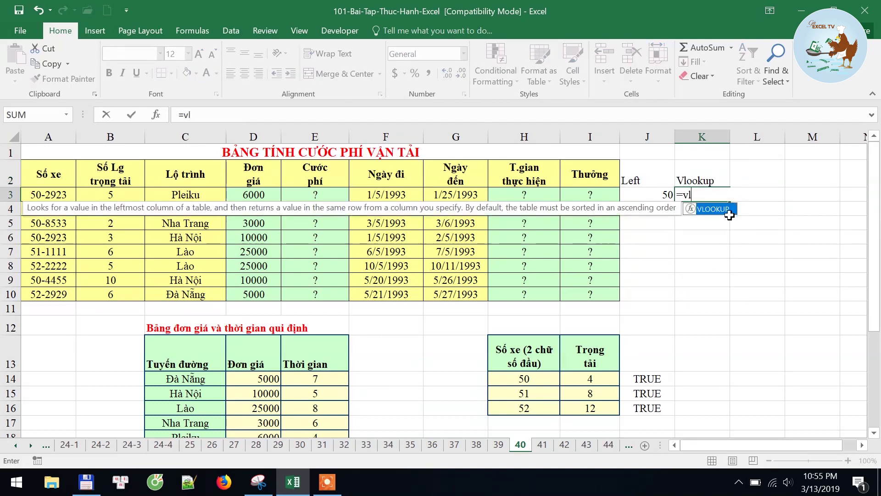
pyautogui.press('Tab')
pyautogui.click(659, 197)
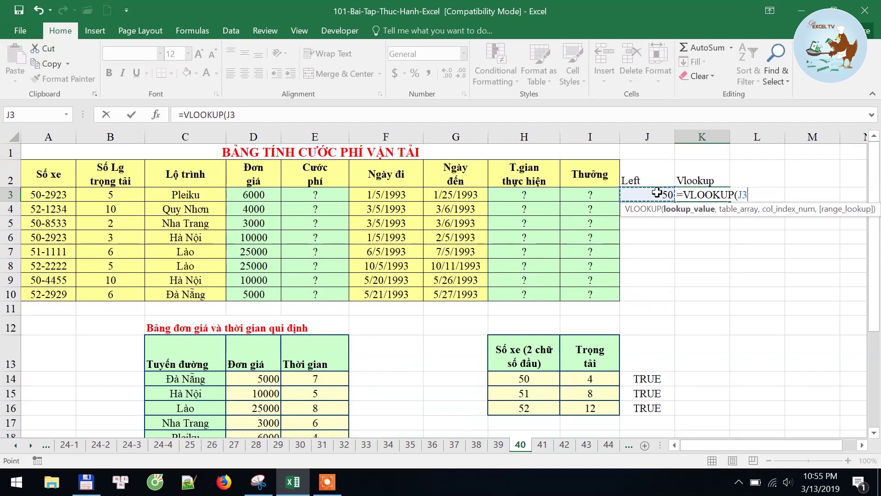
pyautogui.write(',')
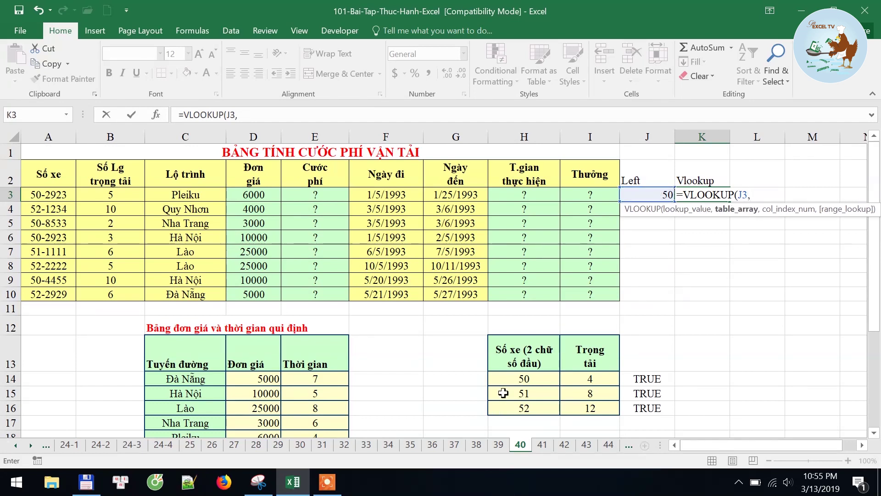
pyautogui.moveTo(514, 351); pyautogui.dragTo(582, 407)
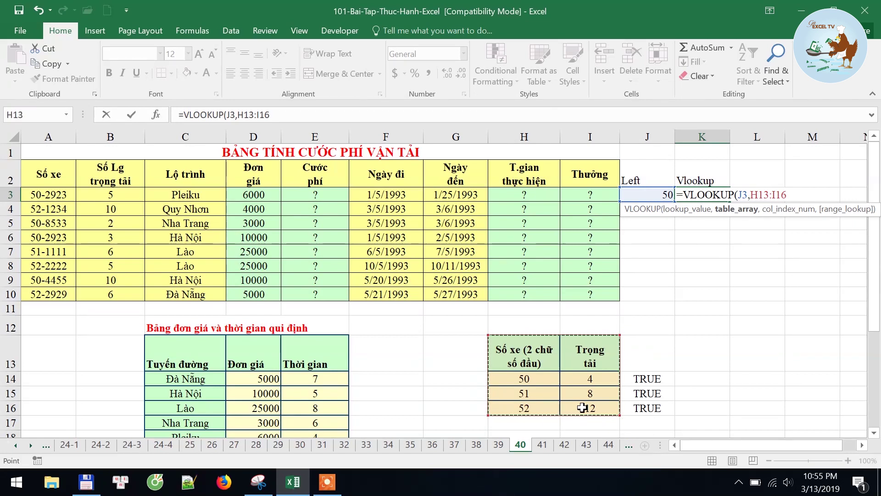
pyautogui.press('F4')
pyautogui.write('$I$16,')
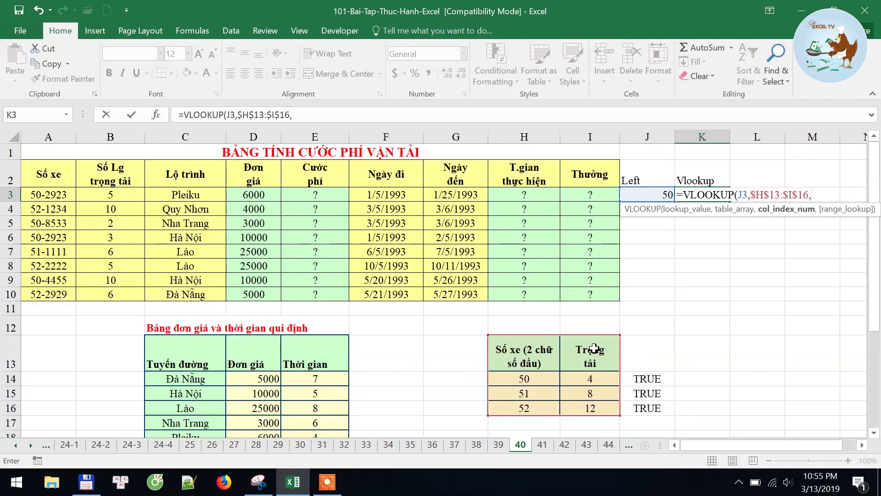
pyautogui.write('2')
pyautogui.write(',0')
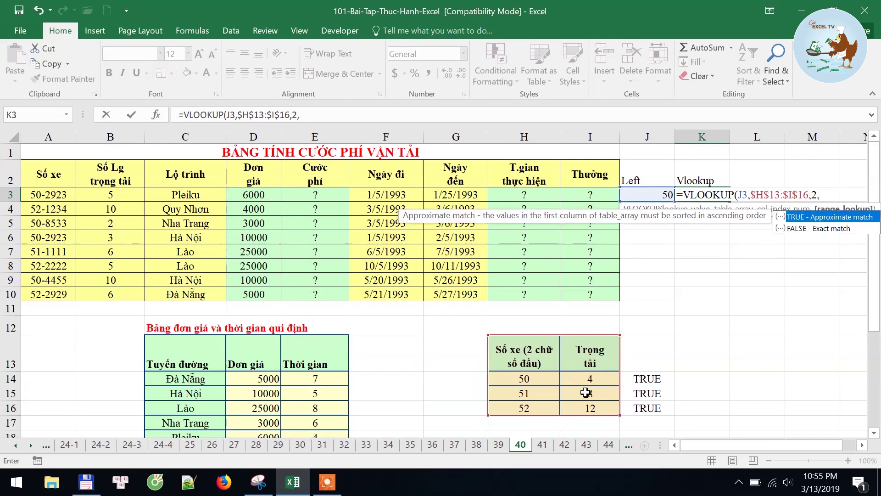
pyautogui.write(')')
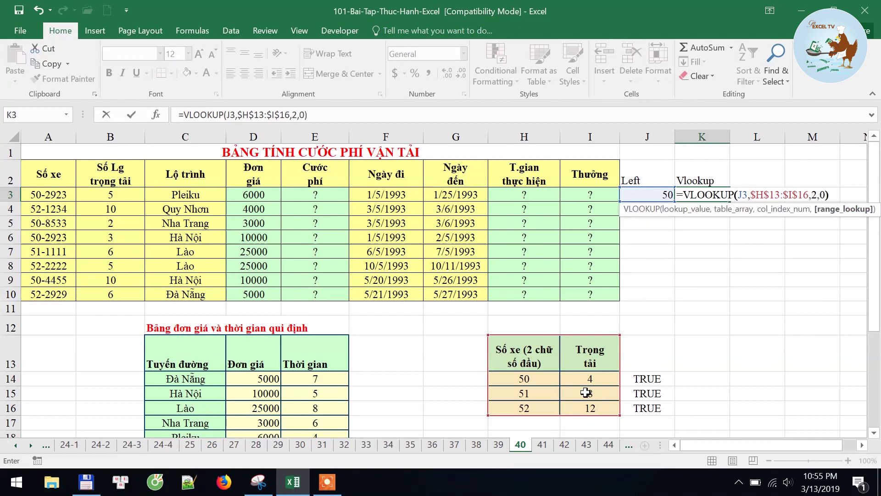
pyautogui.hotkey('ctrl', 'Return')
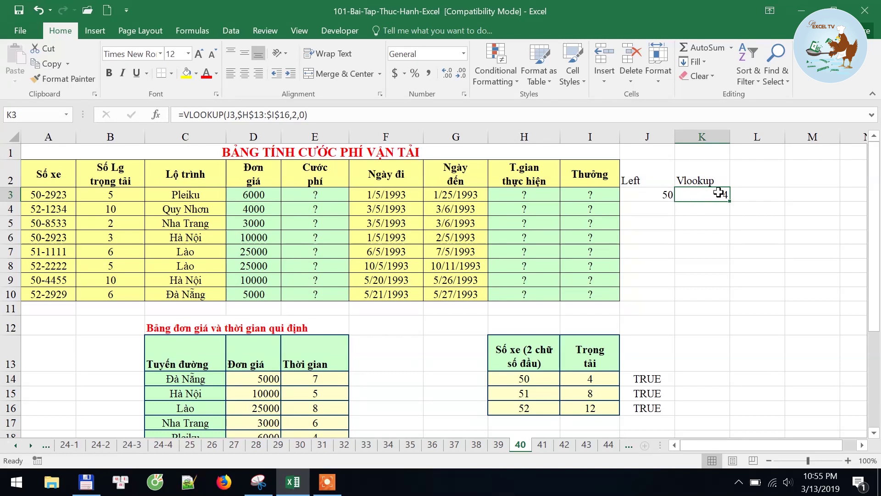
# Copy J3:K3 down to row 10, giving loads 4, 12, 4, 4, 8, 12, 4, 12.
pyautogui.moveTo(651, 194); pyautogui.dragTo(702, 194)
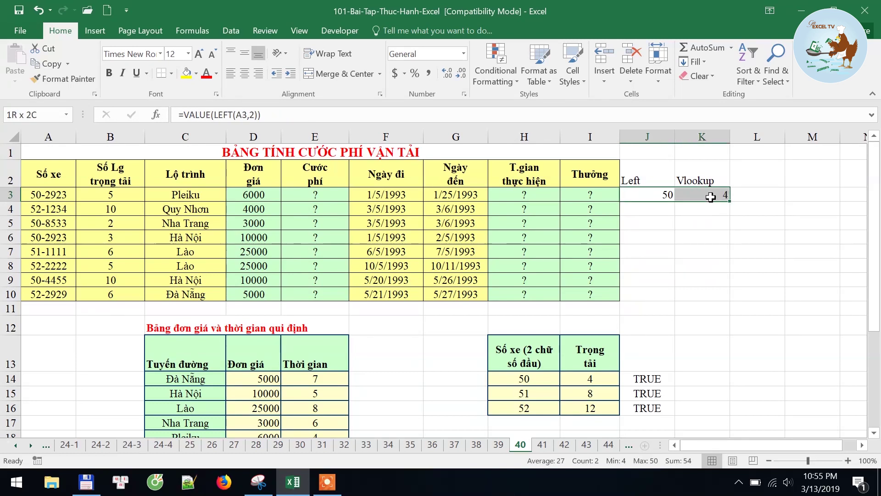
pyautogui.doubleClick(731, 202)
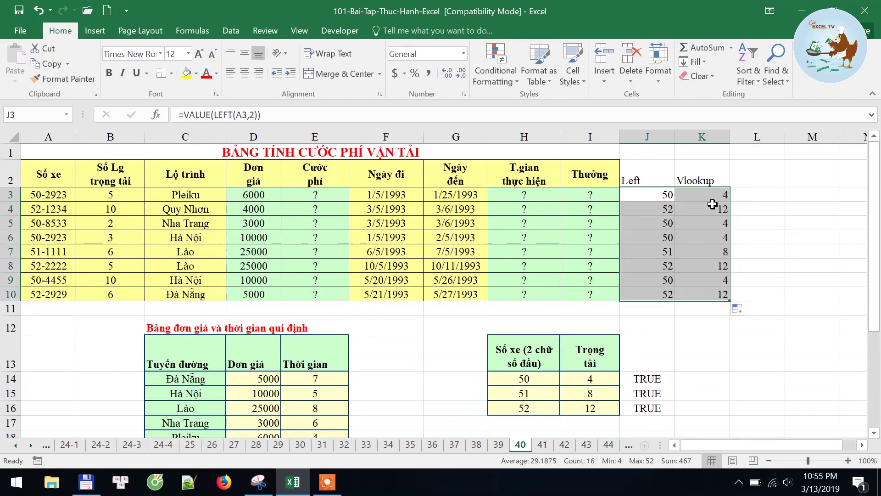
pyautogui.moveTo(711, 198); pyautogui.dragTo(715, 294)
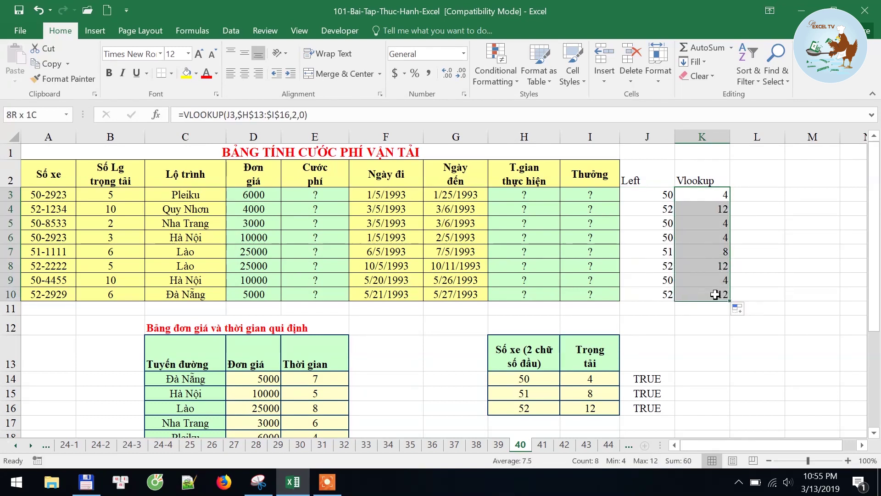
pyautogui.click(708, 193)
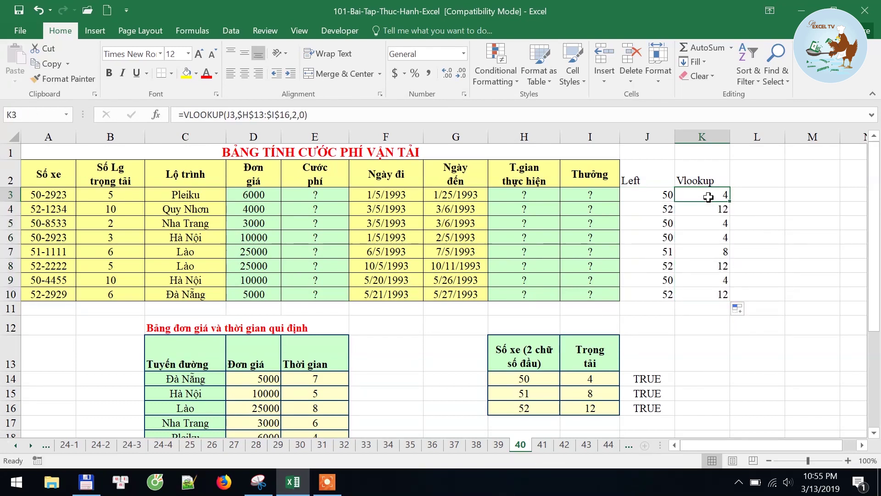
# Type the heading Cuoc phi in L2 beside the Vlookup column.
pyautogui.click(760, 173)
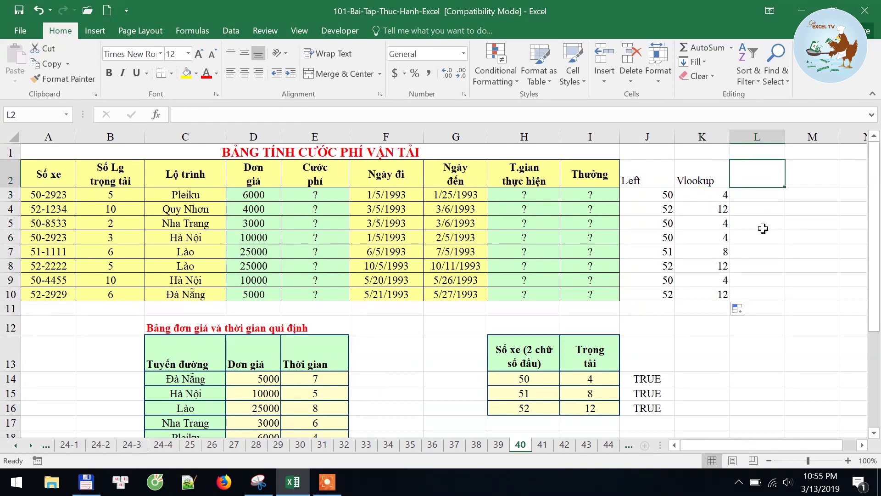
pyautogui.write('Cuoc phi')
pyautogui.press('Return')
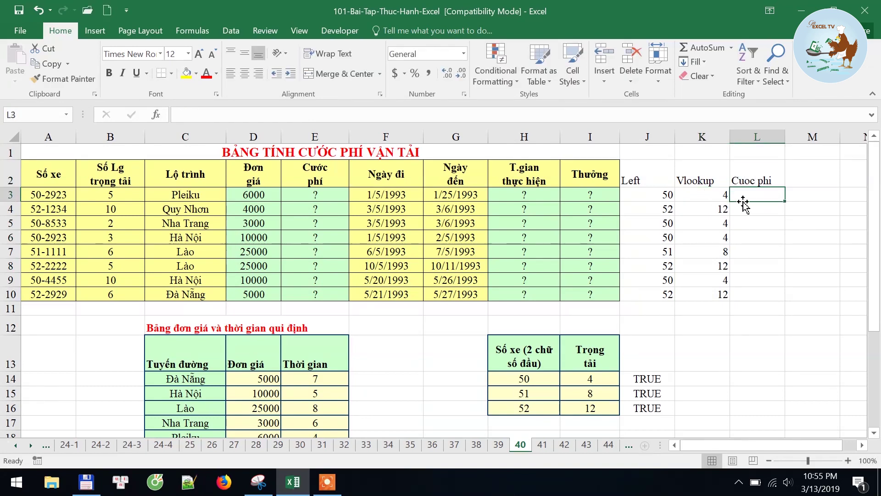
pyautogui.click(710, 195)
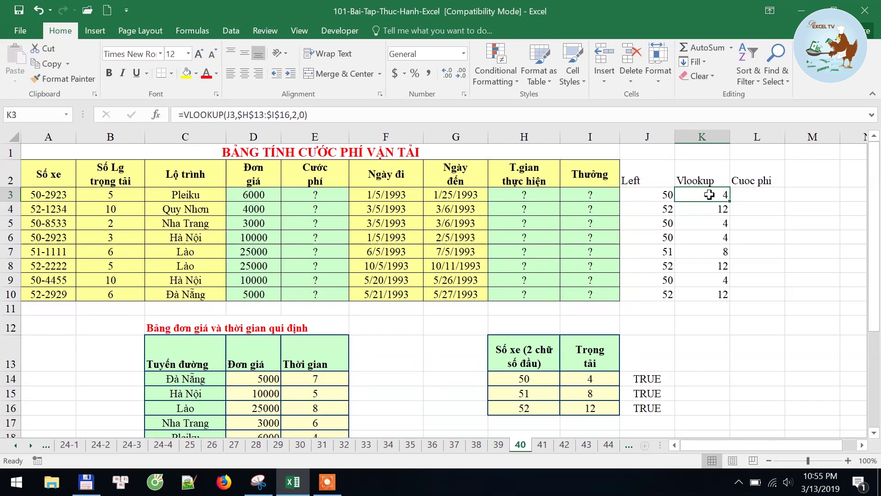
pyautogui.click(109, 196)
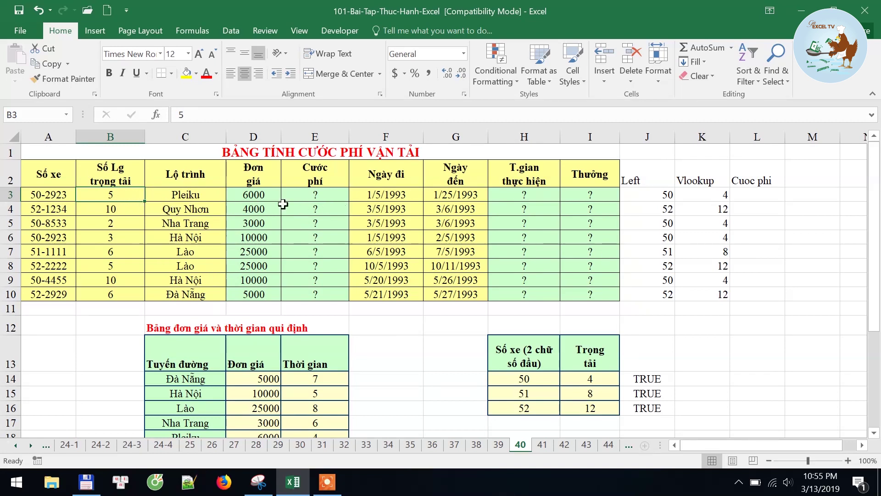
pyautogui.click(761, 195)
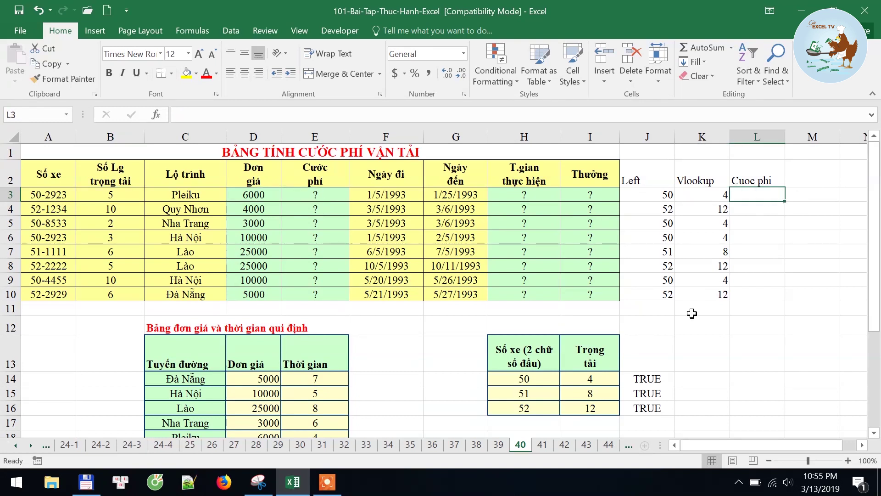
# Enter =IF(B3<K3,D3,110%*D3) in L3 so the first freight cost shows 6600.
pyautogui.write('=')
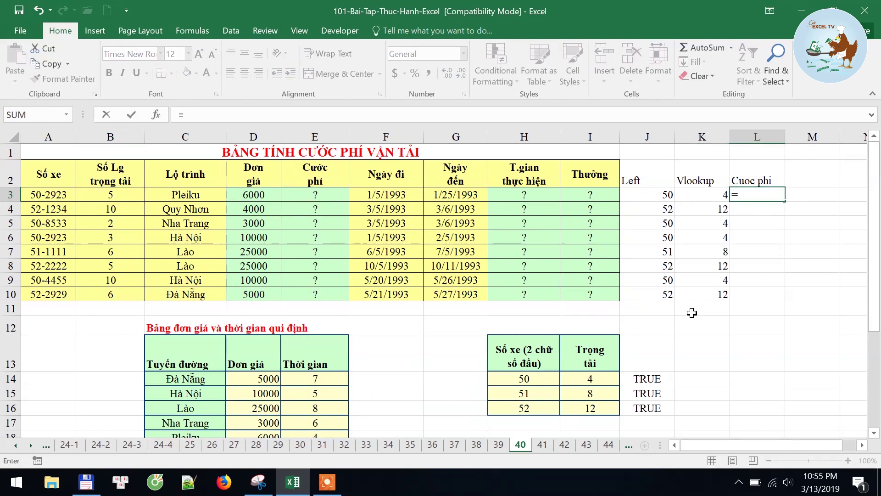
pyautogui.write('if(')
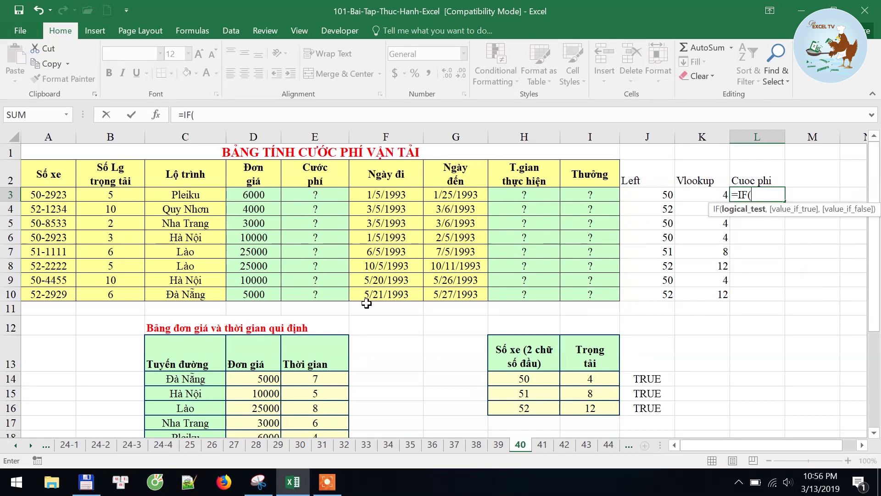
pyautogui.click(86, 197)
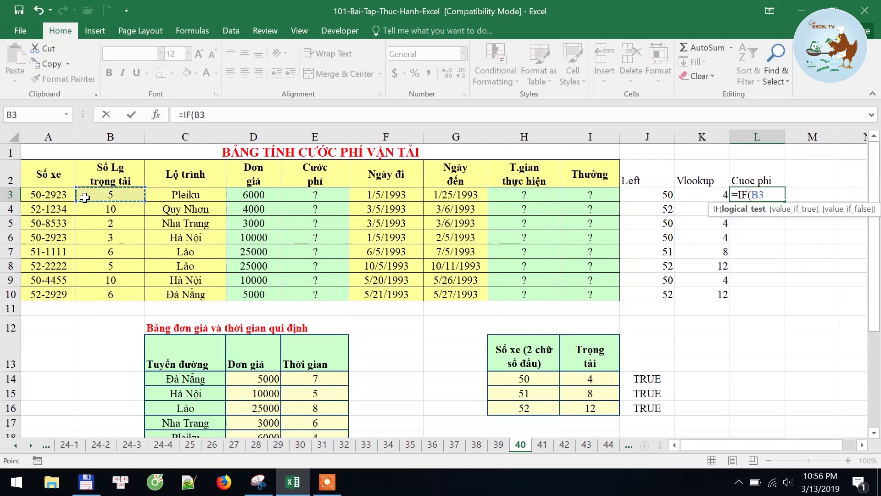
pyautogui.write('<')
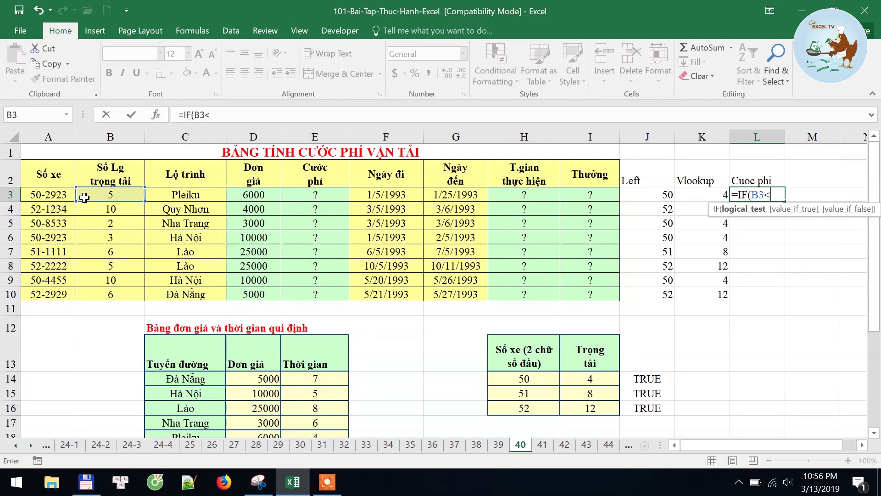
pyautogui.click(700, 192)
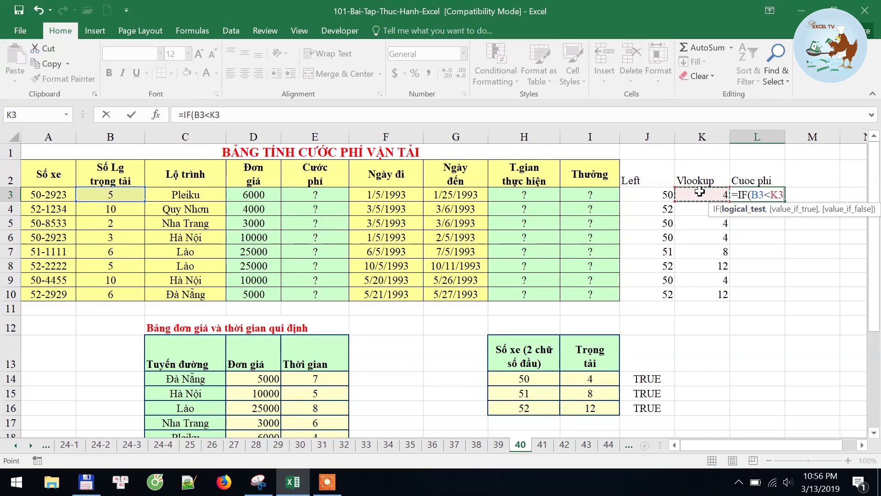
pyautogui.write(',')
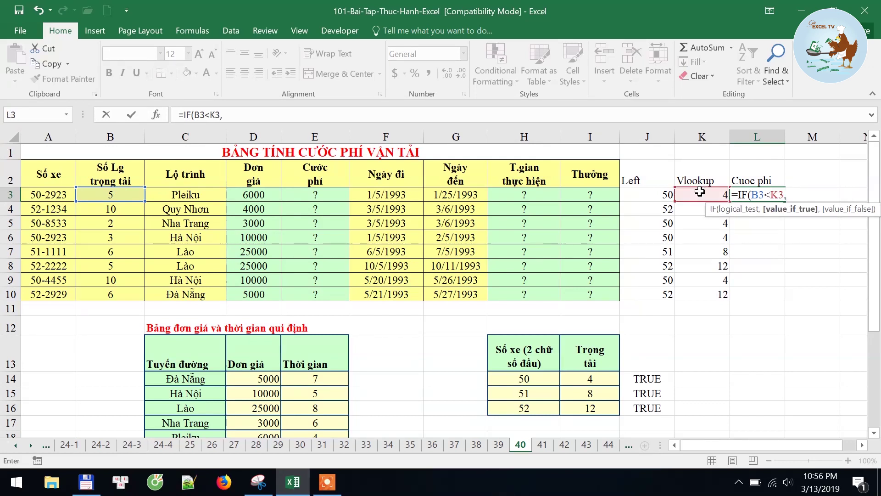
pyautogui.click(259, 196)
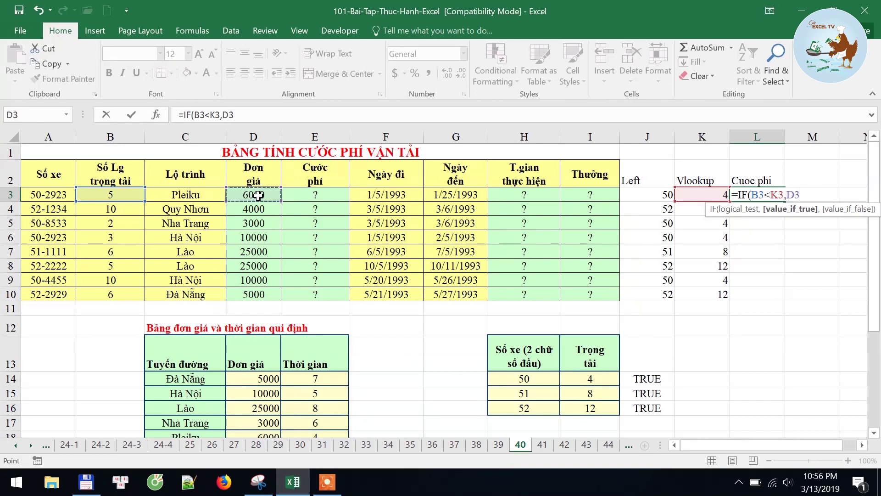
pyautogui.write(',')
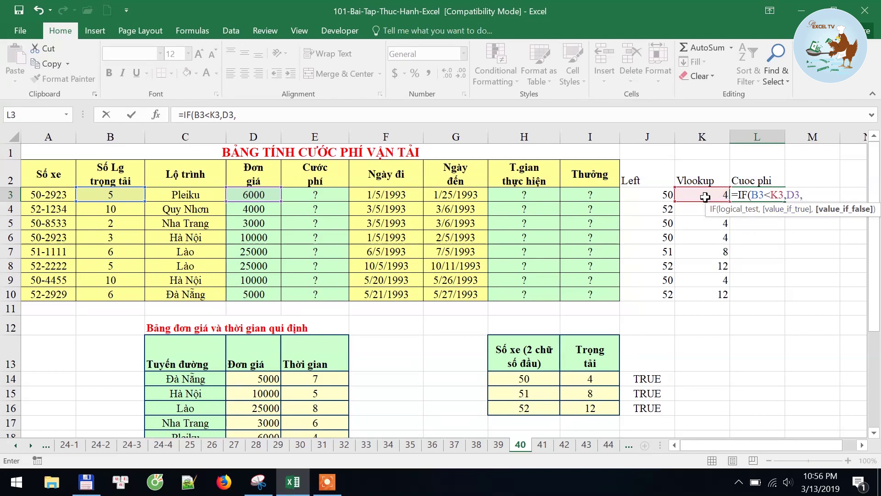
pyautogui.write('110')
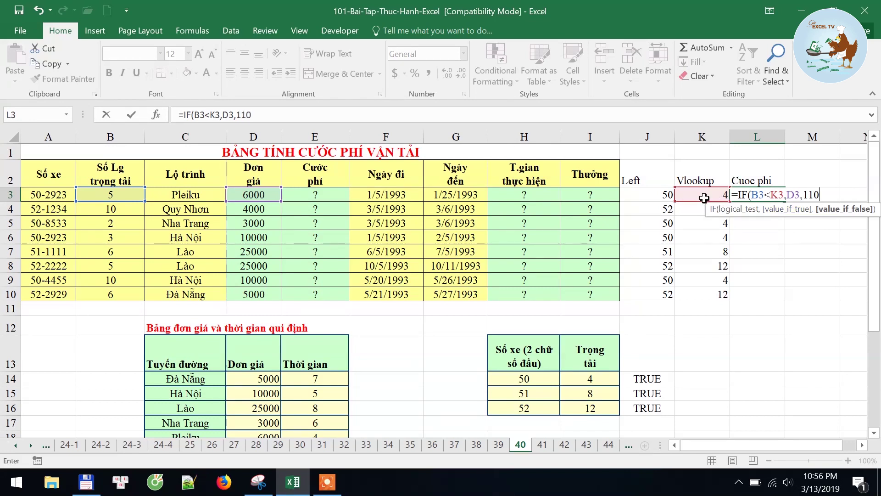
pyautogui.write('%*')
pyautogui.click(264, 193)
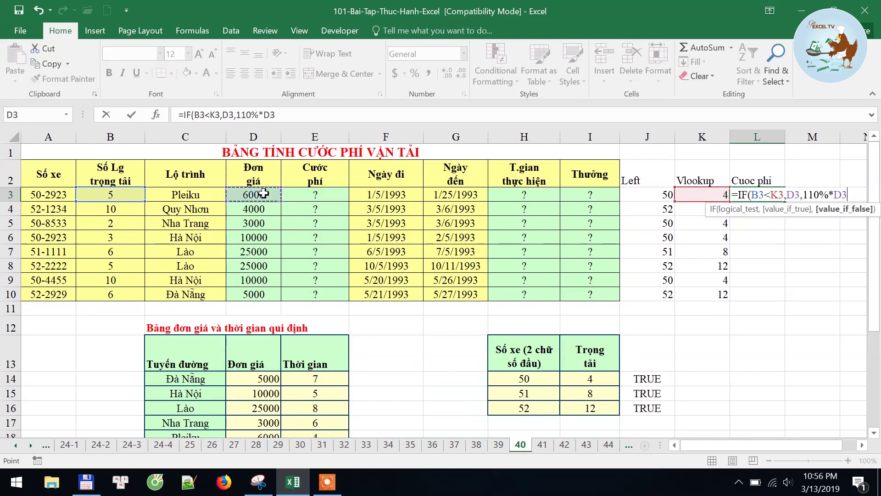
pyautogui.write(')')
pyautogui.hotkey('ctrl', 'Return')
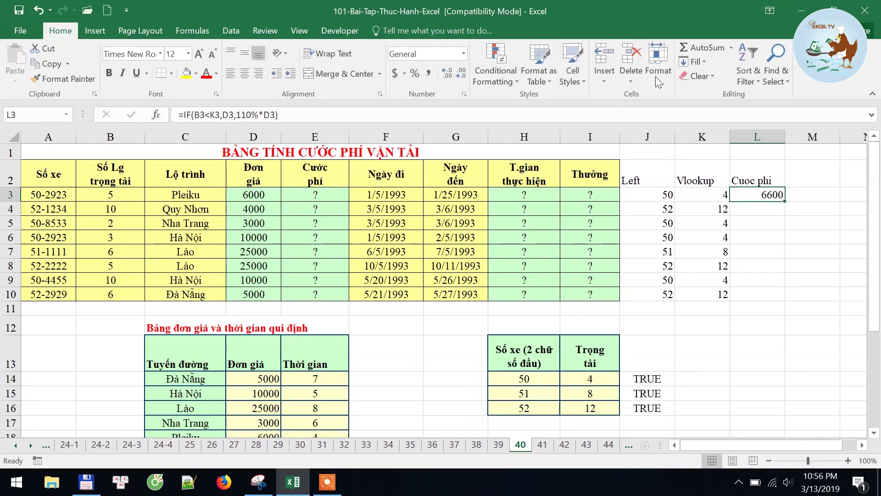
# Check the B3, K3 and D3 references, then AutoFill the L3 formula down to L10.
pyautogui.click(110, 194)
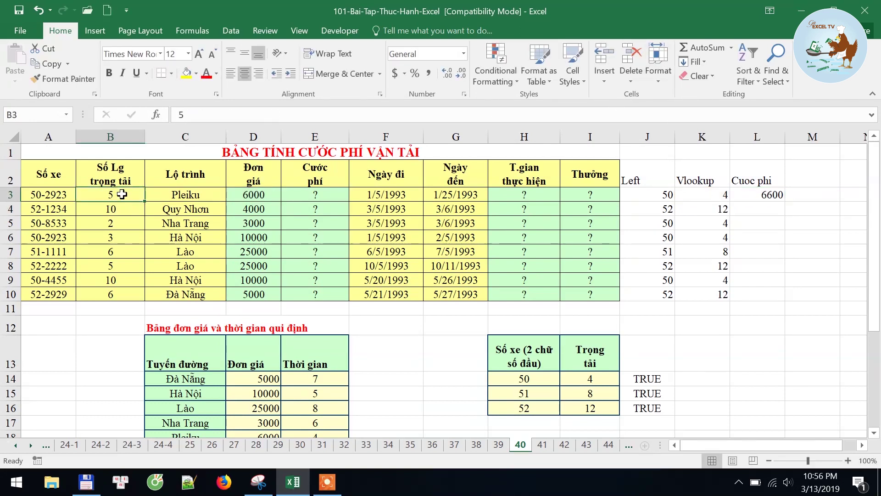
pyautogui.click(703, 192)
pyautogui.click(261, 194)
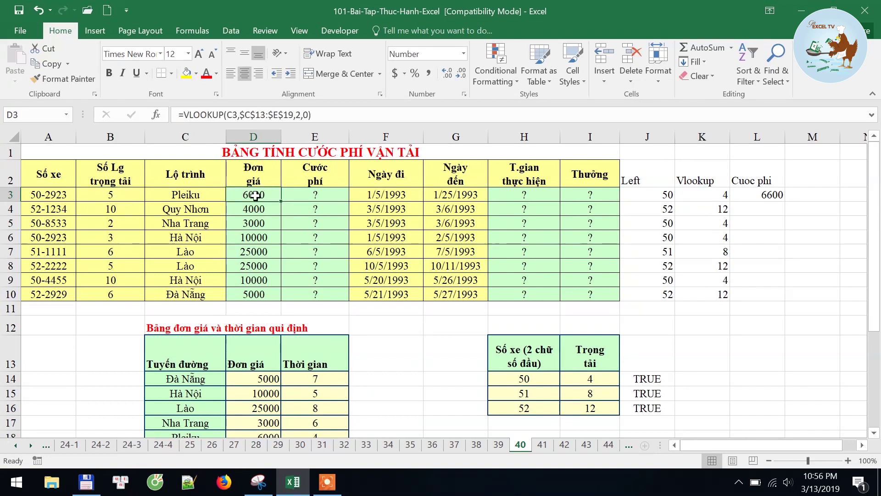
pyautogui.click(749, 194)
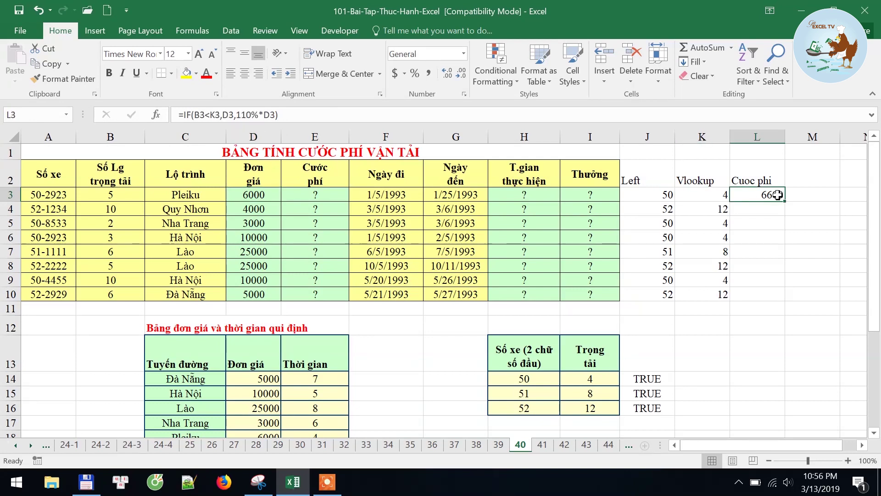
pyautogui.doubleClick(784, 201)
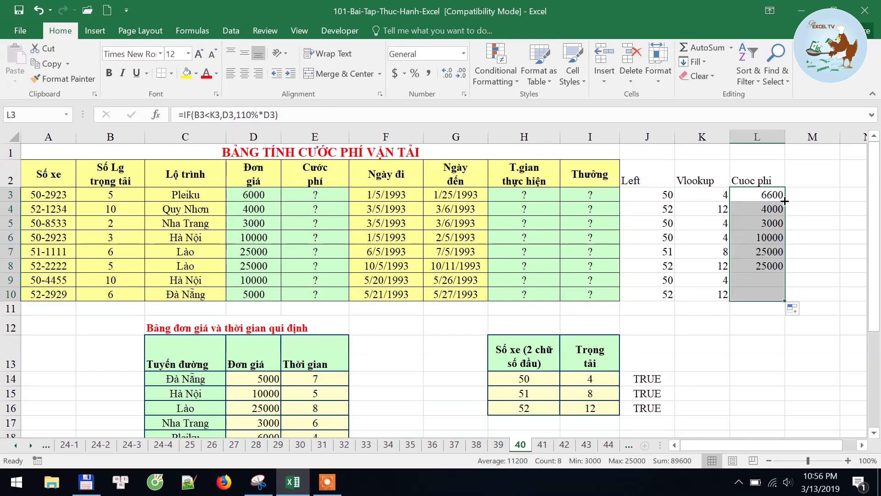
# Verify the row-4 references and the L3:L10 results, then review the K3 and J3 helper formulas.
pyautogui.click(767, 209)
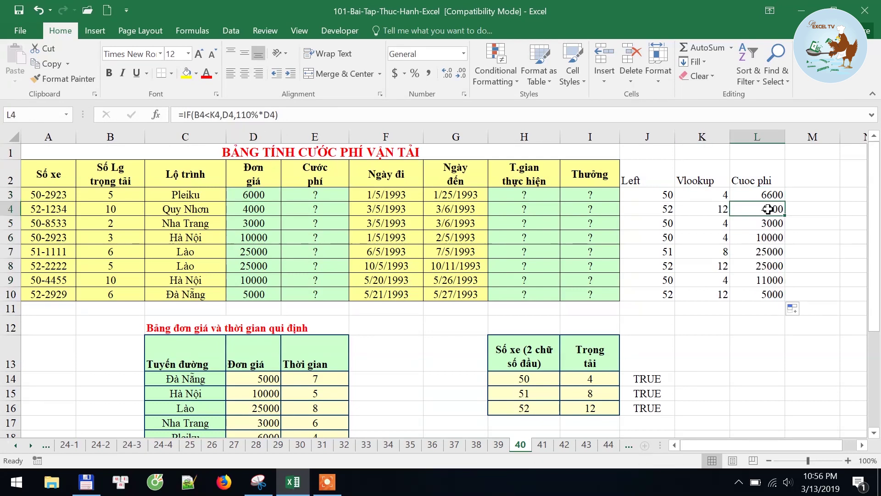
pyautogui.click(712, 211)
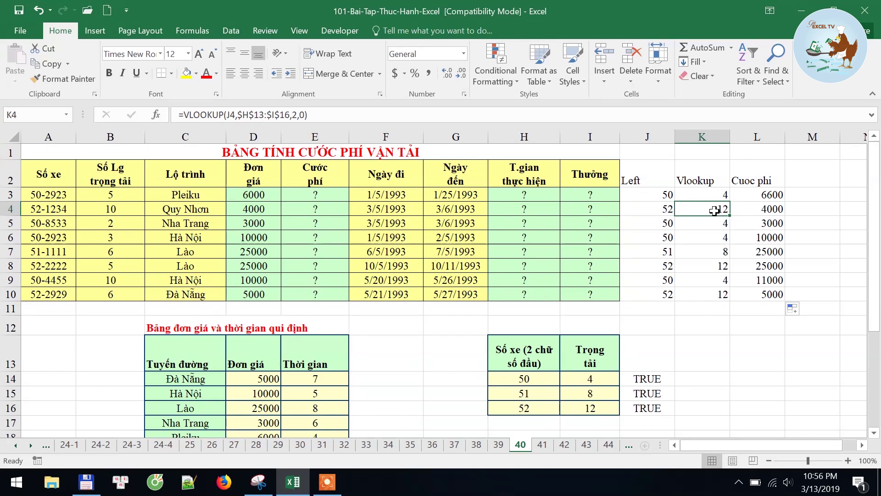
pyautogui.click(118, 211)
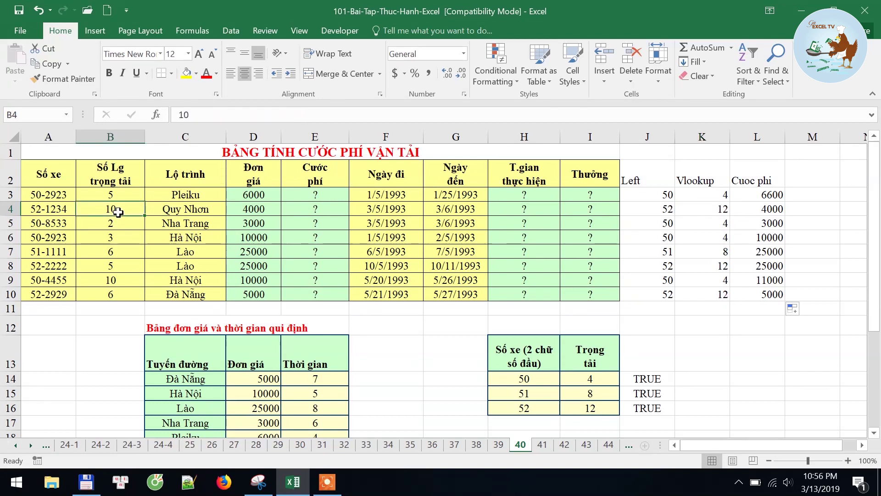
pyautogui.click(267, 209)
pyautogui.click(764, 209)
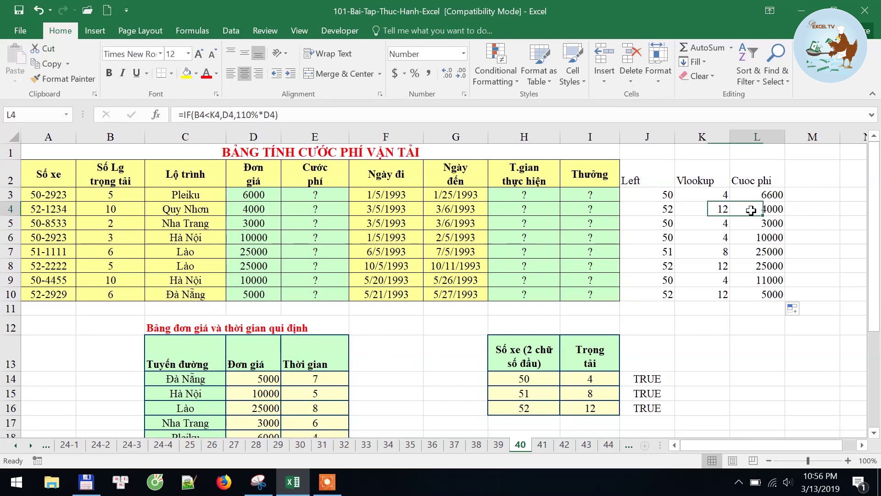
pyautogui.moveTo(758, 194); pyautogui.dragTo(759, 293)
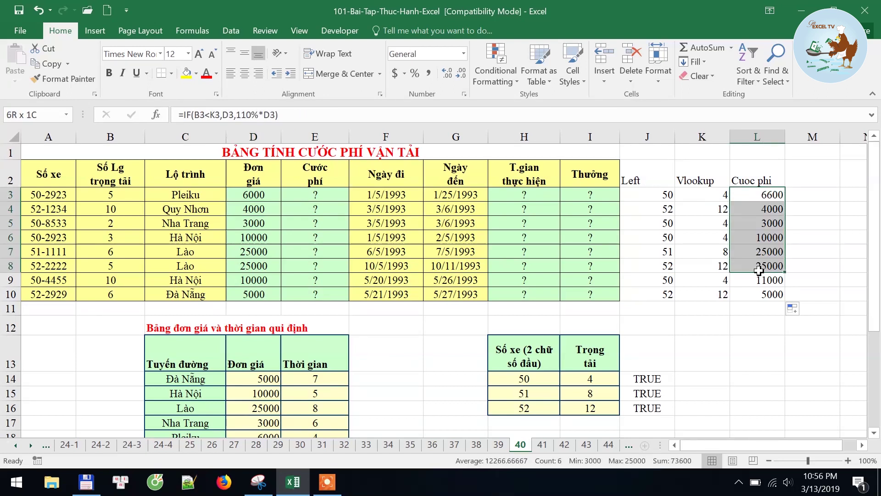
pyautogui.click(327, 195)
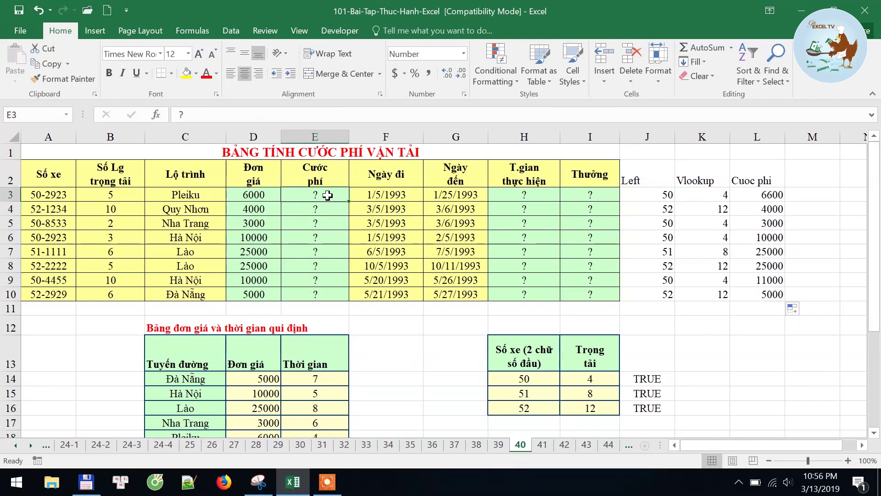
pyautogui.click(750, 192)
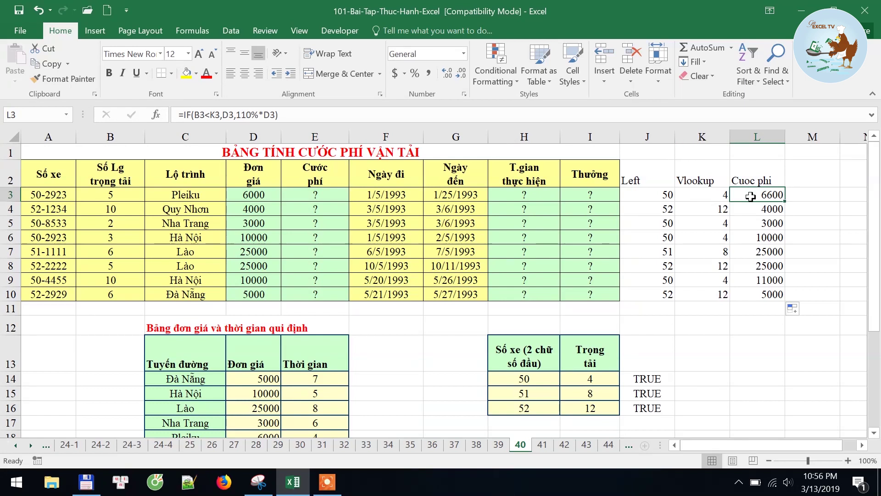
pyautogui.click(711, 191)
pyautogui.click(638, 196)
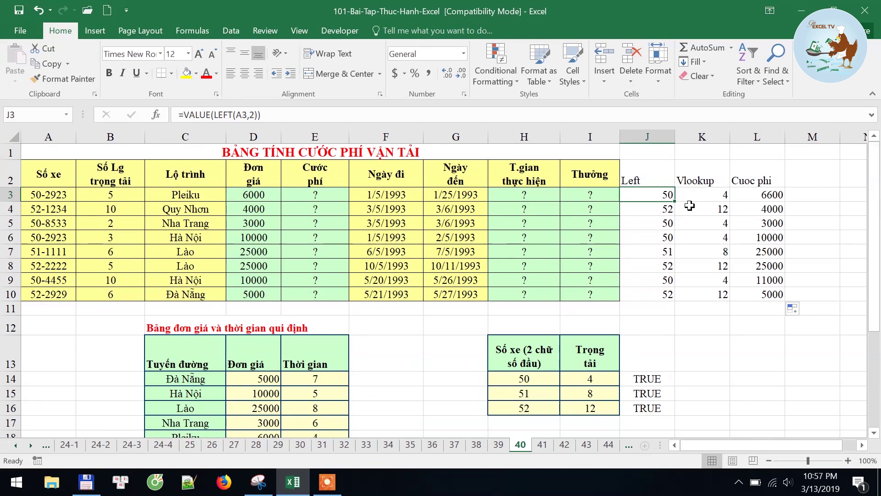
# Start E3's formula as =IF(B3<VLOOKUP( to compare the B3 load.
pyautogui.click(759, 196)
pyautogui.click(324, 195)
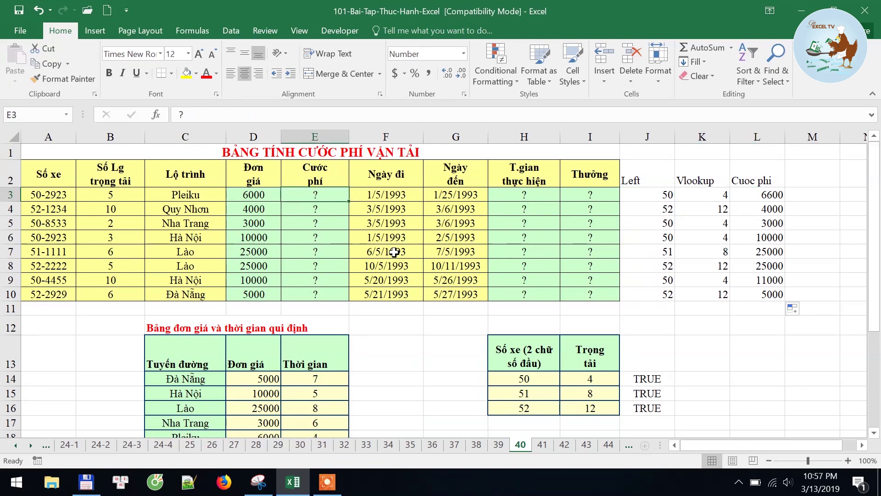
pyautogui.write('=if')
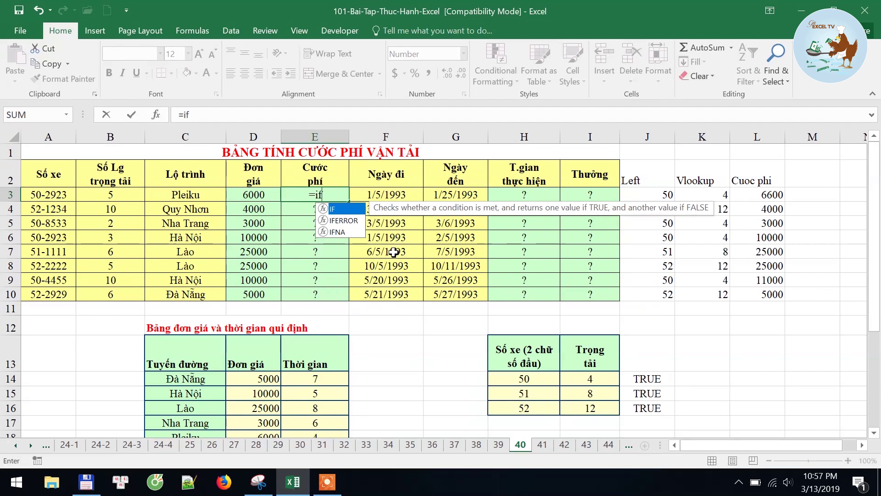
pyautogui.press('Tab')
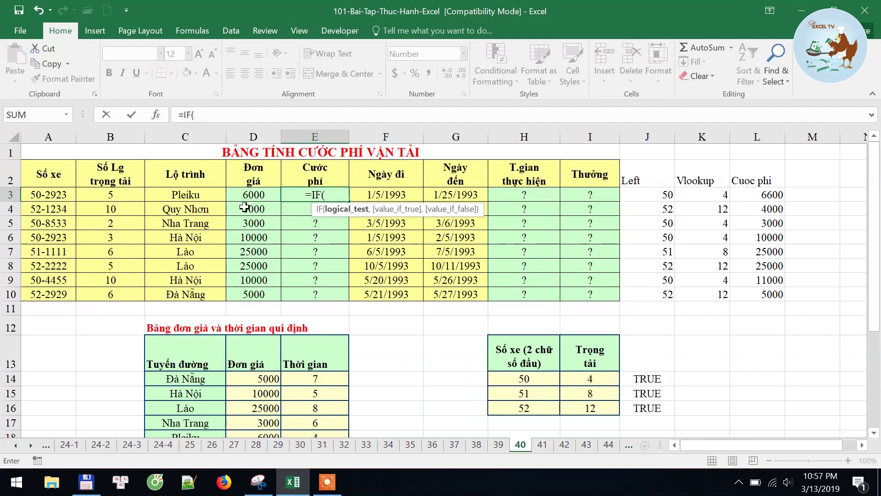
pyautogui.click(111, 195)
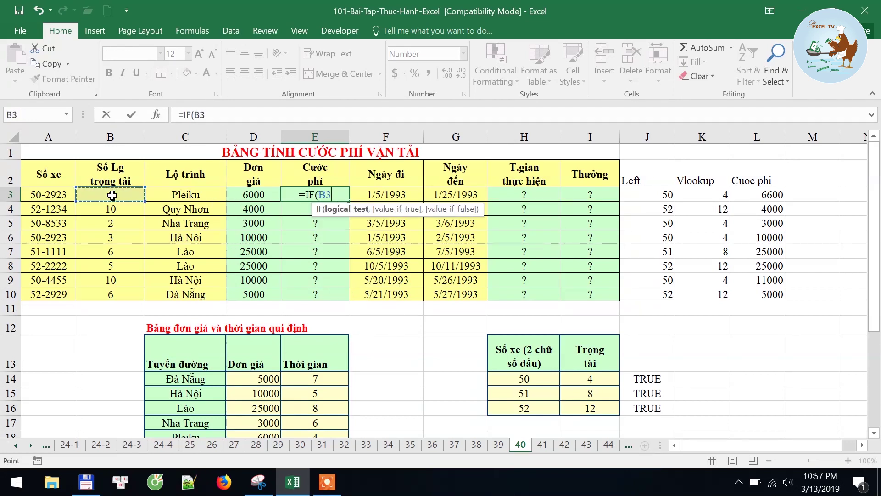
pyautogui.write('<')
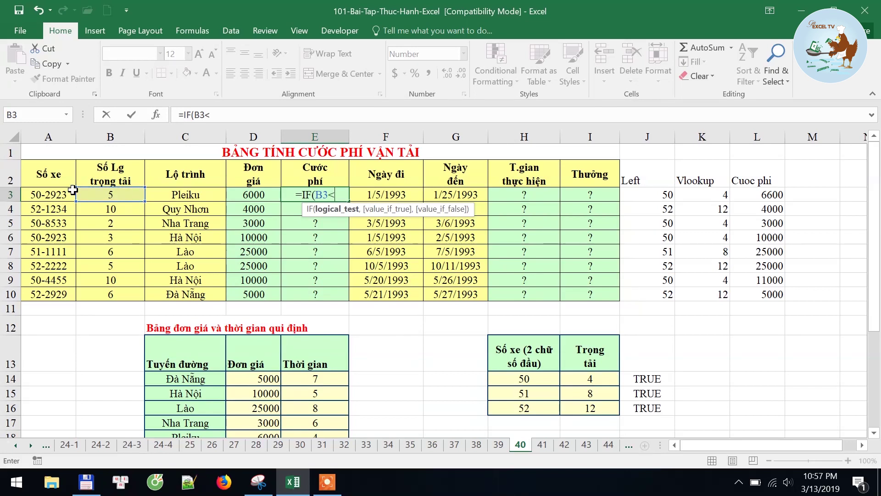
pyautogui.write('v')
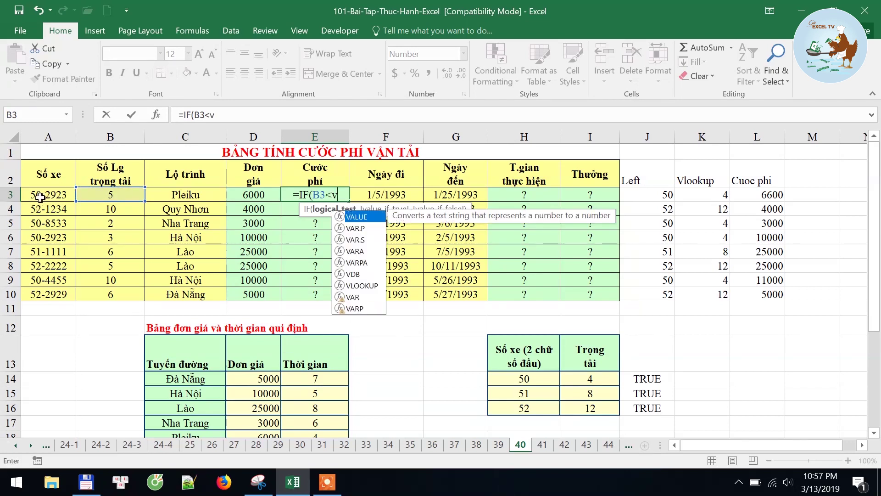
pyautogui.write('lo')
pyautogui.press('Tab')
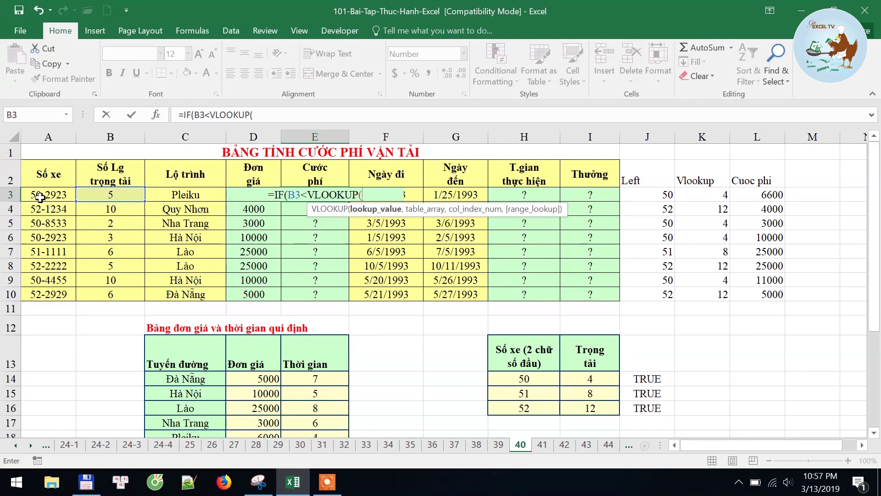
# Add VALUE(LEFT(A3,2)) as the lookup value and the absolute table $H$13:$I$16.
pyautogui.write('left')
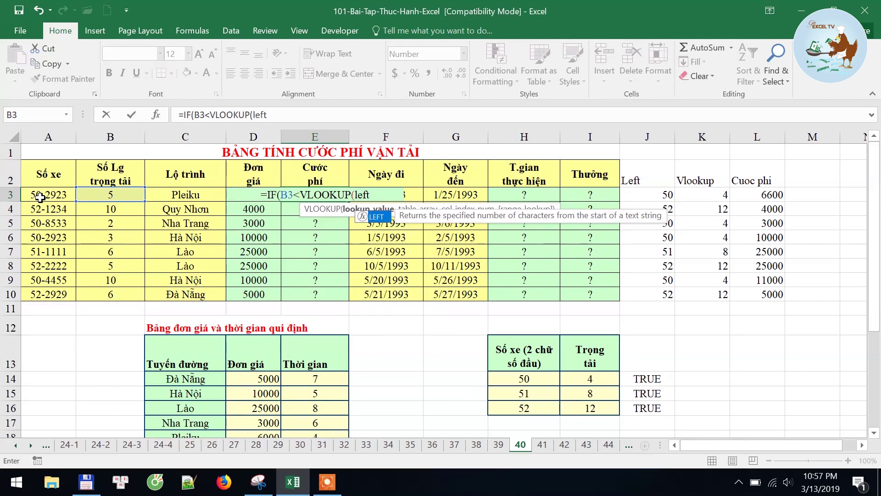
pyautogui.press('BackSpace')
pyautogui.press('BackSpace')
pyautogui.press('BackSpace')
pyautogui.press('BackSpace')
pyautogui.write('va')
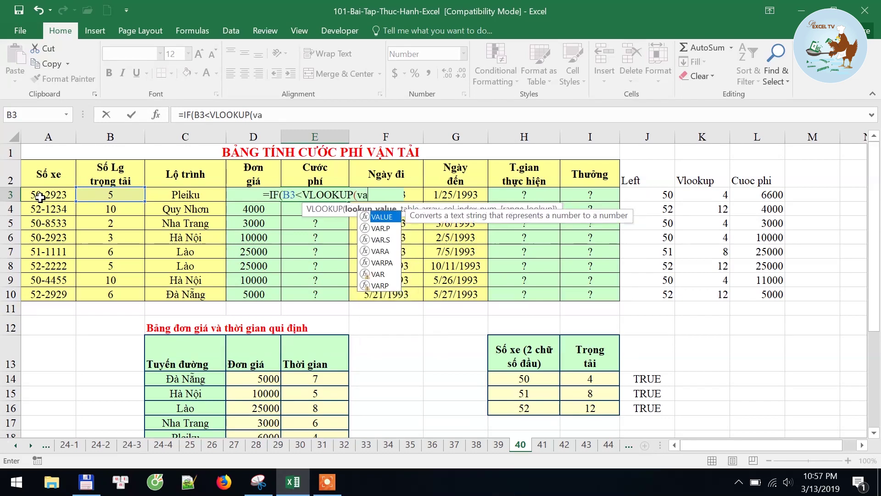
pyautogui.write('l')
pyautogui.press('Tab')
pyautogui.write('lef')
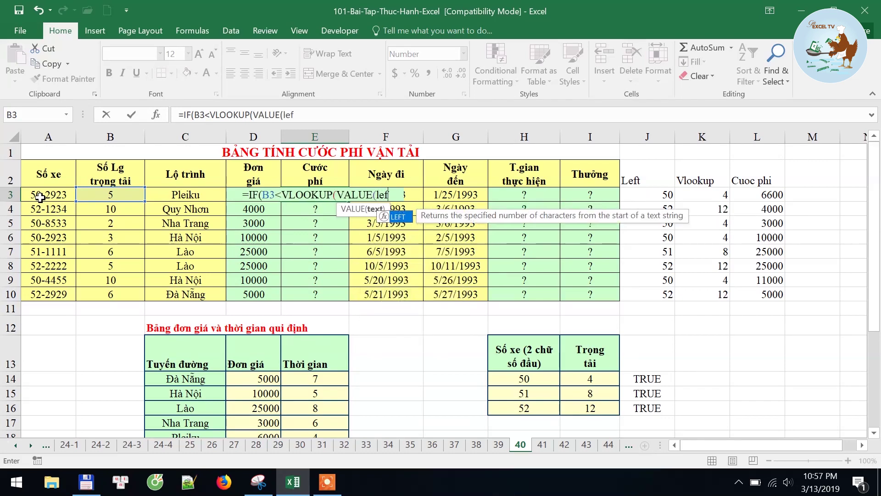
pyautogui.write('t(')
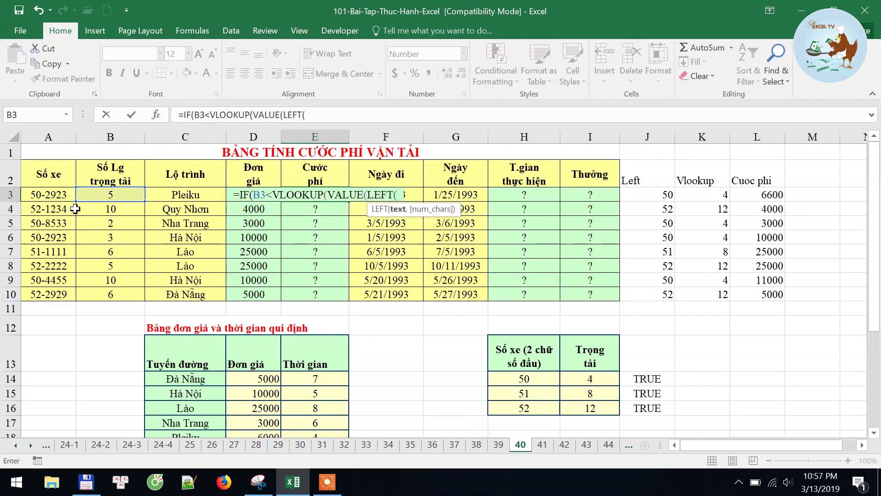
pyautogui.click(59, 193)
pyautogui.write(',')
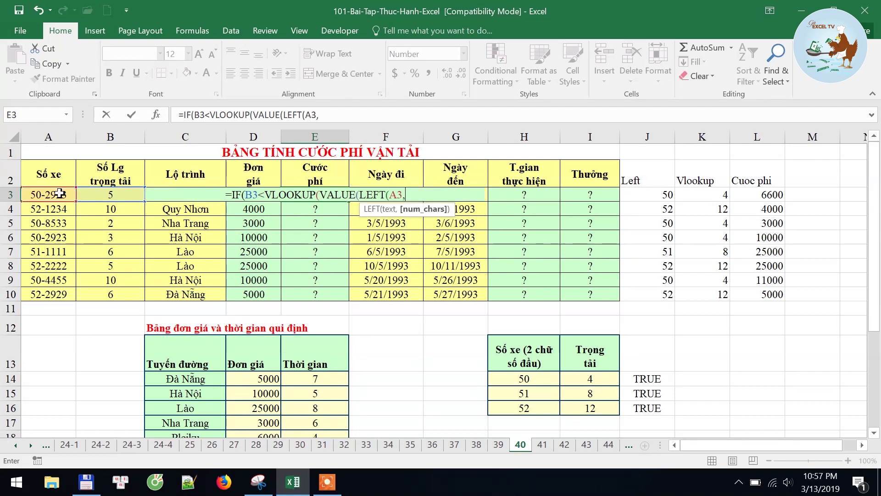
pyautogui.write('2))')
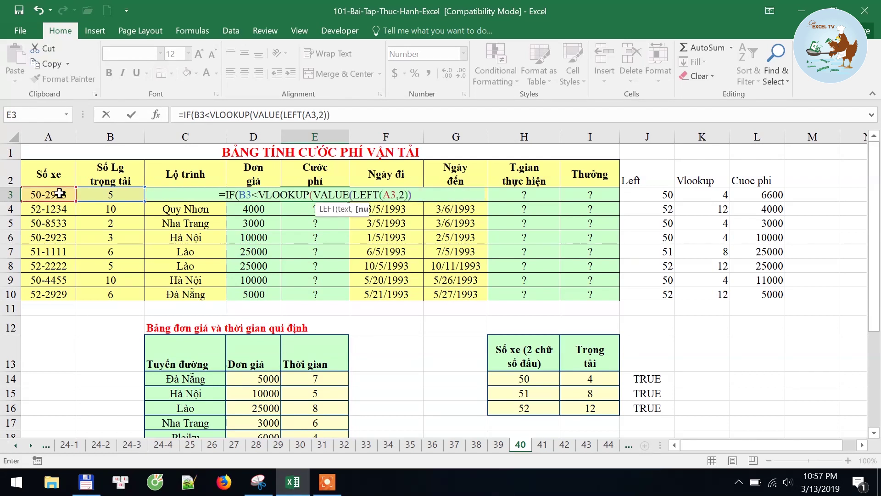
pyautogui.write(',')
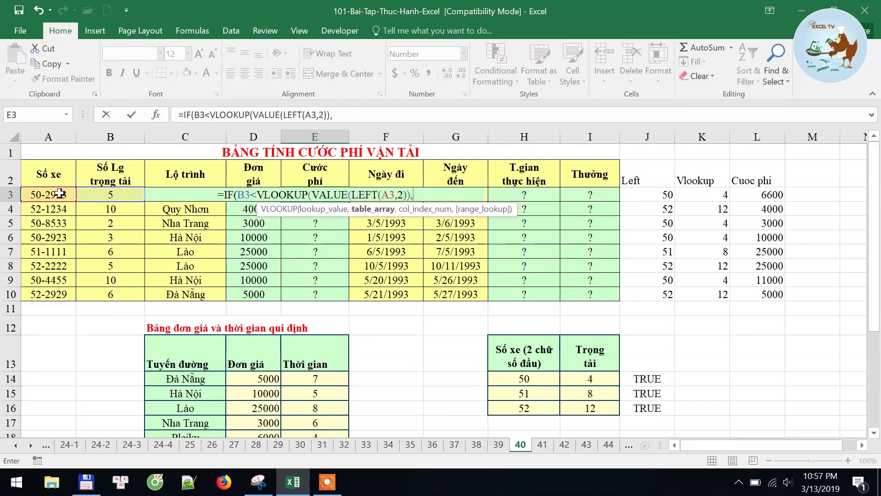
pyautogui.moveTo(521, 355); pyautogui.dragTo(593, 410)
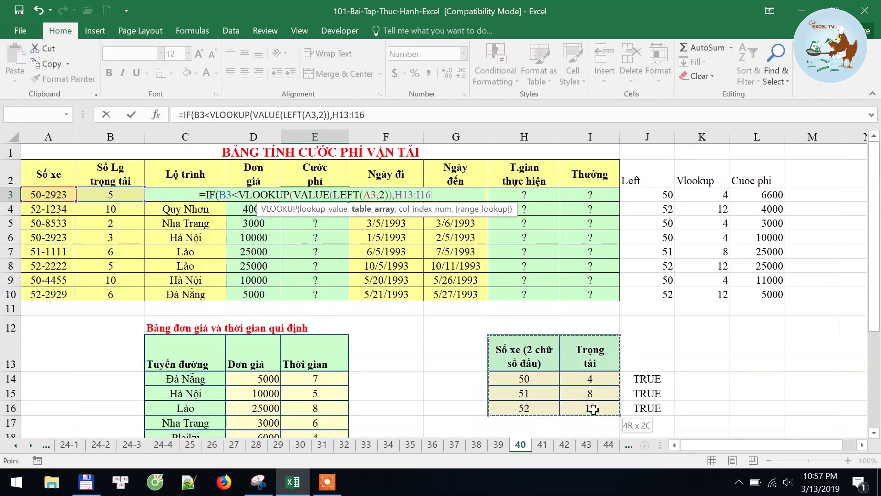
pyautogui.press('F4')
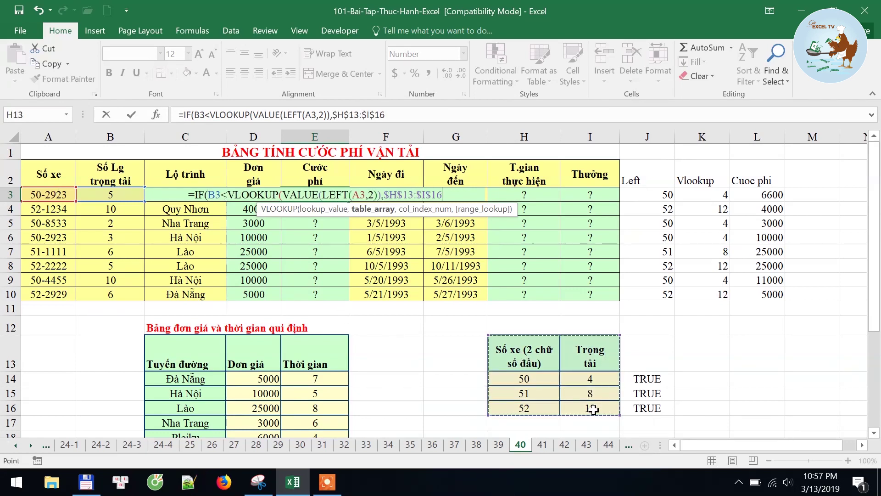
# Close E3's formula with ,2,0),D3,110%*D3), fixing 110 to 110%, so it returns 6600.
pyautogui.write(',2,')
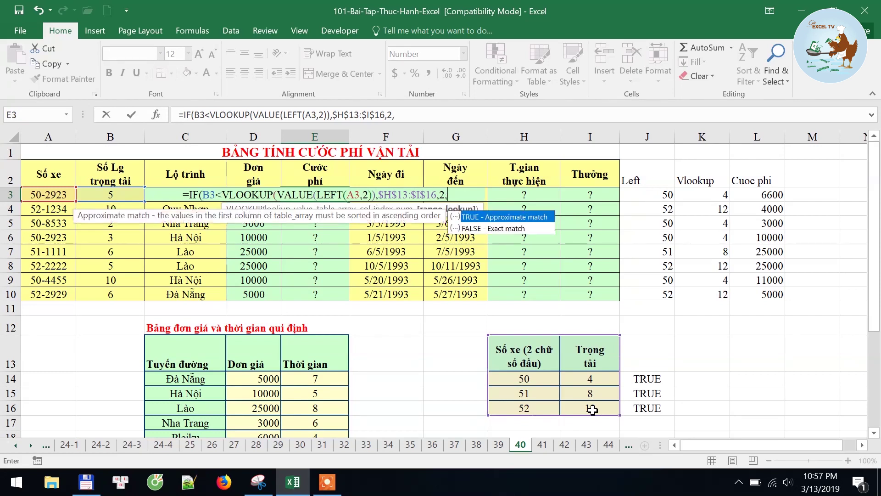
pyautogui.write('0)')
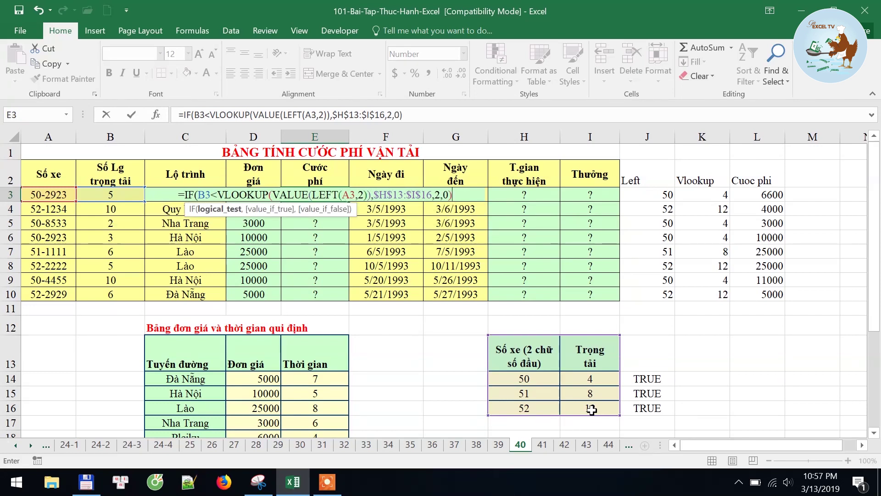
pyautogui.write(',')
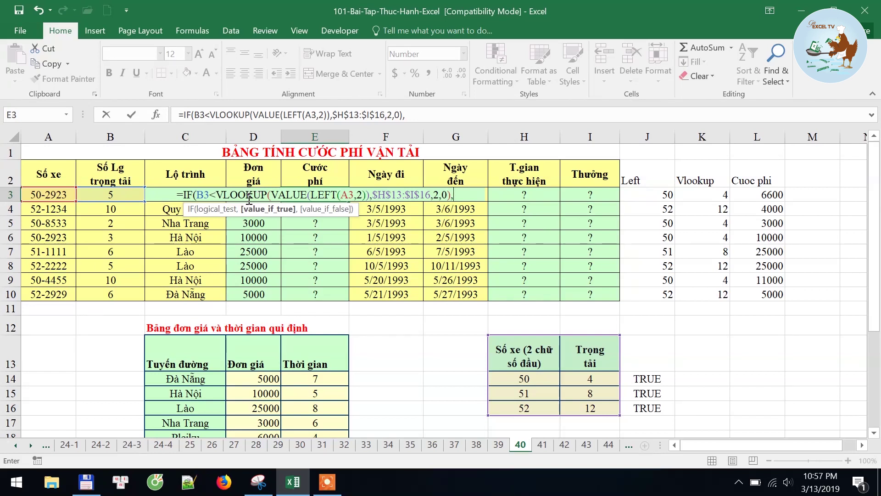
pyautogui.write('D3')
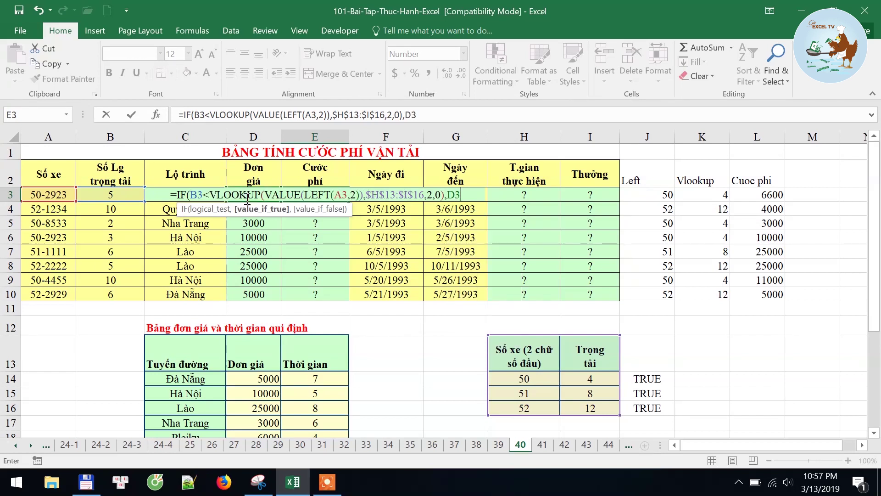
pyautogui.write(',')
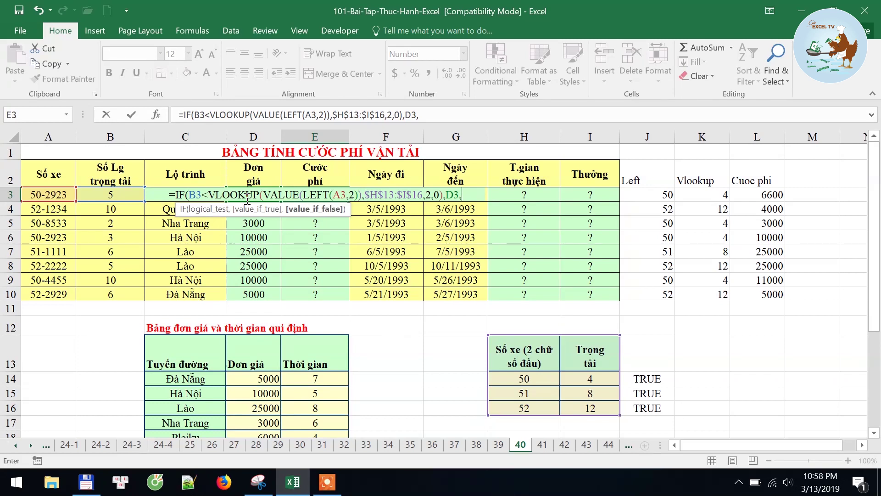
pyautogui.write('110')
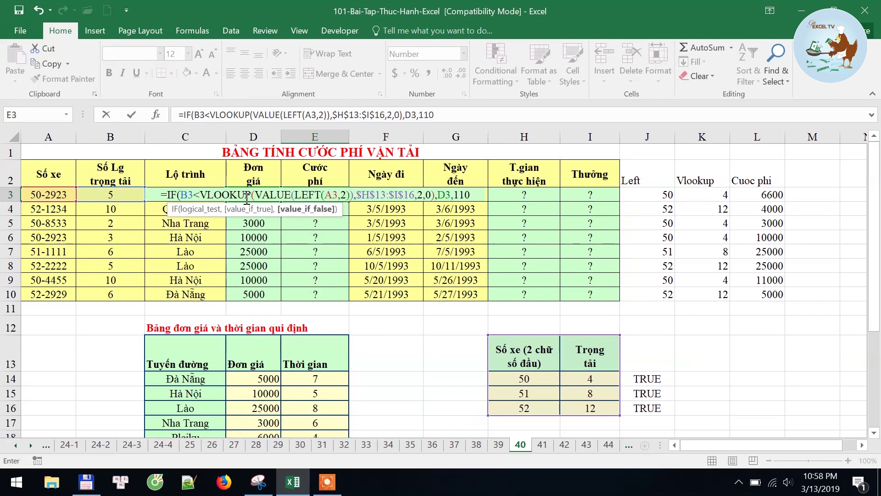
pyautogui.write('*D')
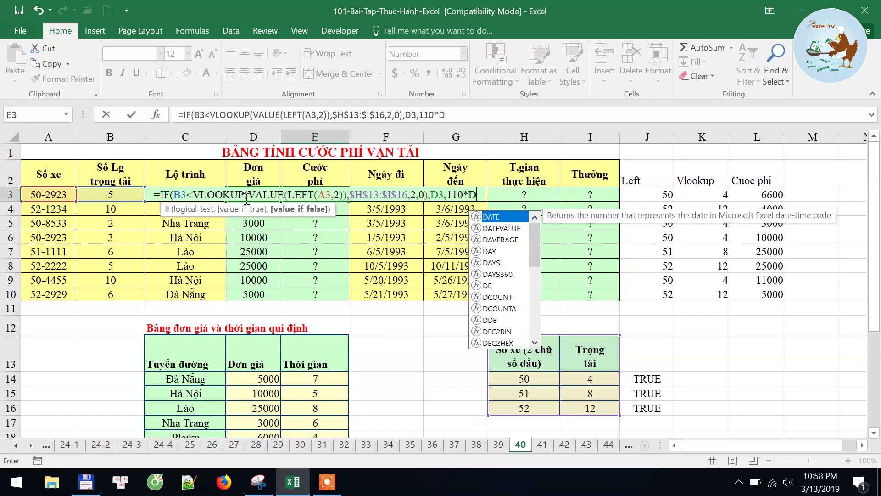
pyautogui.write('3)')
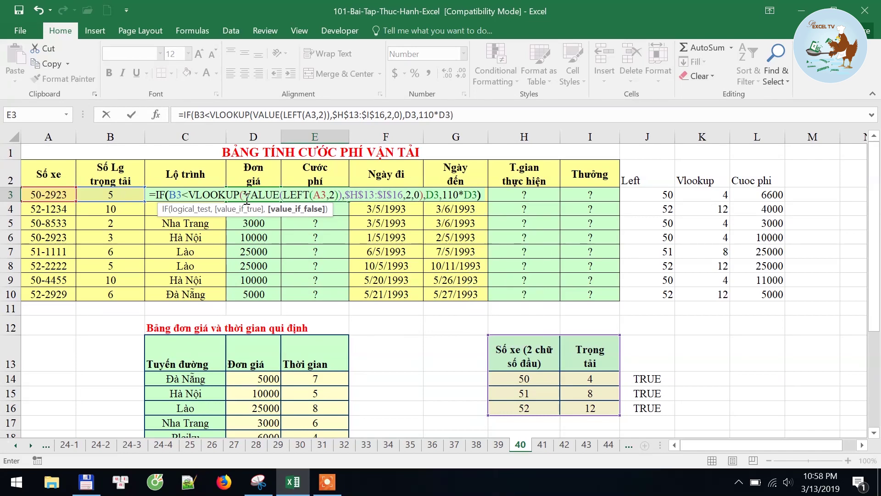
pyautogui.hotkey('ctrl', 'Return')
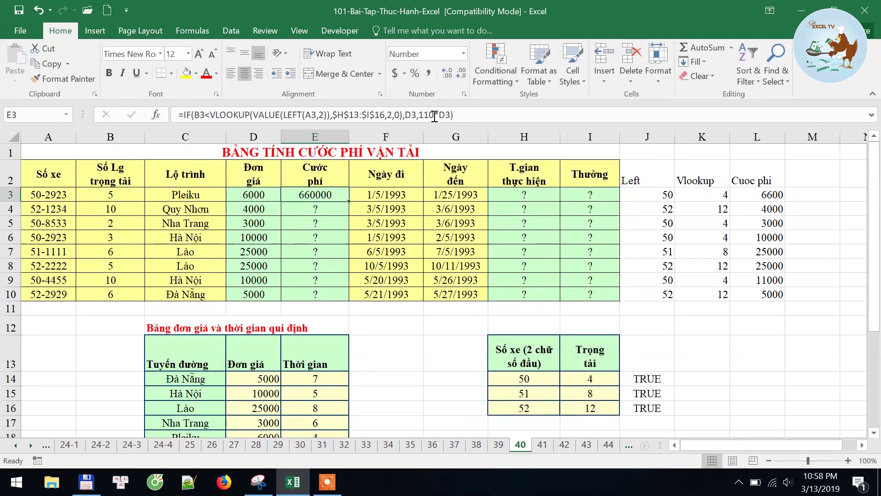
pyautogui.click(435, 114)
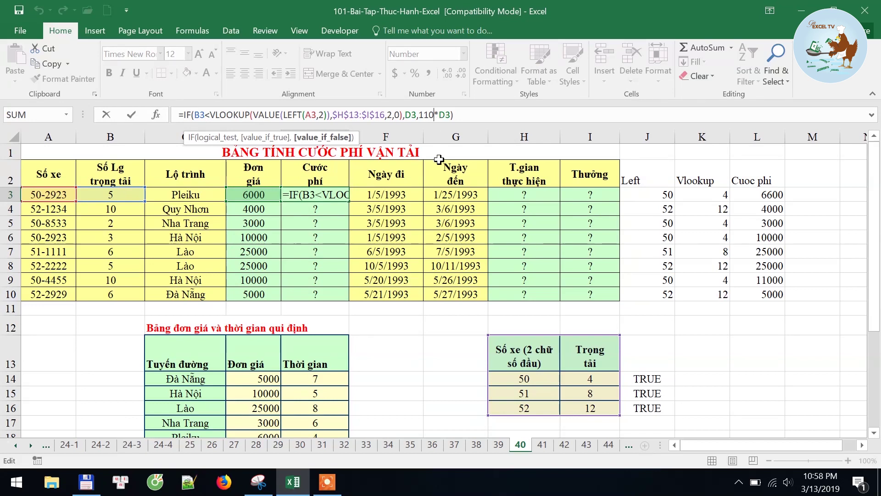
pyautogui.write('%')
pyautogui.press('Return')
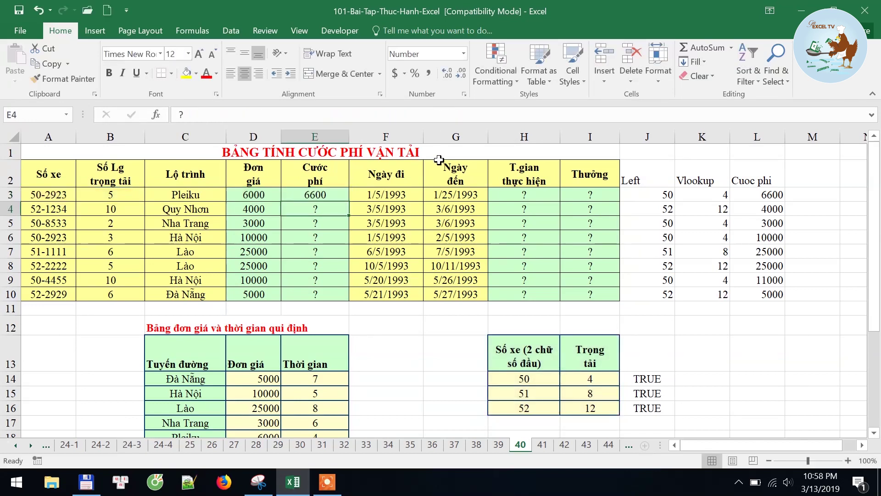
pyautogui.press('Up')
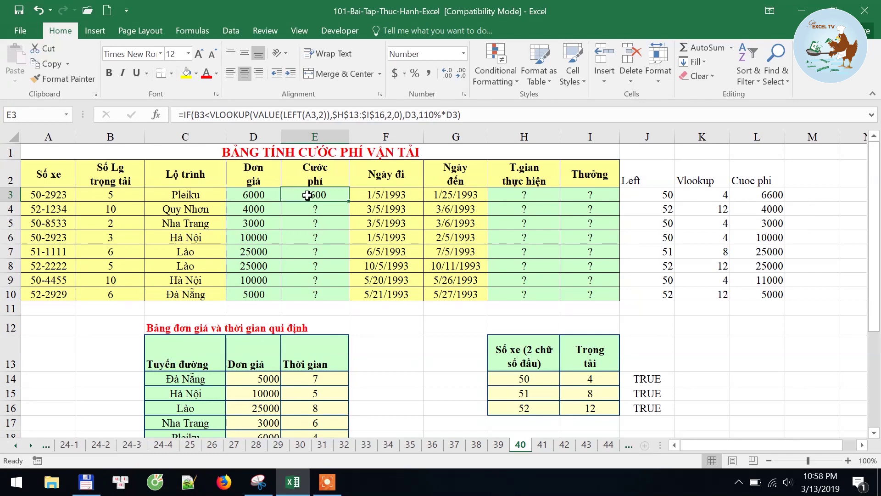
# Rename the J2 helper header to value(Left().
pyautogui.moveTo(653, 177); pyautogui.dragTo(775, 293)
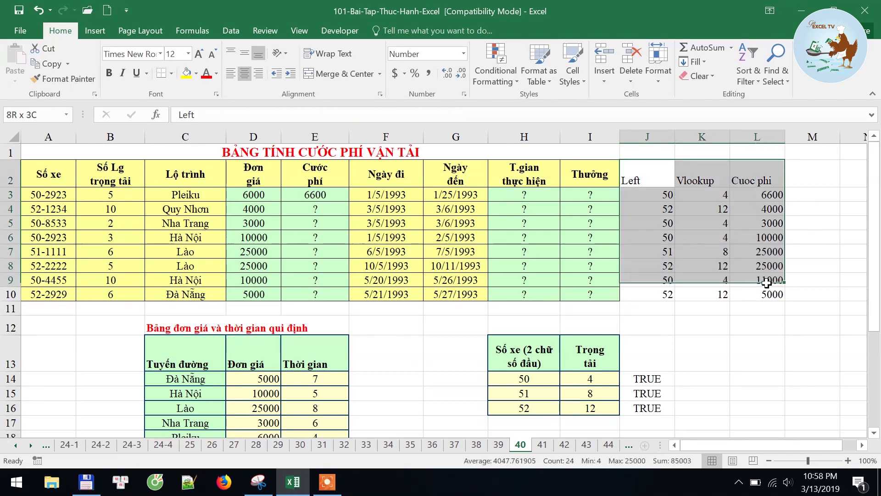
pyautogui.click(653, 176)
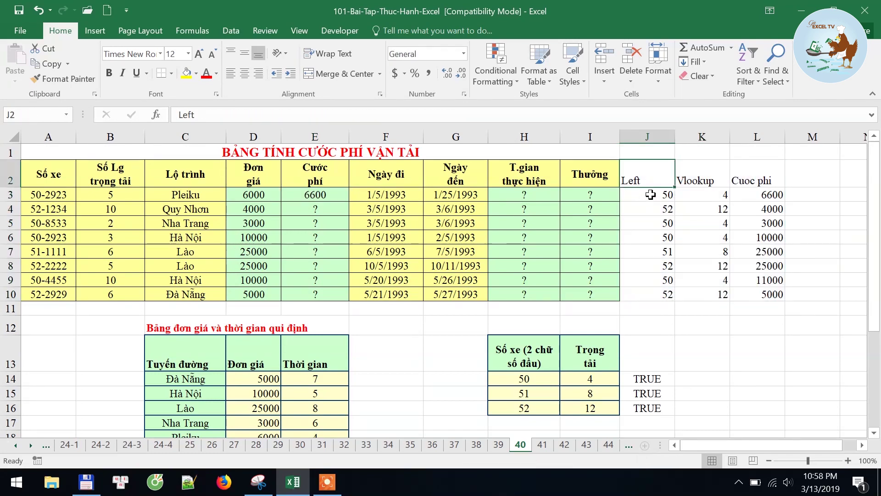
pyautogui.click(650, 195)
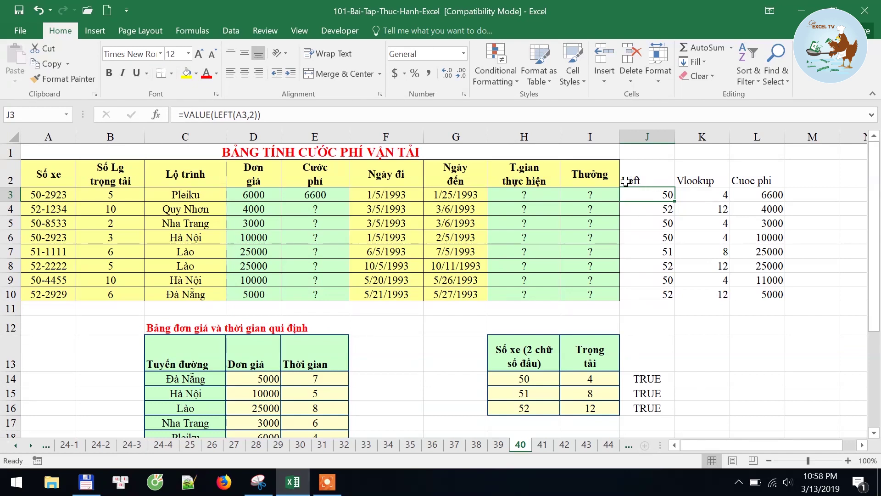
pyautogui.doubleClick(633, 180)
pyautogui.write('value')
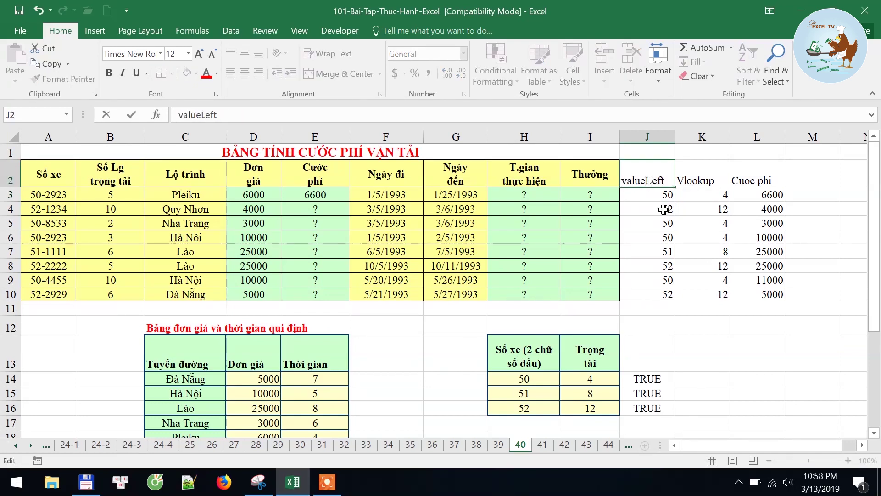
pyautogui.write('(Left()')
pyautogui.press('Return')
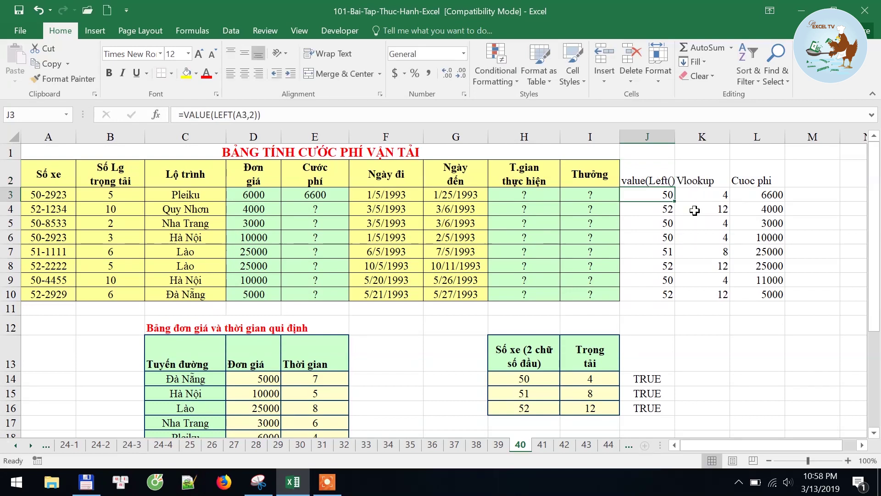
pyautogui.press('Up')
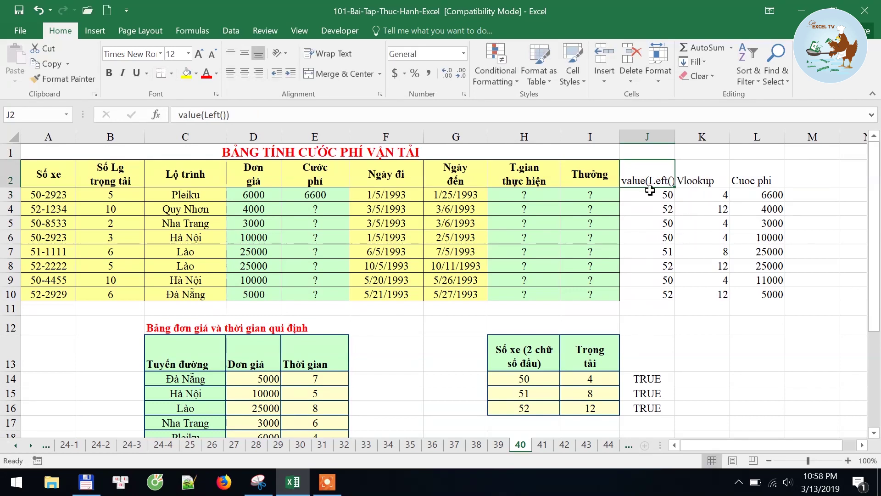
pyautogui.click(649, 192)
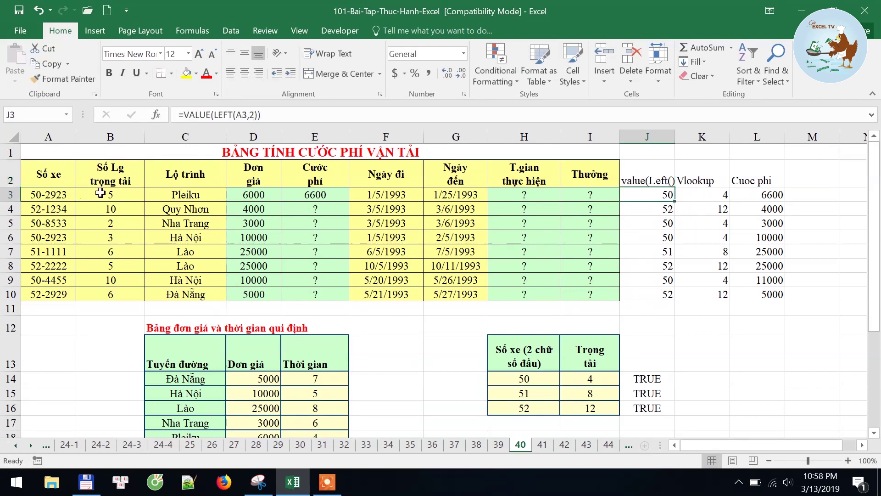
# Change the L2 helper header from Cuoc phi to IF.
pyautogui.click(708, 176)
pyautogui.click(707, 197)
pyautogui.click(773, 174)
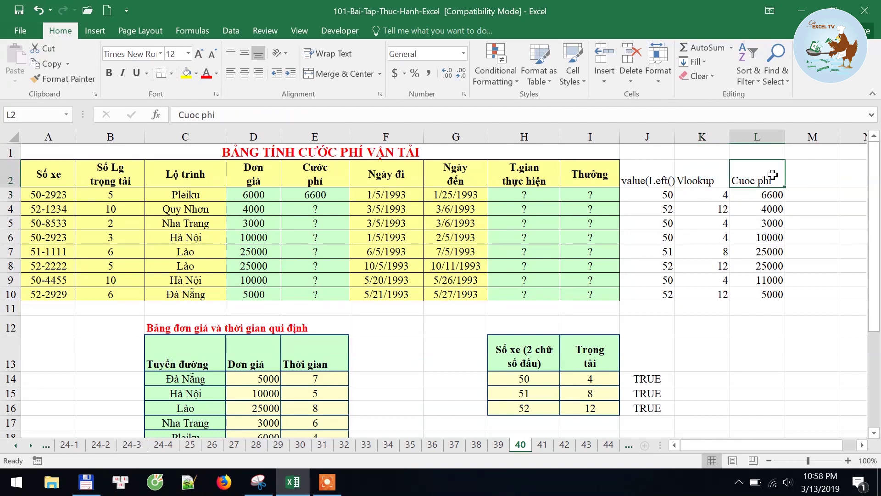
pyautogui.press('BackSpace')
pyautogui.write('IF')
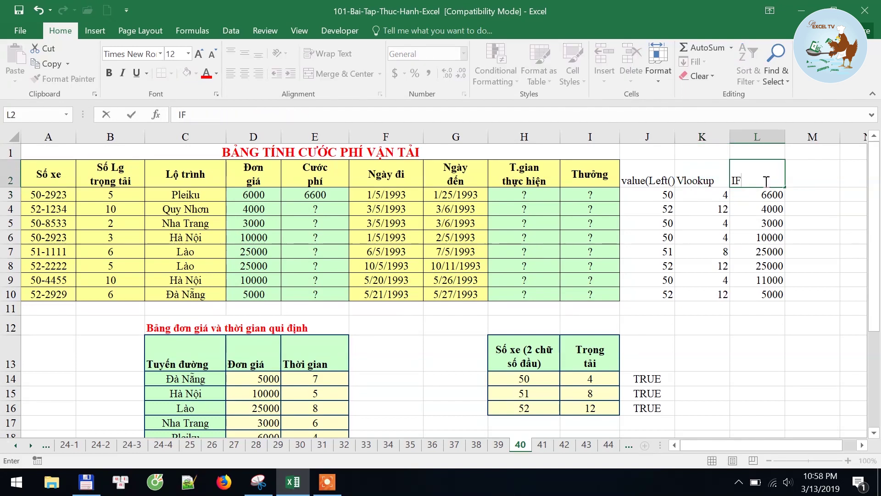
pyautogui.press('Return')
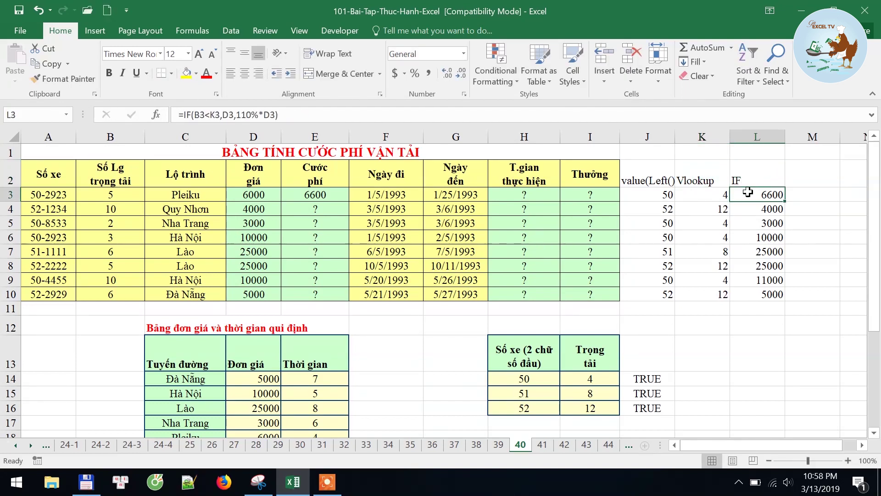
pyautogui.moveTo(746, 174); pyautogui.dragTo(626, 175)
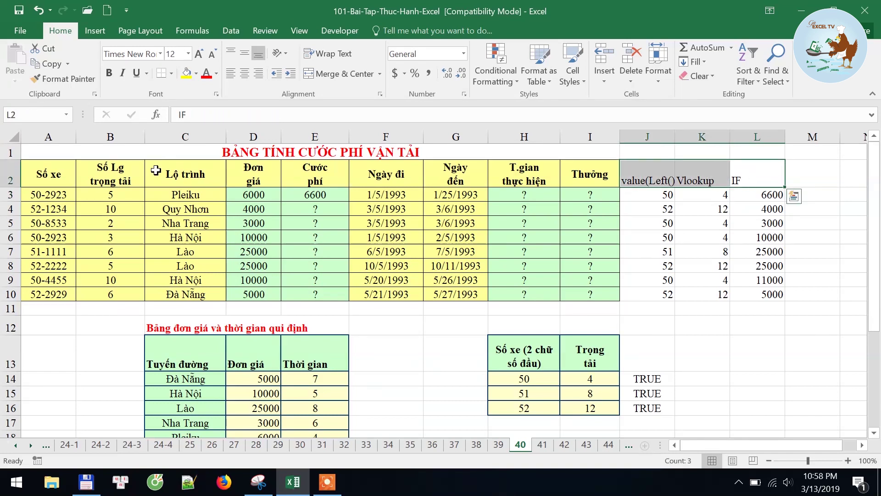
# Copy E3's cost formula down to E10, giving 6600, 4000, 3000, 10000, 25000, 25000, 11000, 5000.
pyautogui.click(305, 197)
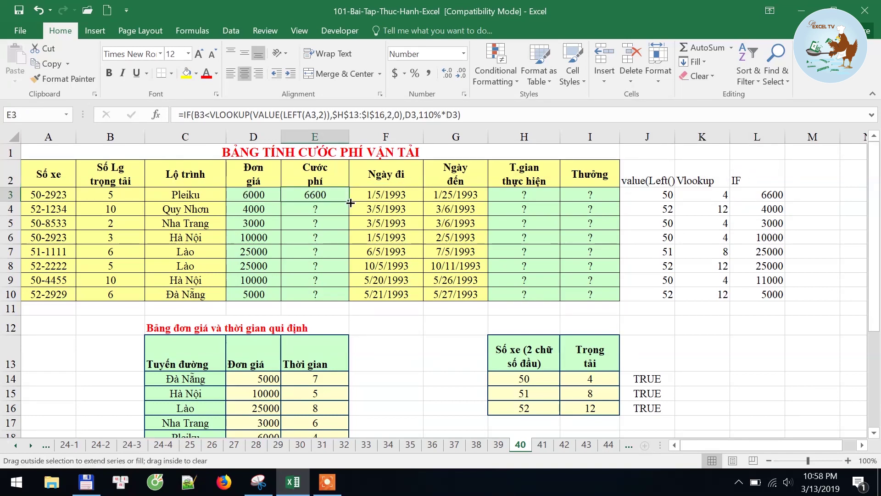
pyautogui.doubleClick(350, 202)
pyautogui.scroll(-8, 344, 280)
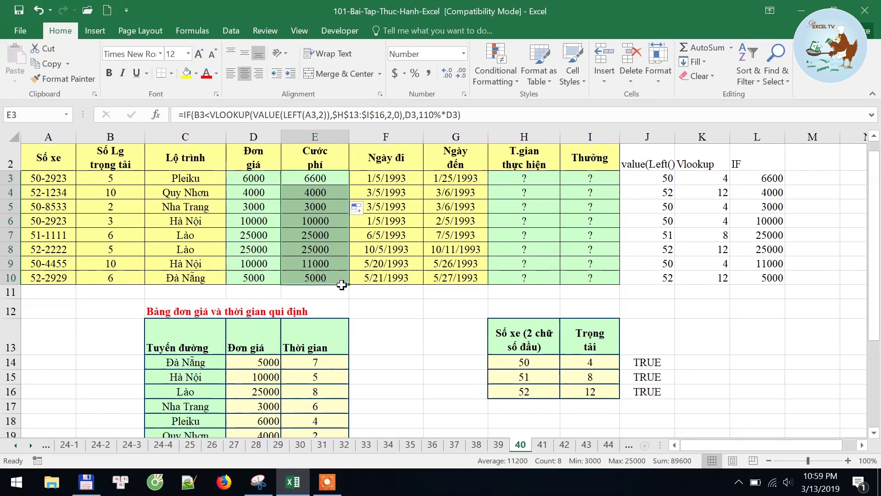
pyautogui.scroll(2, 315, 306)
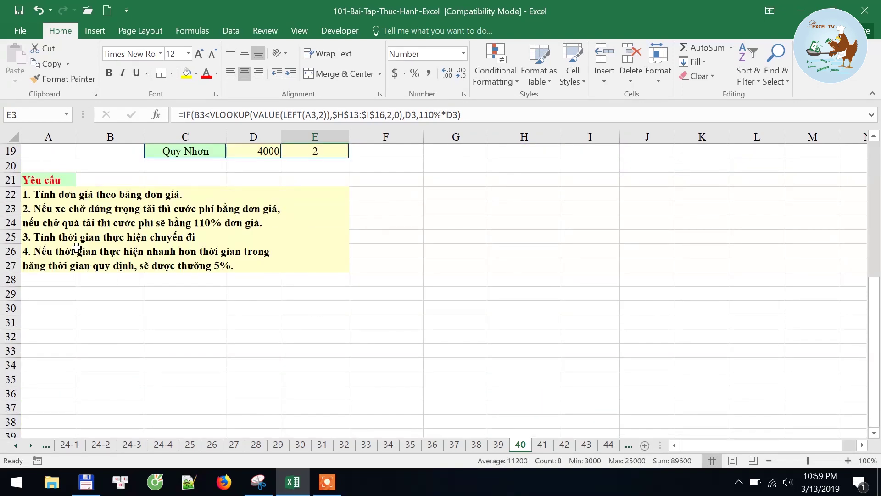
pyautogui.scroll(3, 69, 248)
# Enter =G3-F3 in H3 so the first trip's duration shows 20 days.
pyautogui.scroll(1, 69, 248)
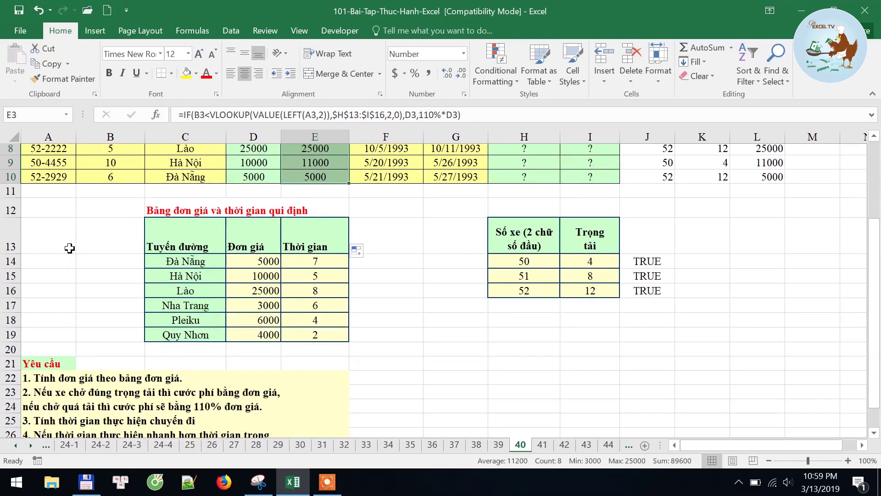
pyautogui.scroll(2, 69, 249)
pyautogui.click(526, 190)
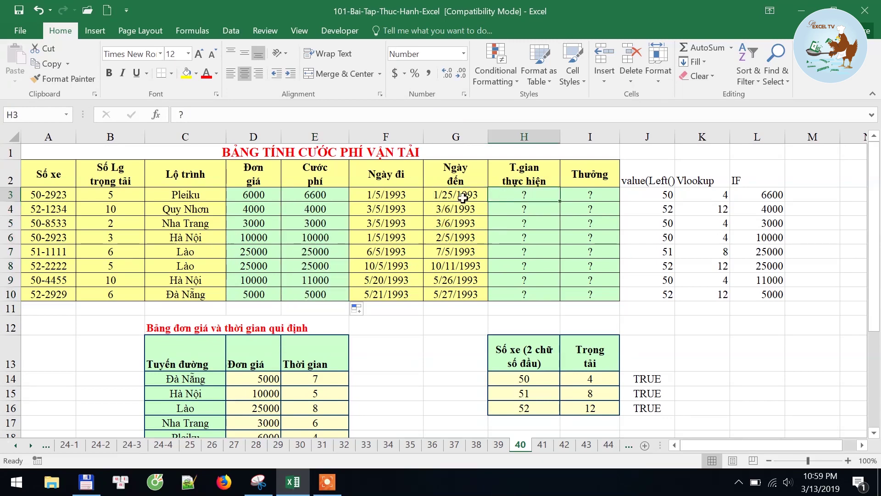
pyautogui.click(457, 197)
pyautogui.click(509, 195)
pyautogui.write('=')
pyautogui.press('Left')
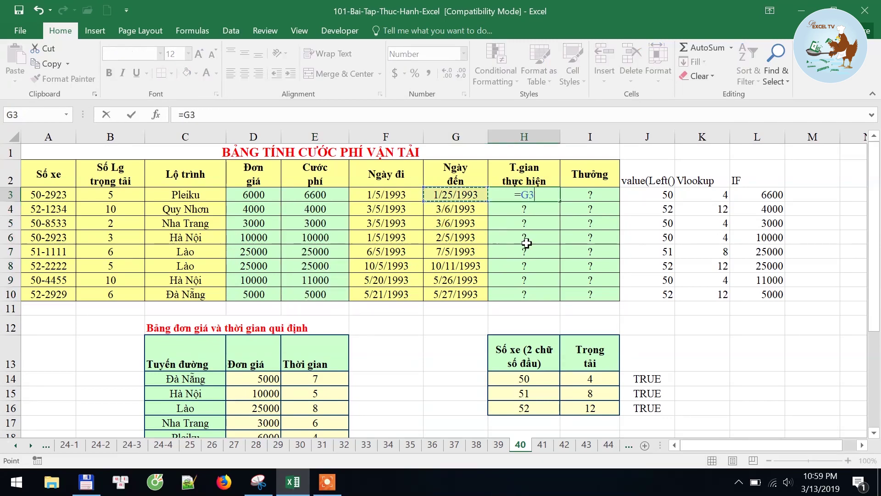
pyautogui.write('-')
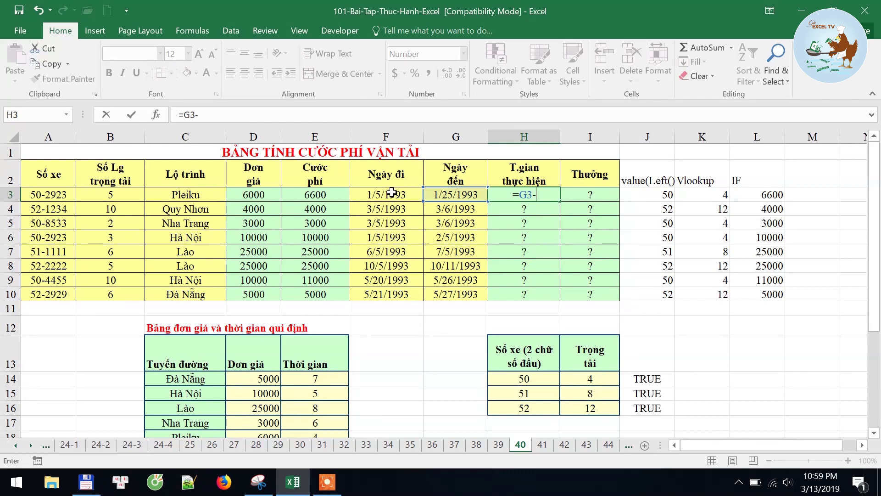
pyautogui.click(395, 196)
pyautogui.press('Return')
pyautogui.press('Up')
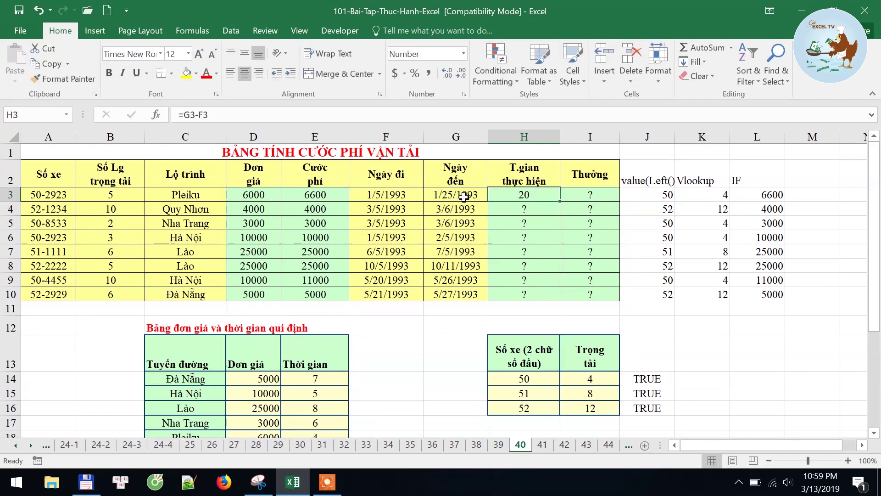
# Inspect the first trip's departure and arrival dates and the arrival-date column.
pyautogui.moveTo(464, 196); pyautogui.dragTo(385, 194)
pyautogui.click(385, 194)
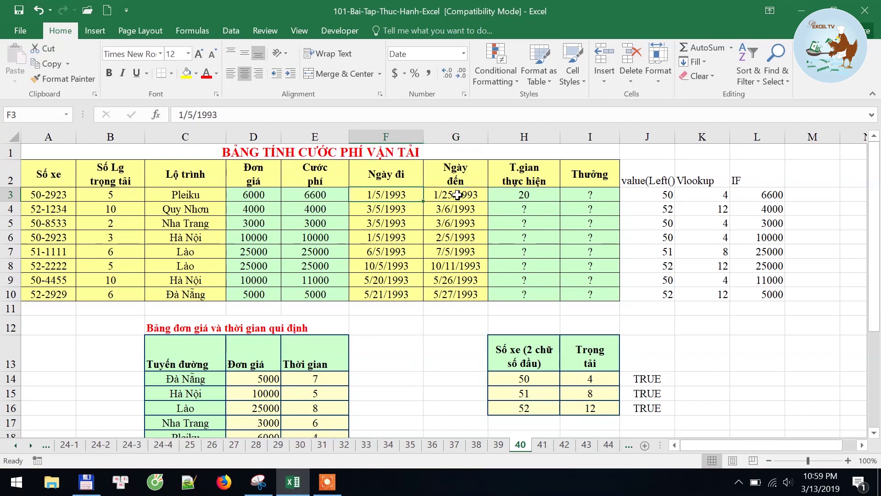
pyautogui.click(459, 194)
pyautogui.click(404, 194)
pyautogui.moveTo(437, 193); pyautogui.dragTo(462, 294)
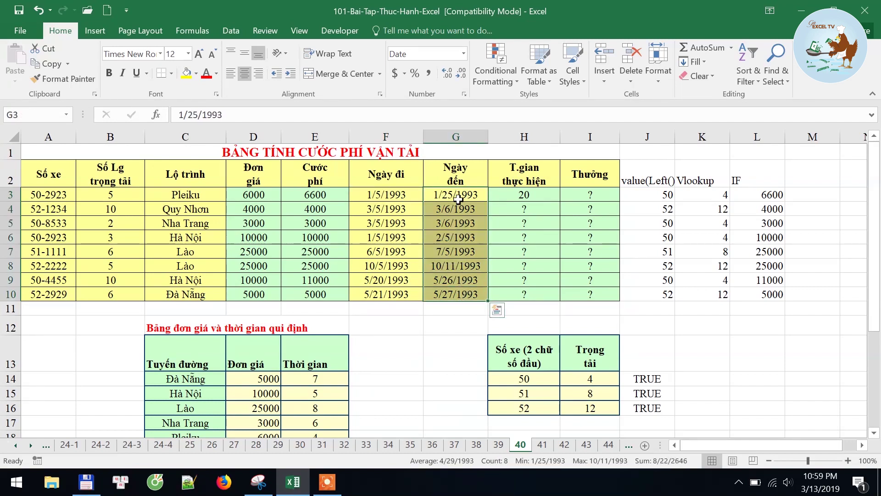
pyautogui.click(458, 195)
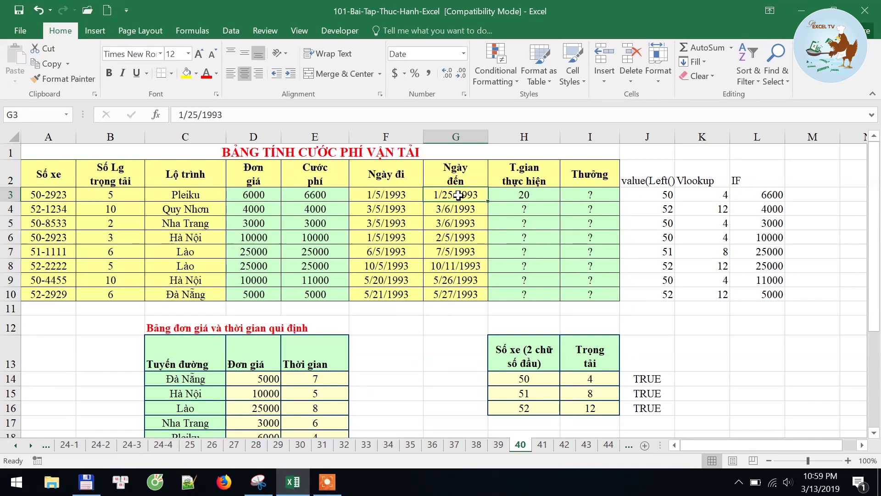
pyautogui.rightClick(458, 195)
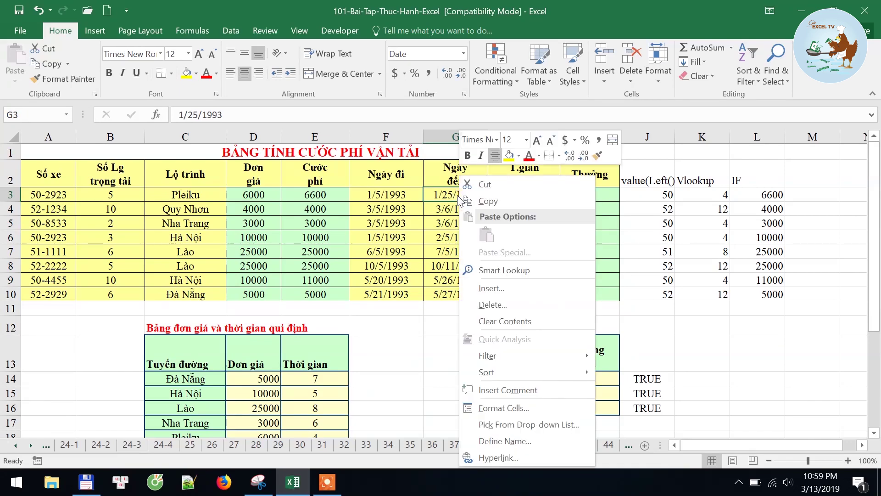
pyautogui.click(516, 406)
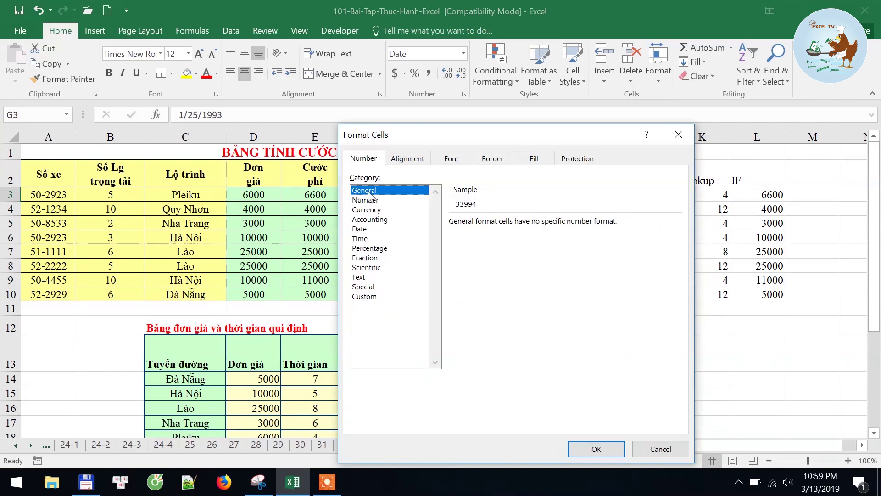
pyautogui.click(364, 200)
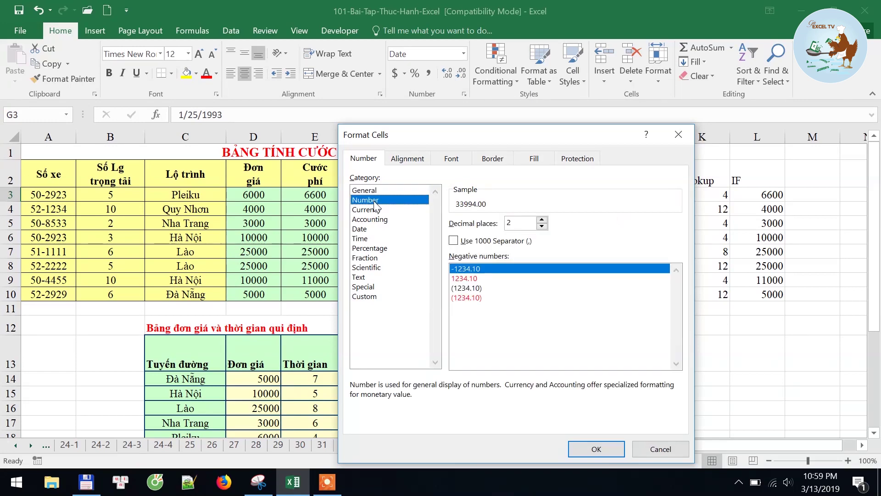
pyautogui.click(363, 192)
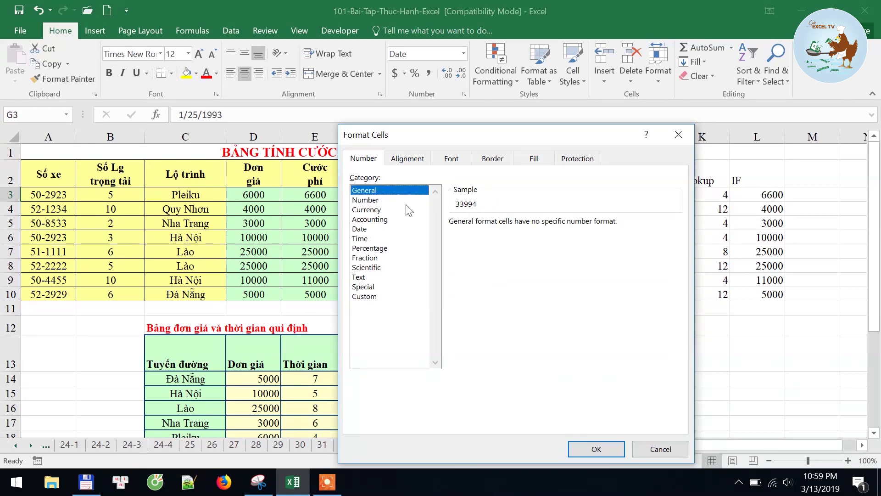
pyautogui.click(659, 449)
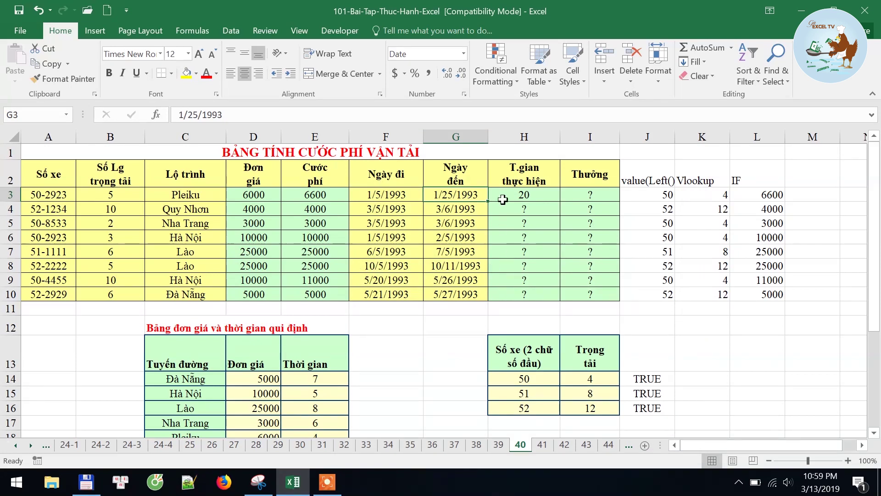
pyautogui.click(527, 198)
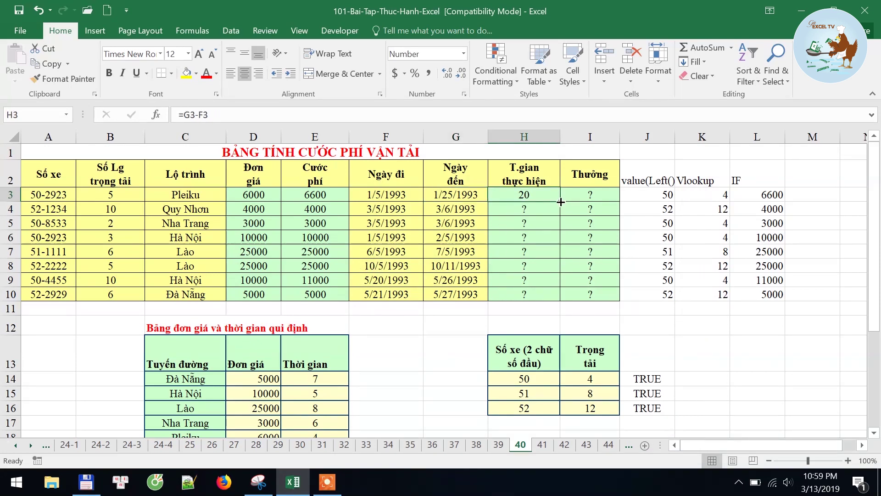
# Copy the duration formula down H3:H10, giving 20, 1, 1, 31, 30, 6, 6 and 6 days.
pyautogui.doubleClick(554, 201)
pyautogui.moveTo(544, 199); pyautogui.dragTo(529, 295)
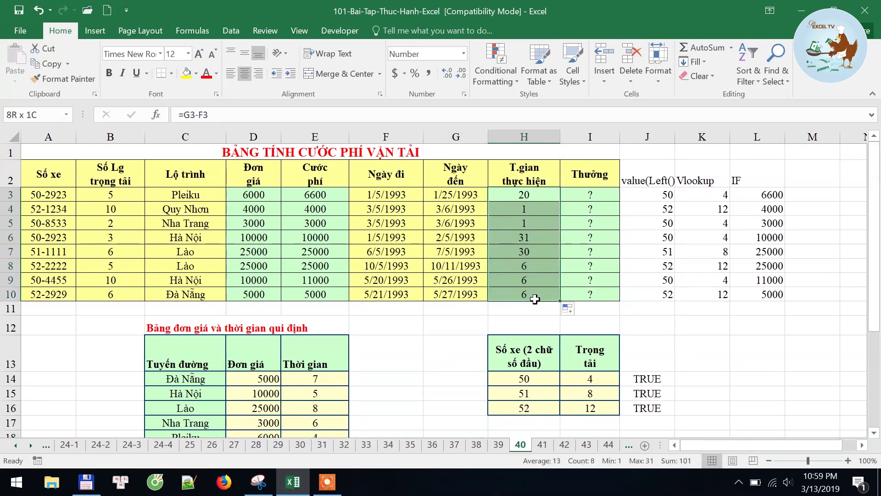
pyautogui.click(530, 296)
# Review requirement 4 on the bonus and the route lookup table, then select M2 for a helper column.
pyautogui.scroll(-4, 60, 380)
pyautogui.click(48, 362)
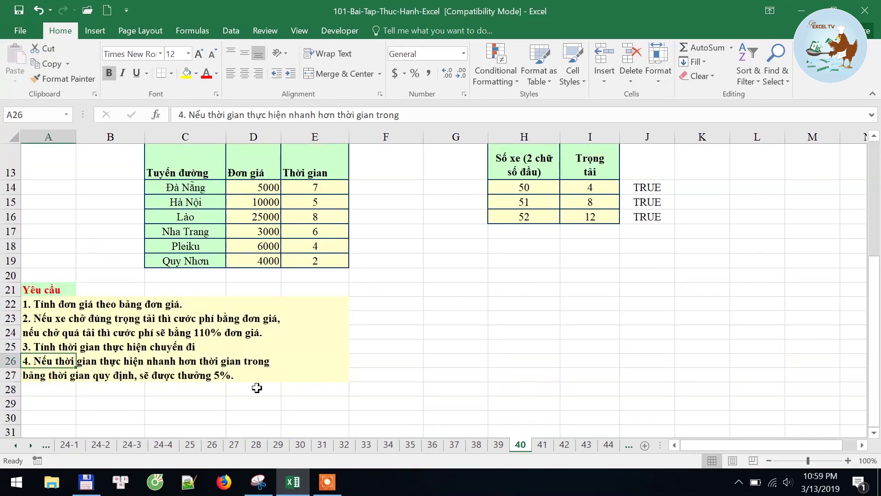
pyautogui.click(35, 375)
pyautogui.scroll(3, 197, 406)
pyautogui.scroll(1, 198, 406)
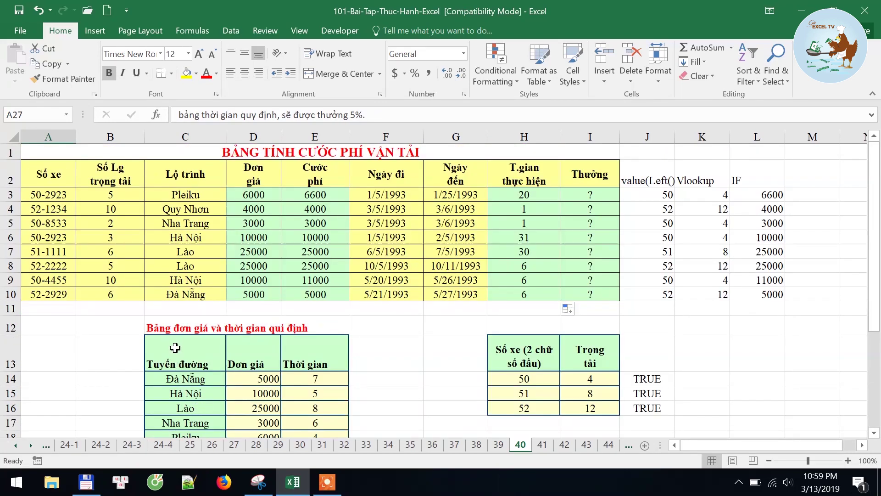
pyautogui.moveTo(175, 347); pyautogui.dragTo(303, 404)
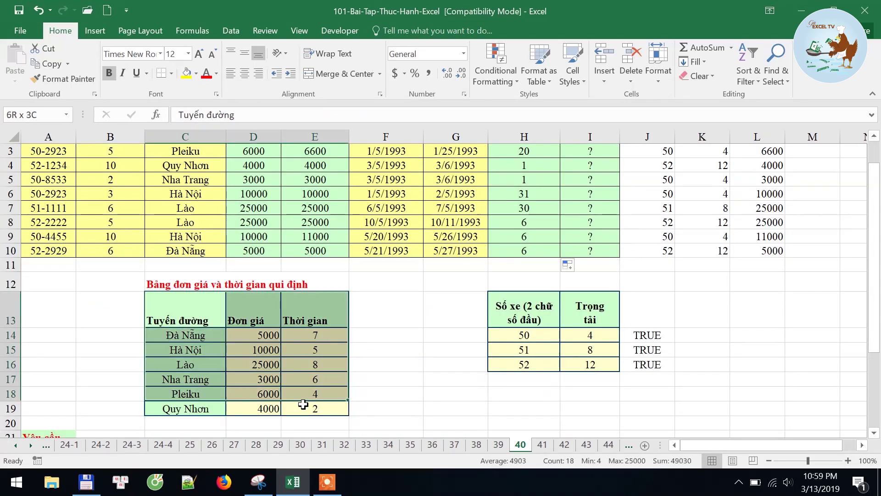
pyautogui.click(304, 406)
pyautogui.scroll(1, 755, 286)
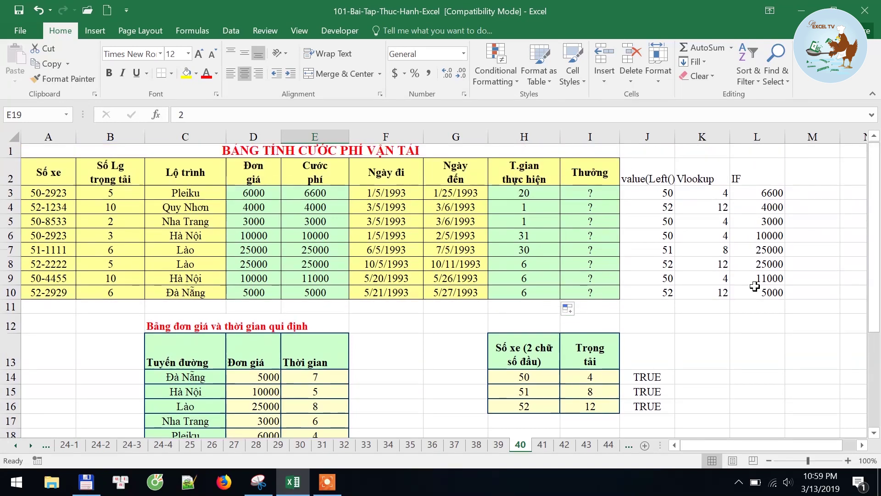
pyautogui.click(813, 177)
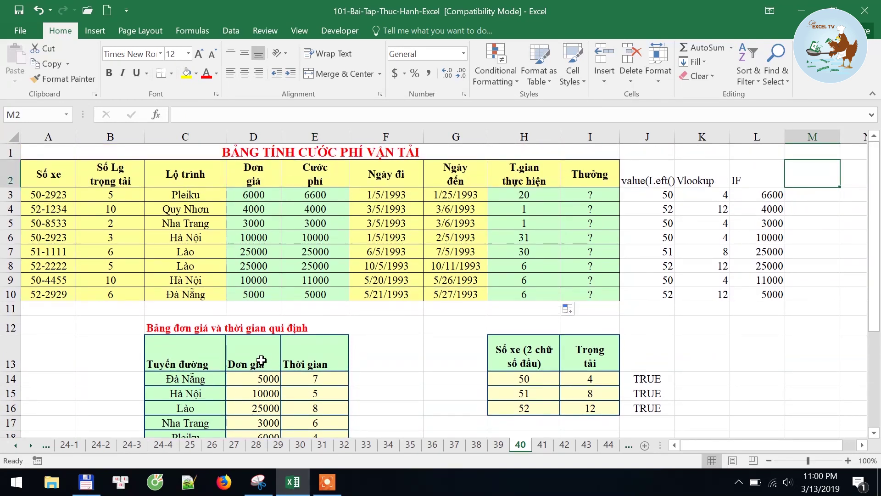
pyautogui.click(253, 194)
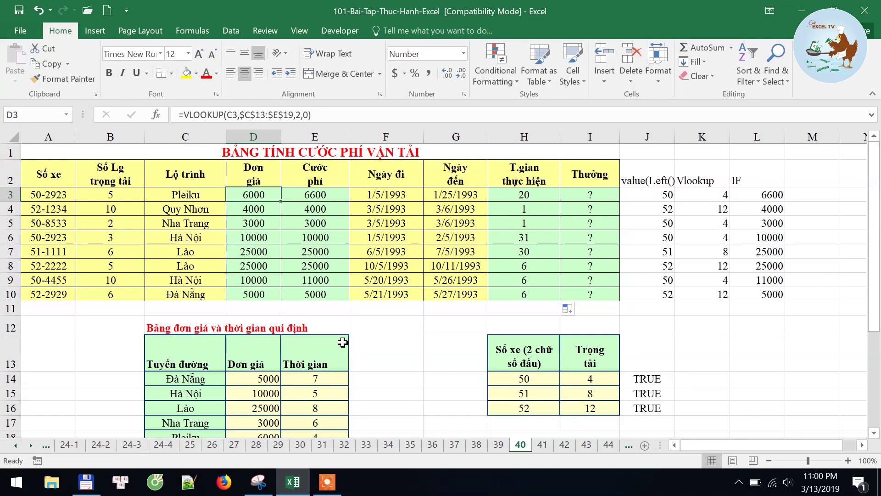
pyautogui.click(809, 174)
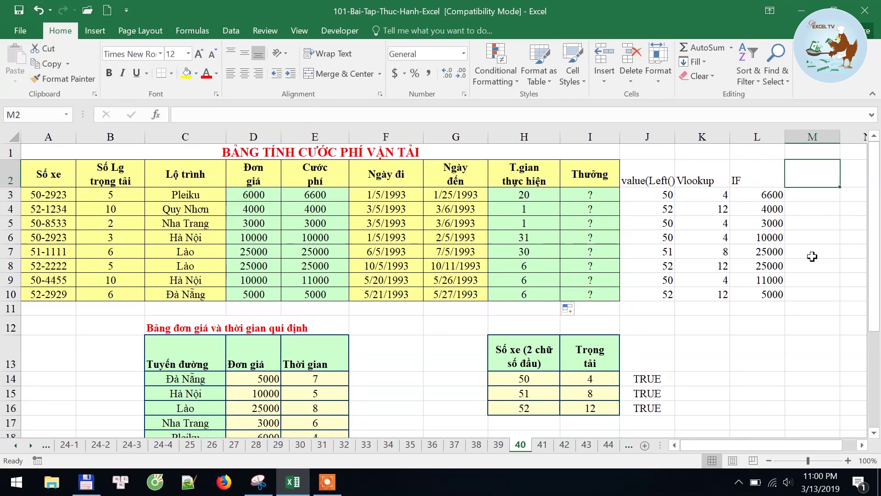
# Head helper column M with 'Thoi gian quy dinh'.
pyautogui.write('Thowif')
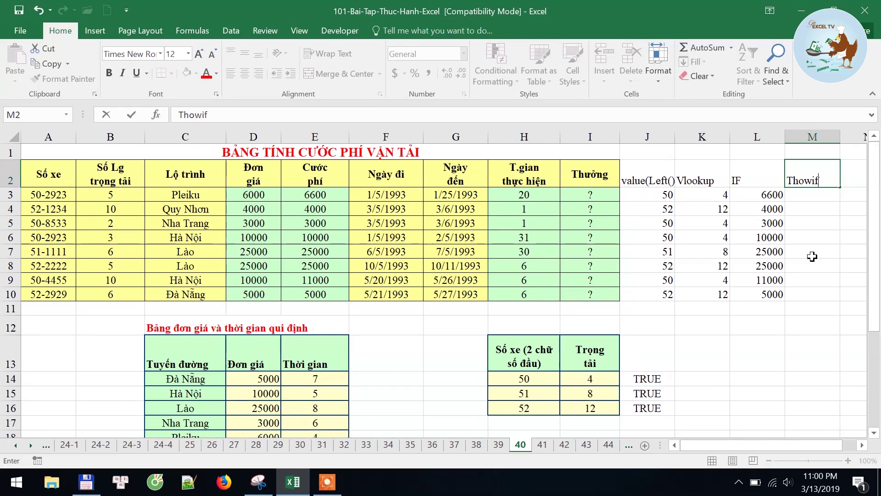
pyautogui.press('BackSpace')
pyautogui.press('BackSpace')
pyautogui.press('BackSpace')
pyautogui.write('gian quy dinh')
pyautogui.press('Return')
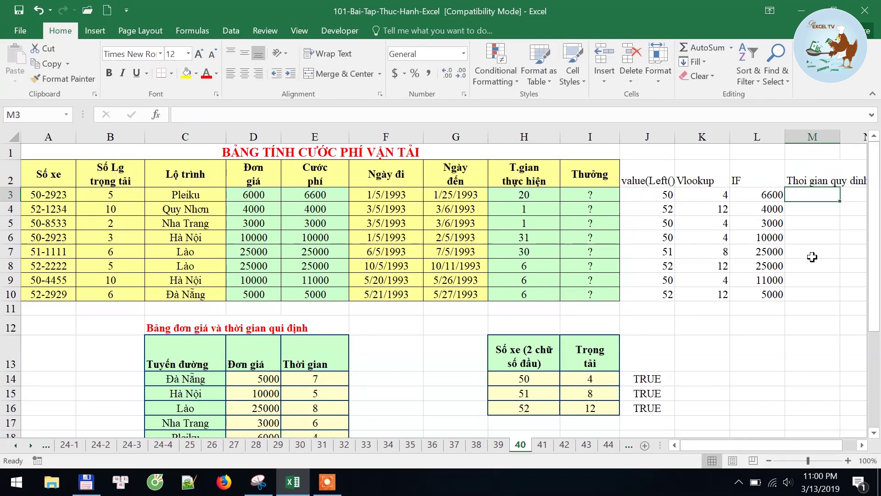
# Enter =VLOOKUP(C3,$C$13:$E$19,3,0) in M3 to look up the route's allowed time.
pyautogui.write('=vl')
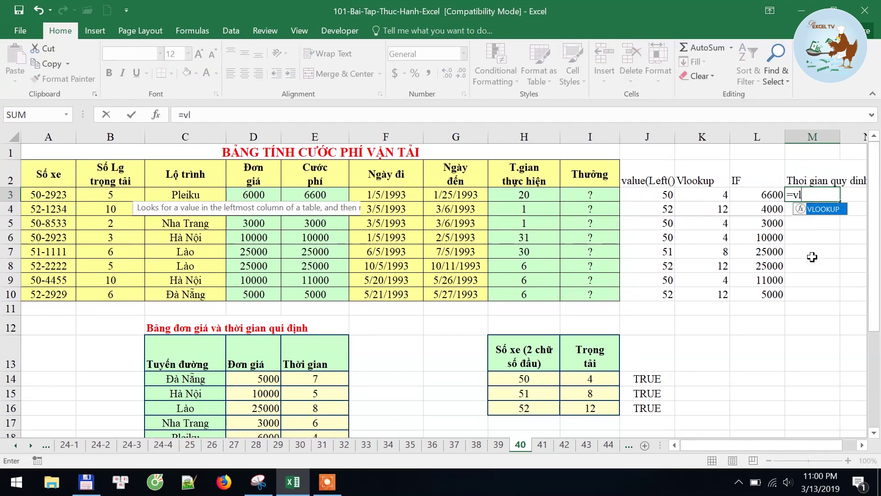
pyautogui.press('Tab')
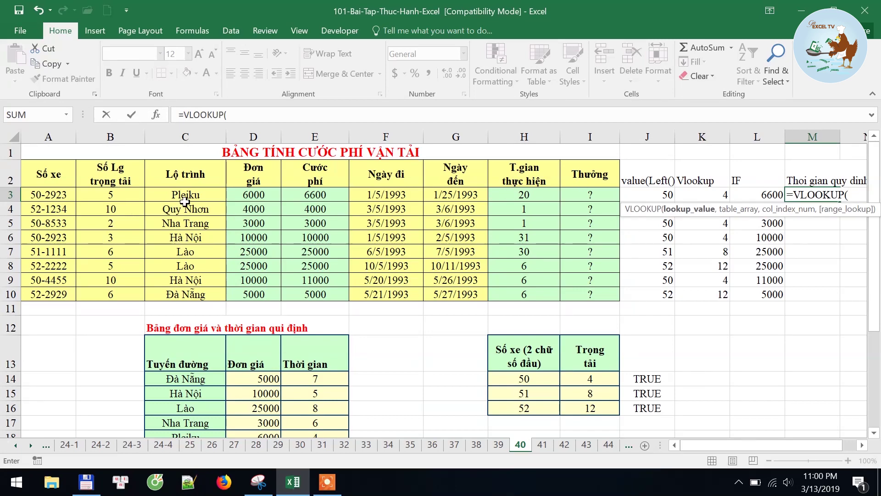
pyautogui.click(187, 196)
pyautogui.write(',')
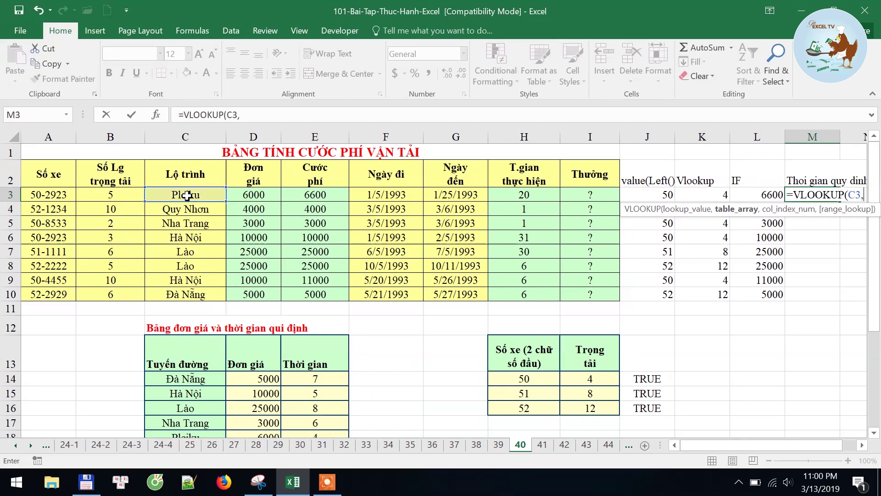
pyautogui.moveTo(174, 354); pyautogui.dragTo(308, 406)
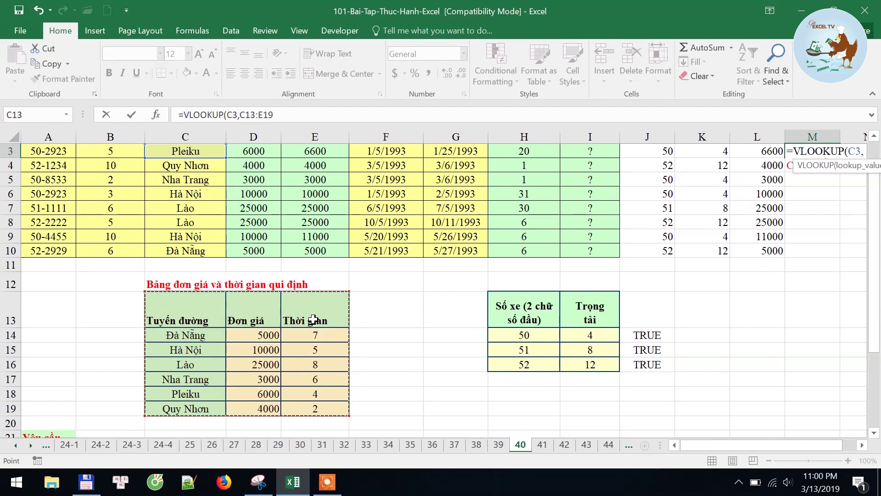
pyautogui.press('F4')
pyautogui.write('$E$19,')
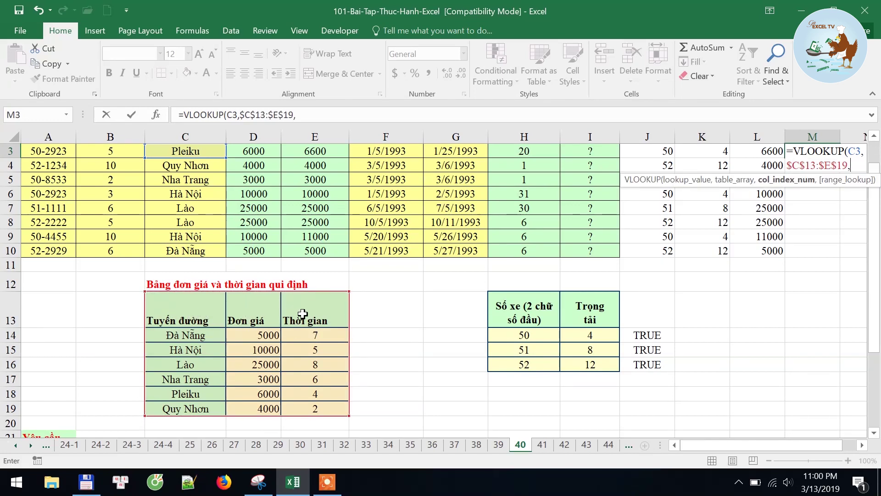
pyautogui.write('3,')
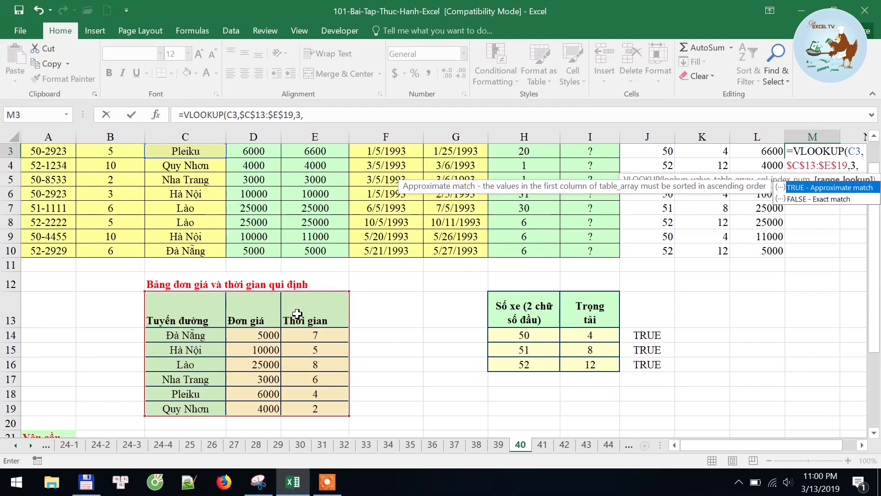
pyautogui.write('0)')
pyautogui.press('Return')
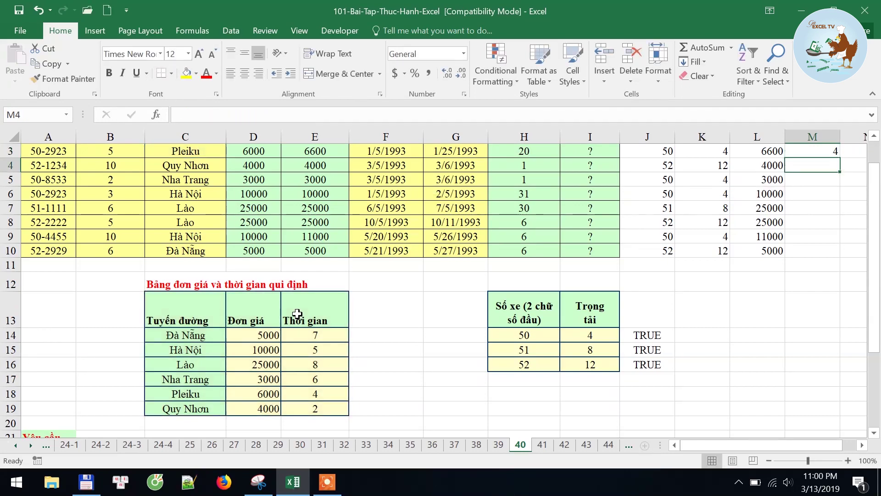
pyautogui.press('Up')
pyautogui.scroll(1, 700, 240)
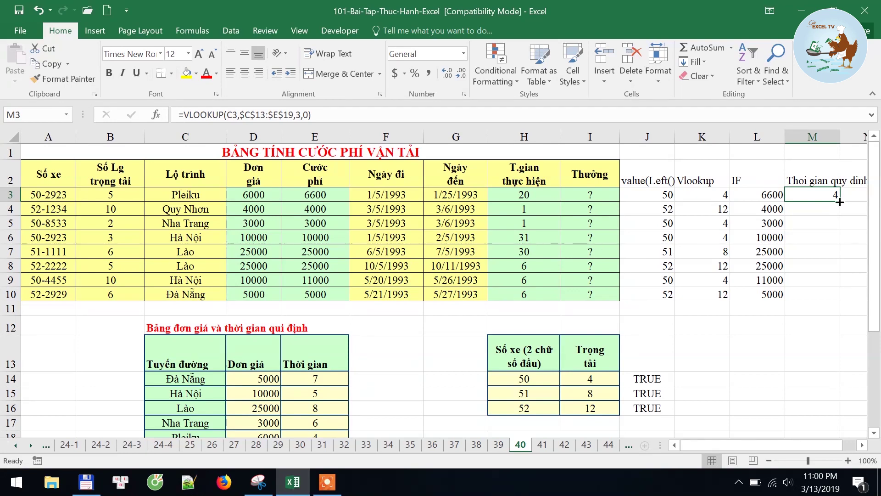
# Fill the M3 lookup down to M10 (4, 2, 6, 5, 8, 8, 5, 7) and compare with column H.
pyautogui.doubleClick(839, 201)
pyautogui.click(821, 194)
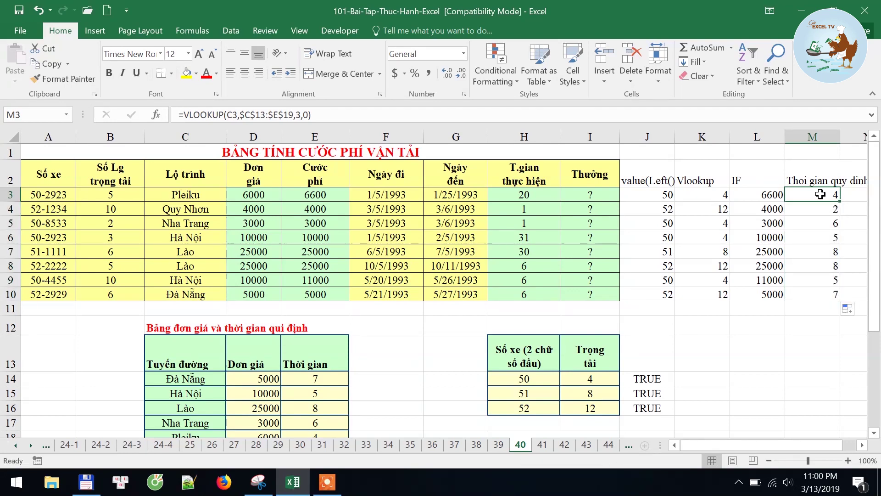
pyautogui.click(533, 193)
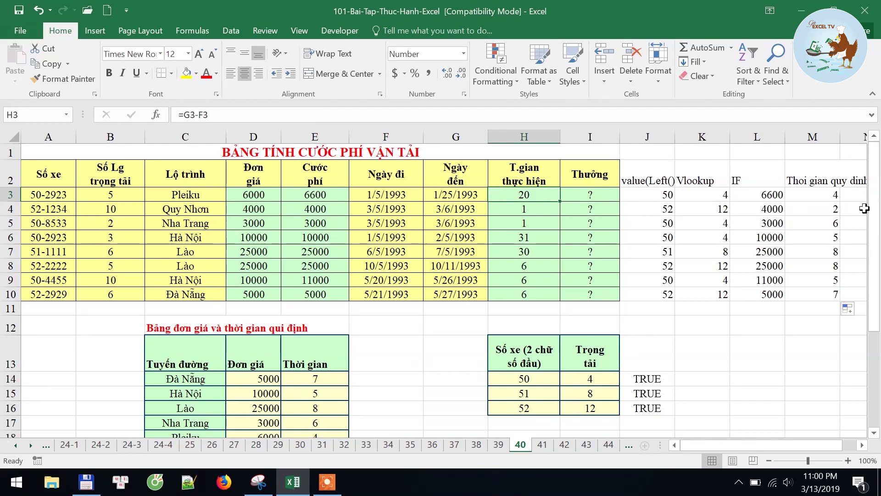
pyautogui.click(822, 195)
pyautogui.click(532, 194)
pyautogui.moveTo(812, 194); pyautogui.dragTo(835, 294)
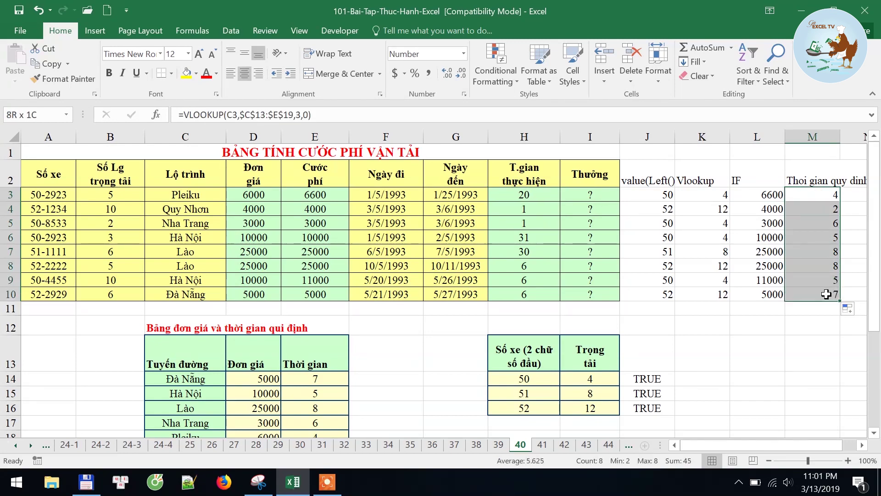
pyautogui.scroll(-5, 199, 313)
pyautogui.scroll(3, 247, 338)
pyautogui.scroll(1, 246, 339)
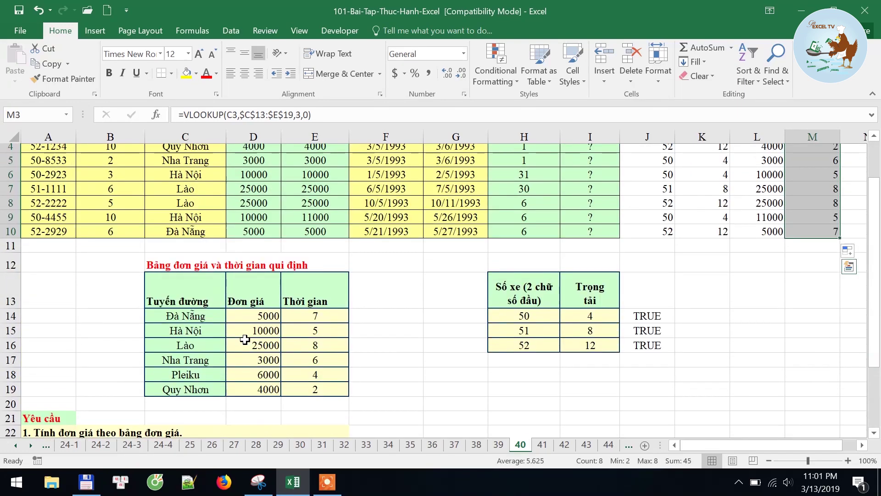
pyautogui.scroll(1, 243, 340)
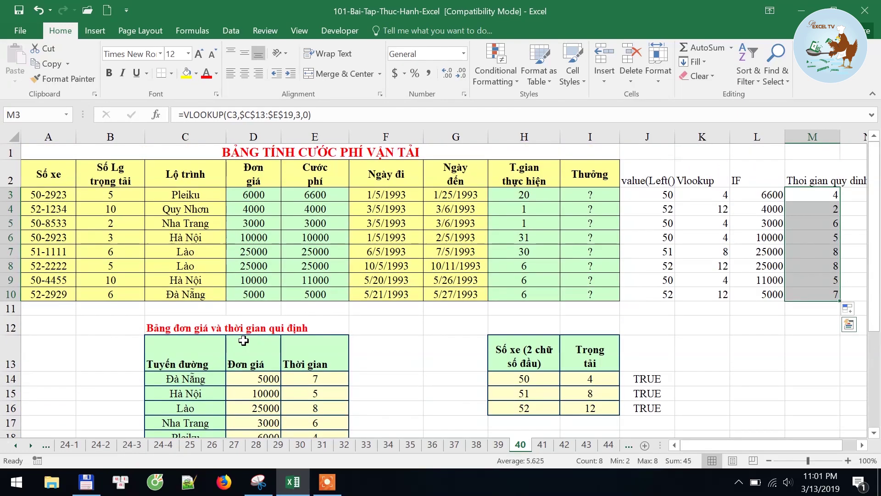
# Add the heading IF to helper column cell N2.
pyautogui.click(577, 195)
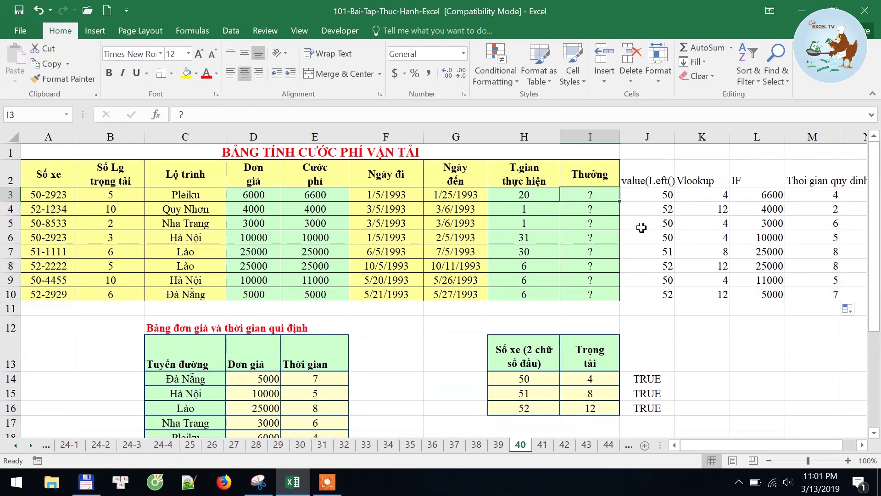
pyautogui.click(855, 175)
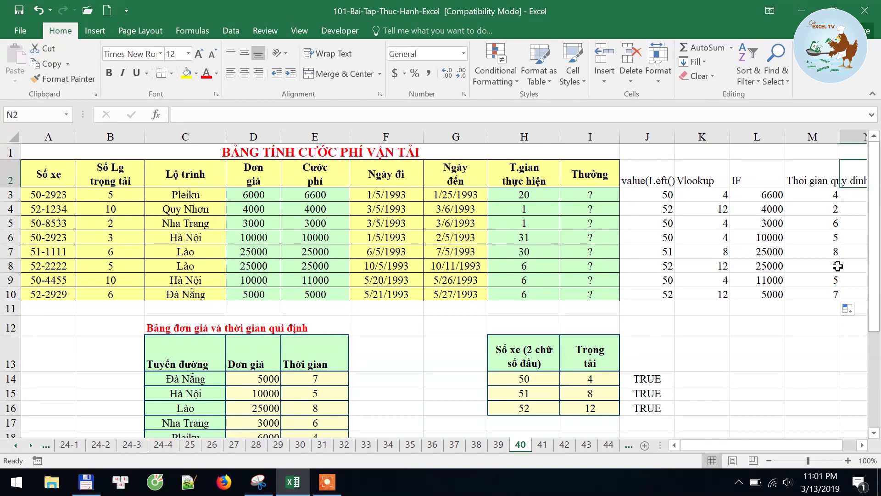
pyautogui.write('IF')
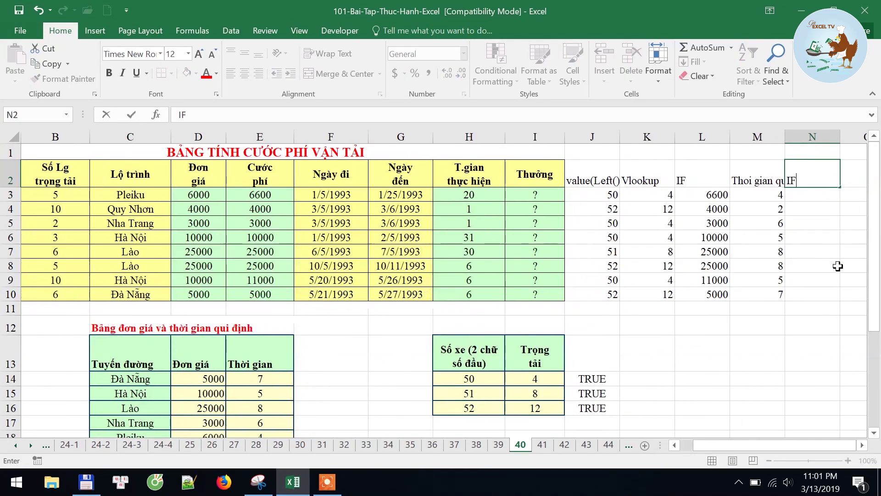
pyautogui.press('Return')
# Enter =IF(H3<M3,5%*E3,0) in N3 for a 5% freight bonus; it returns 0.
pyautogui.write('=IF')
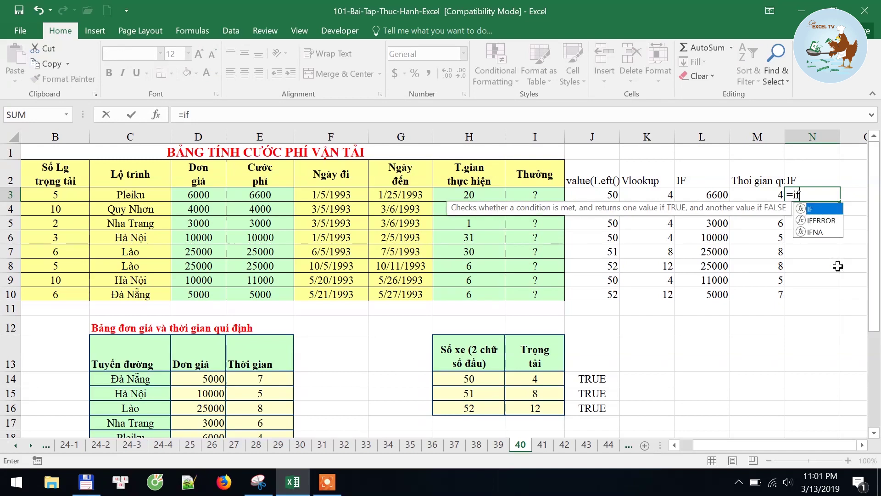
pyautogui.write('(')
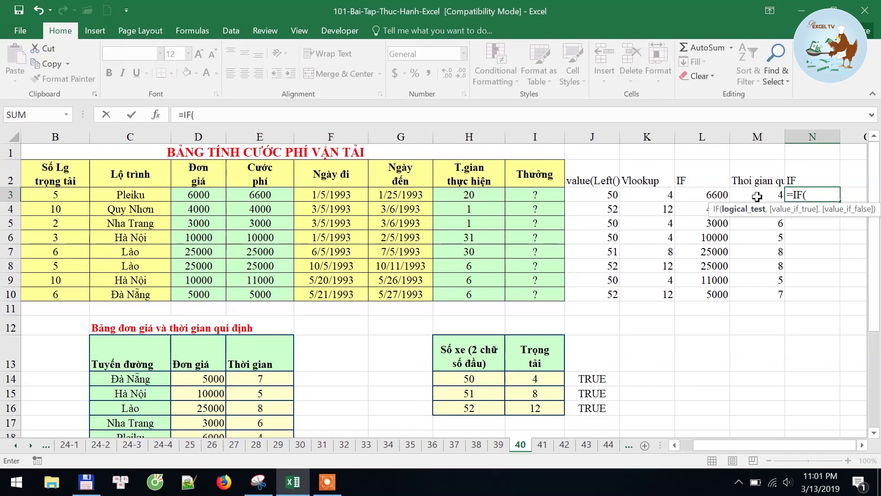
pyautogui.click(757, 196)
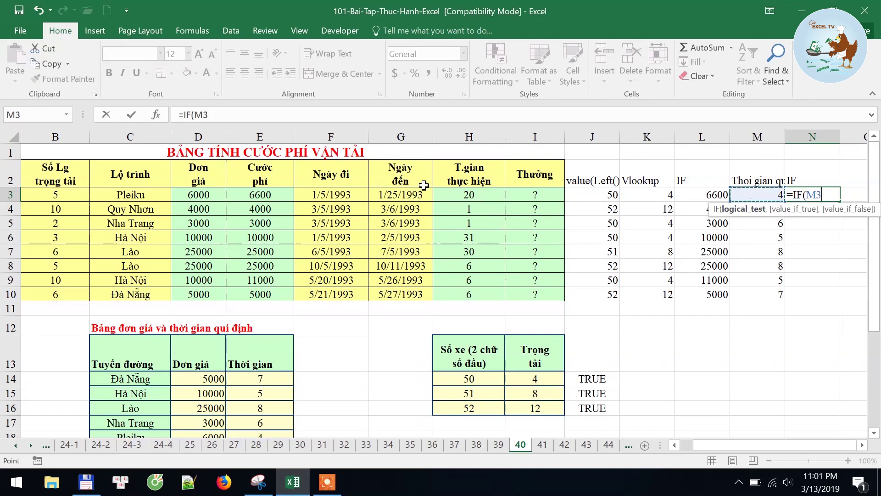
pyautogui.click(478, 196)
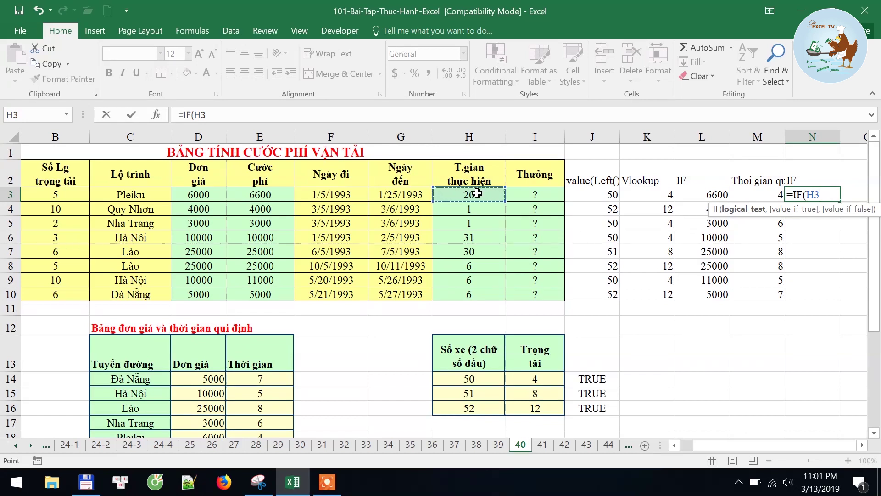
pyautogui.write('<')
pyautogui.click(748, 192)
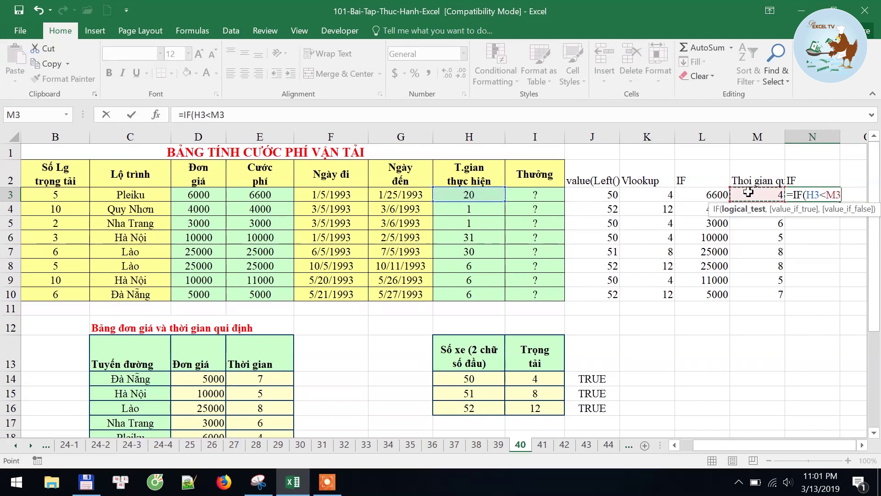
pyautogui.write(',5%')
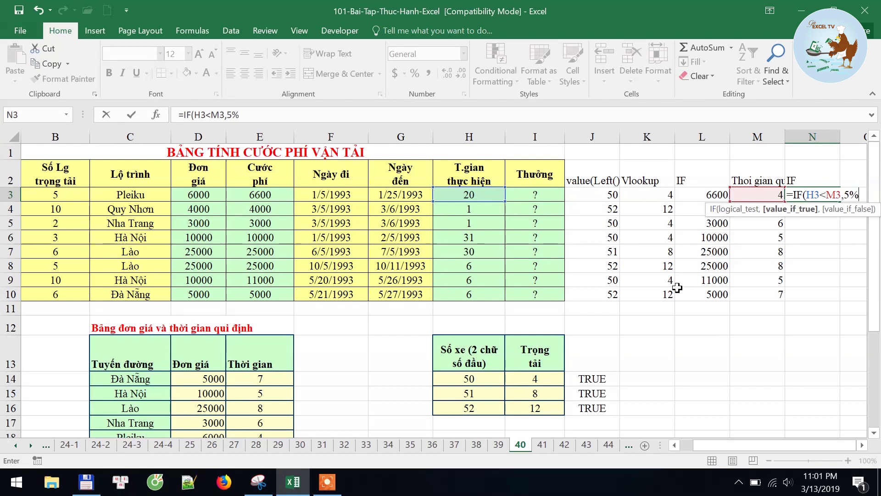
pyautogui.write('*')
pyautogui.click(254, 193)
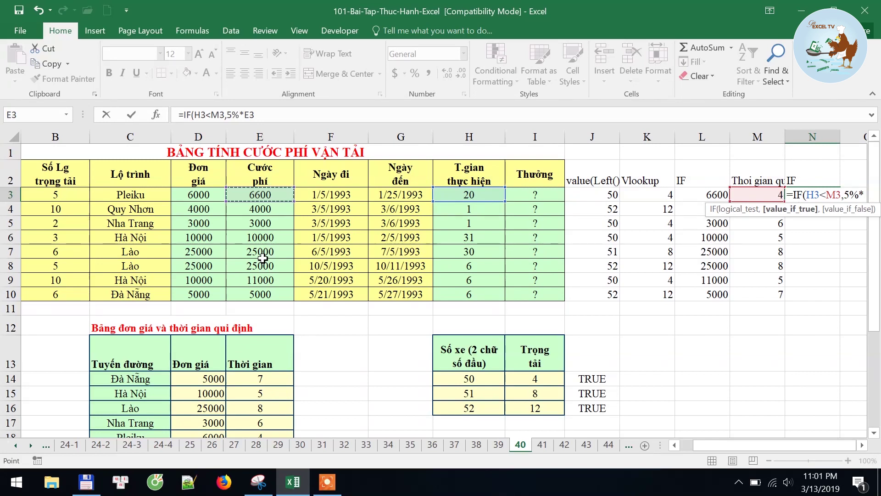
pyautogui.write(',0')
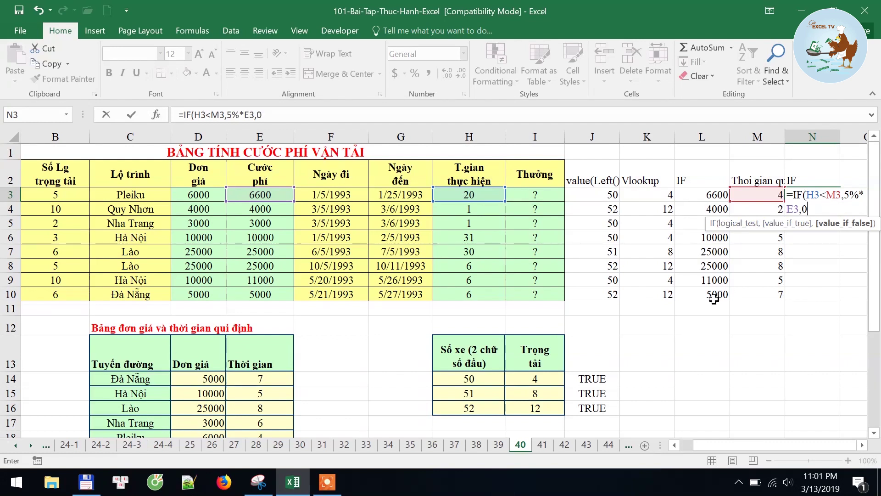
pyautogui.press('Return')
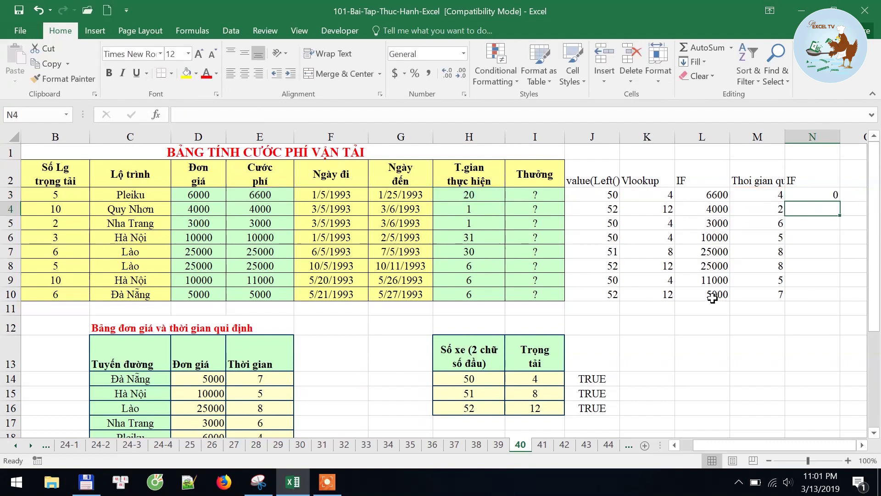
pyautogui.press('Up')
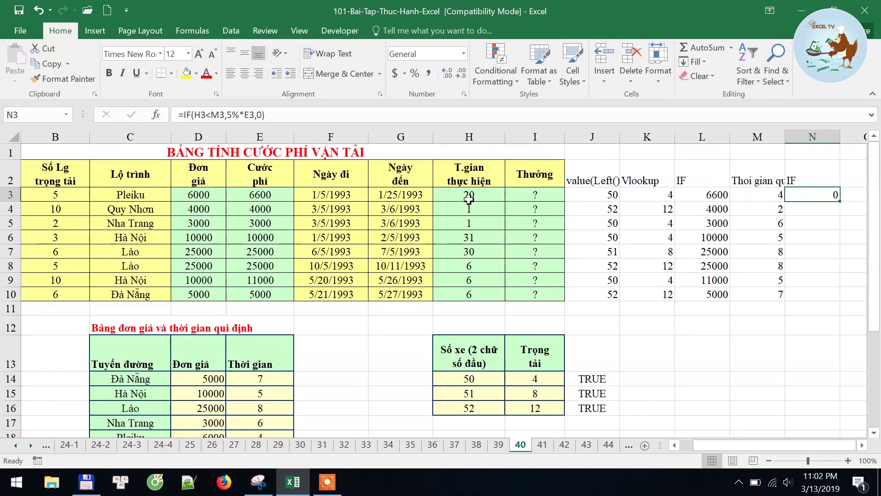
# Check the H3 delivery time and M3 allowed time feeding the N3 bonus.
pyautogui.click(469, 198)
pyautogui.click(755, 194)
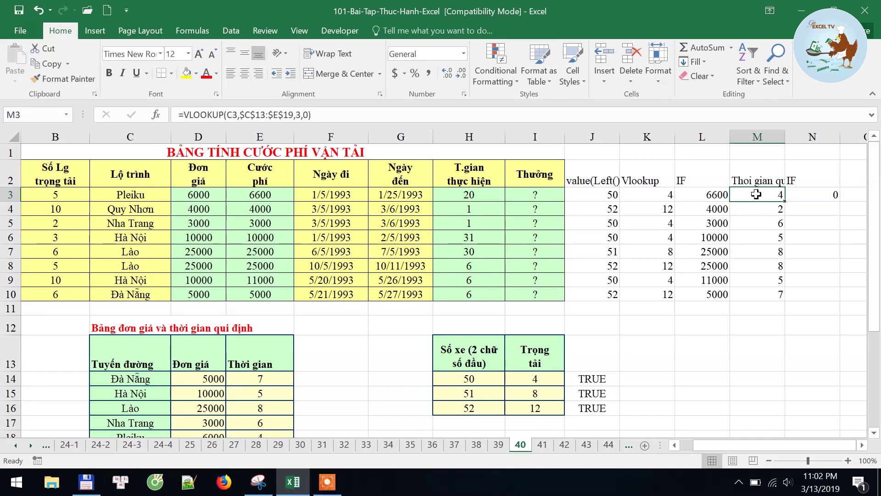
pyautogui.click(826, 195)
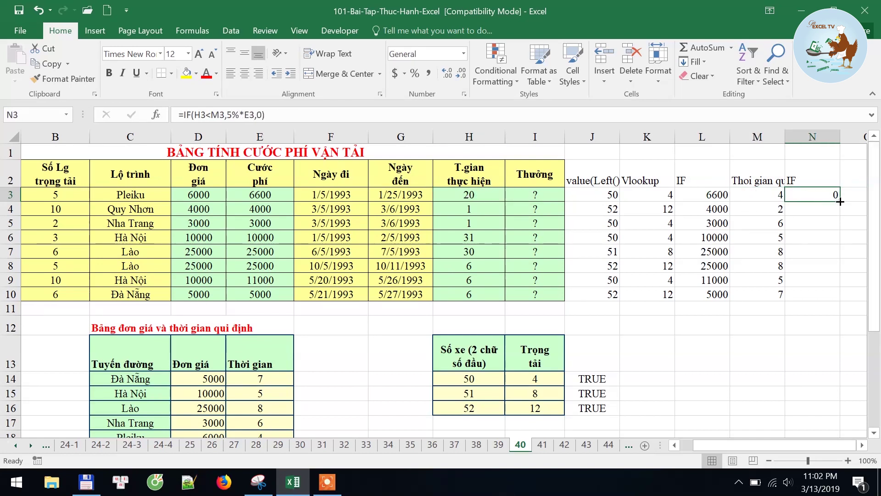
# Fill the N3 bonus formula down to N10 and spot-check rows 4 and 9.
pyautogui.doubleClick(840, 201)
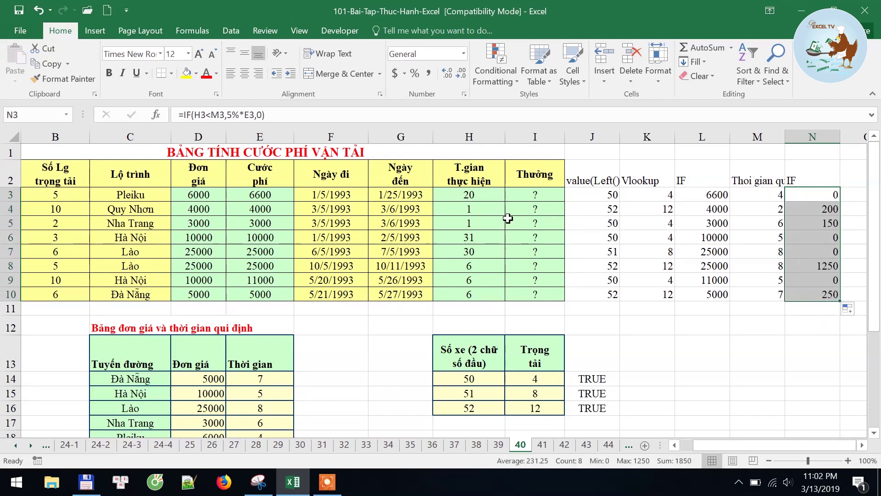
pyautogui.click(473, 211)
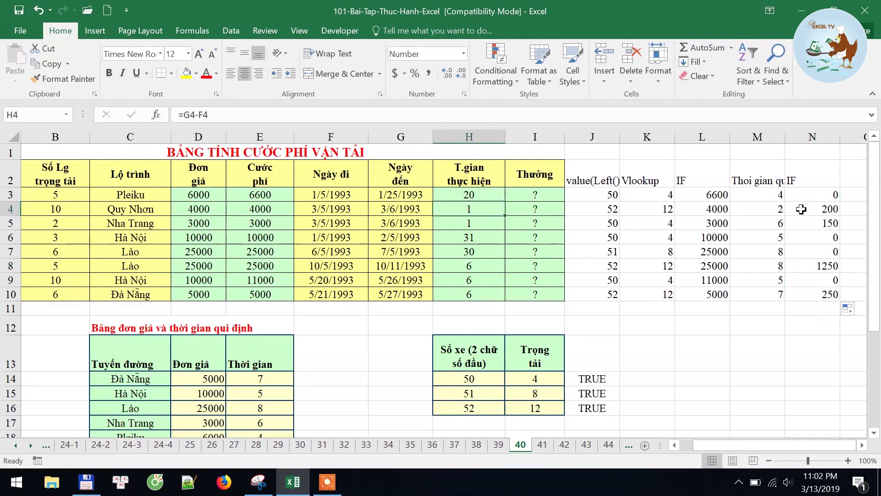
pyautogui.click(780, 208)
pyautogui.click(819, 209)
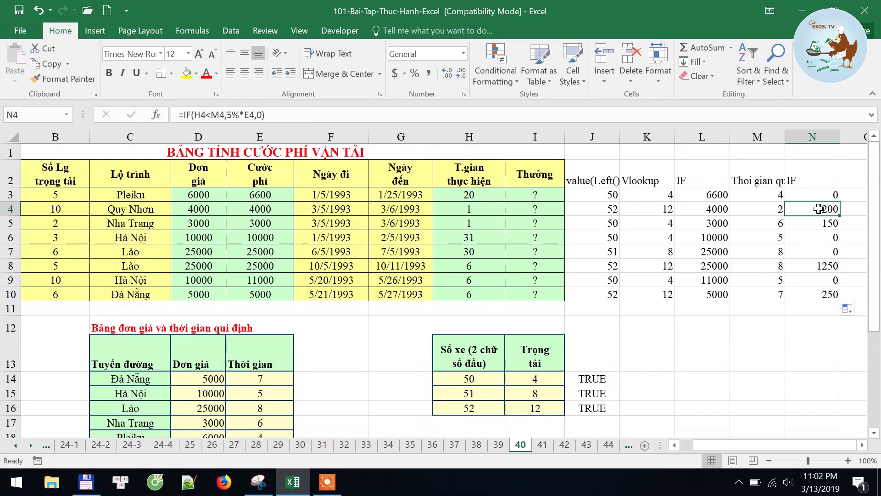
pyautogui.click(260, 205)
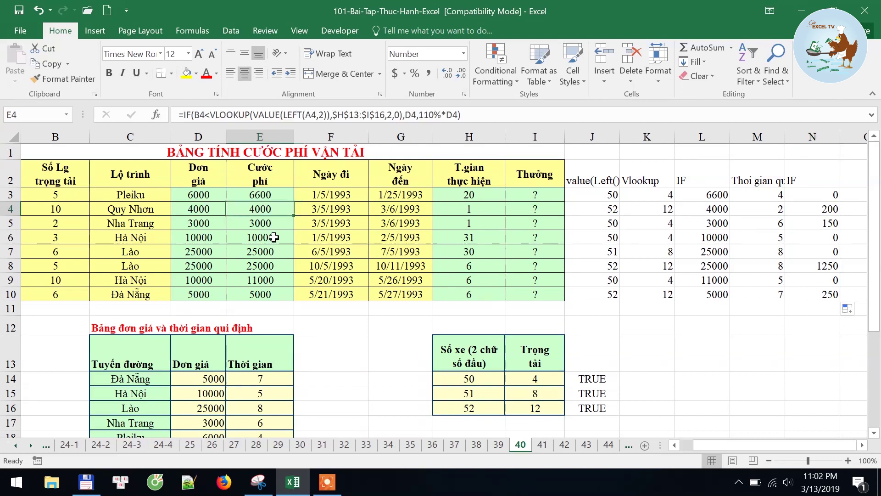
pyautogui.click(823, 207)
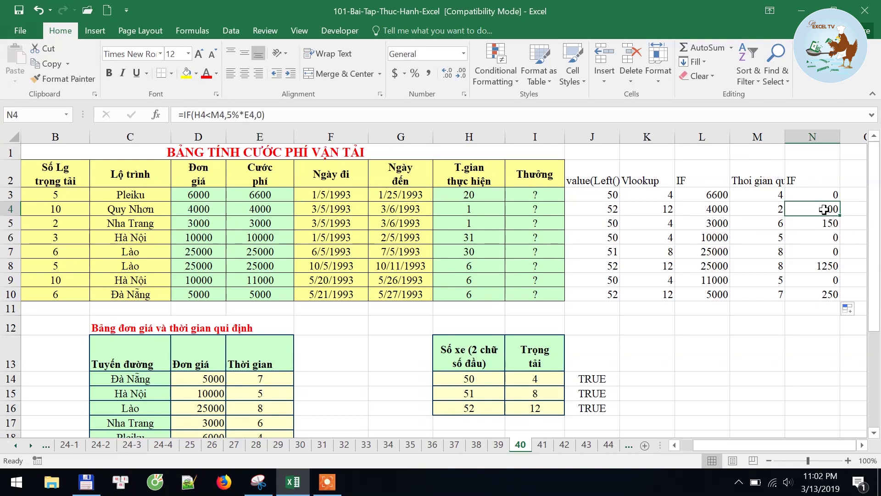
pyautogui.click(823, 223)
pyautogui.click(821, 278)
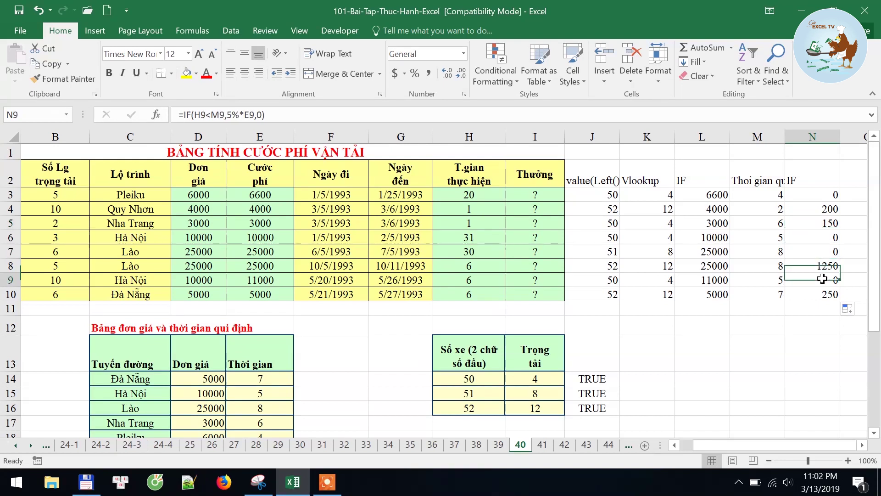
pyautogui.click(819, 306)
pyautogui.click(823, 196)
# Start an IF formula in the Thưởng cell I3.
pyautogui.click(761, 184)
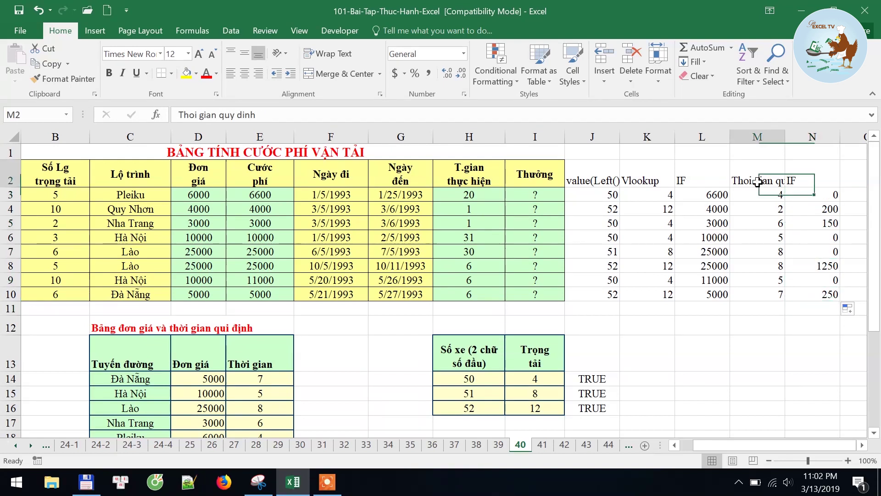
pyautogui.click(812, 195)
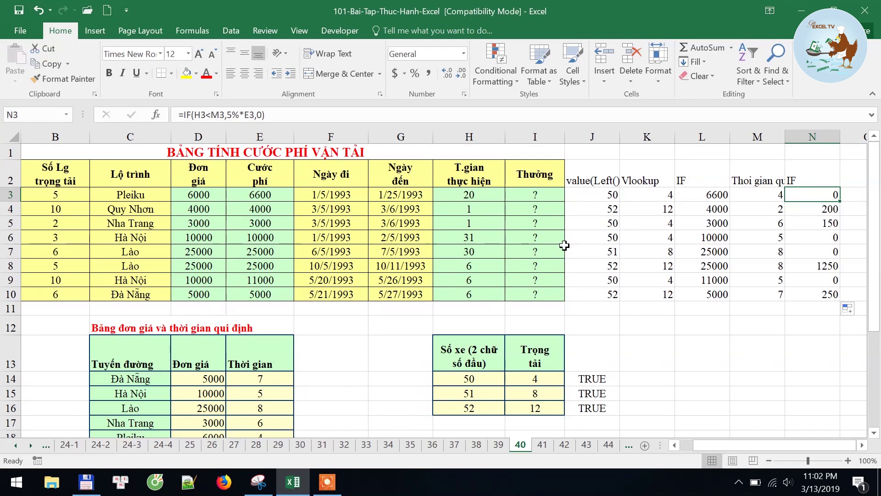
pyautogui.press('Left')
pyautogui.press('Left')
pyautogui.press('Left')
pyautogui.write('=if')
pyautogui.press('Tab')
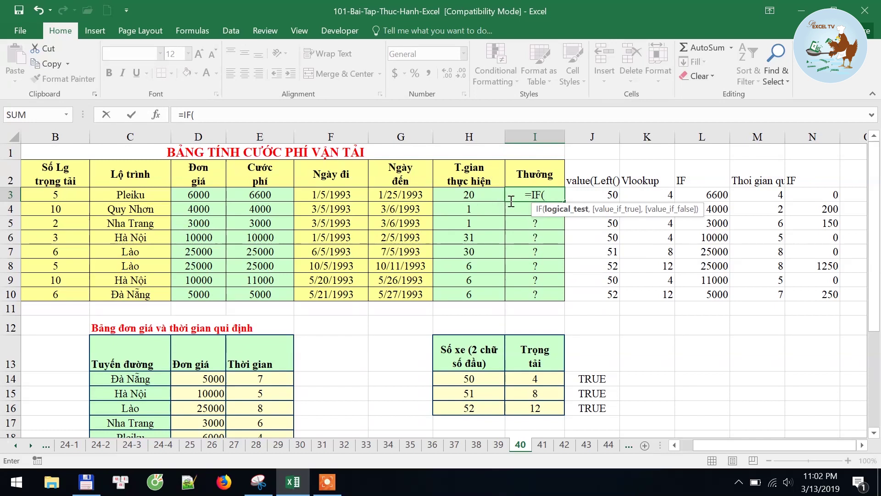
# Build I3's condition H3<VLOOKUP(C3,$C$13:$E$19,3,0) with an absolute lookup range.
pyautogui.click(469, 192)
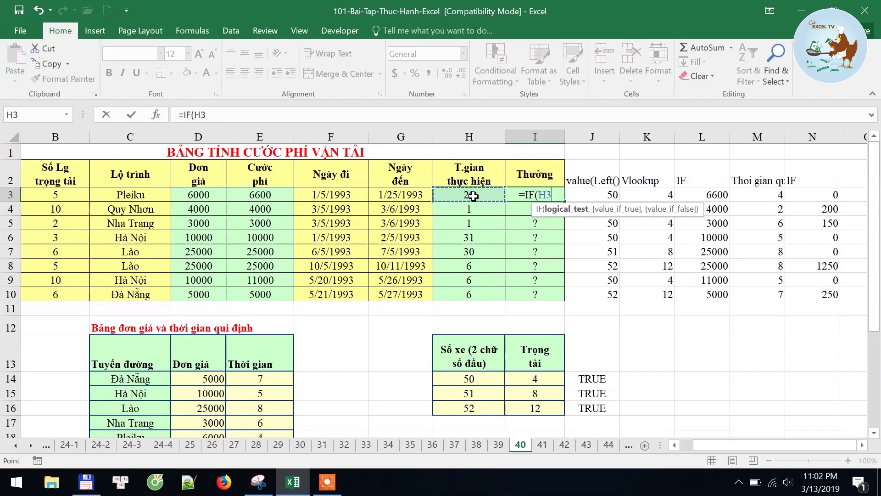
pyautogui.write('<vl')
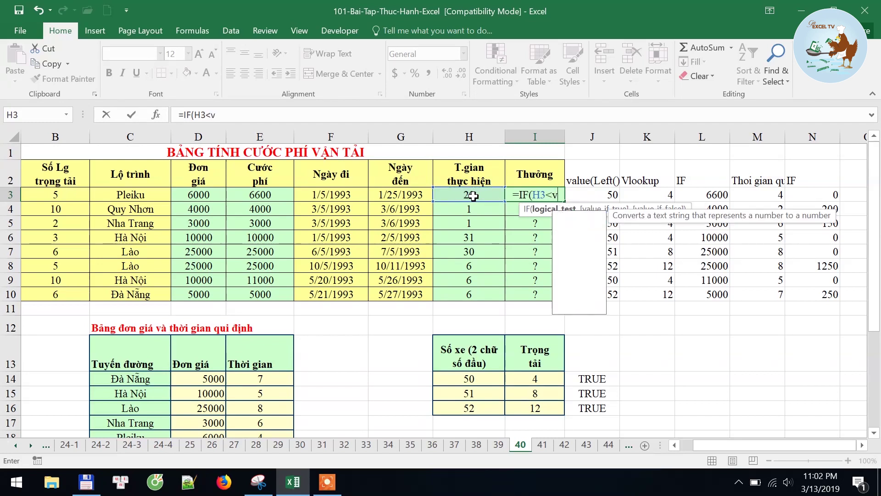
pyautogui.press('Tab')
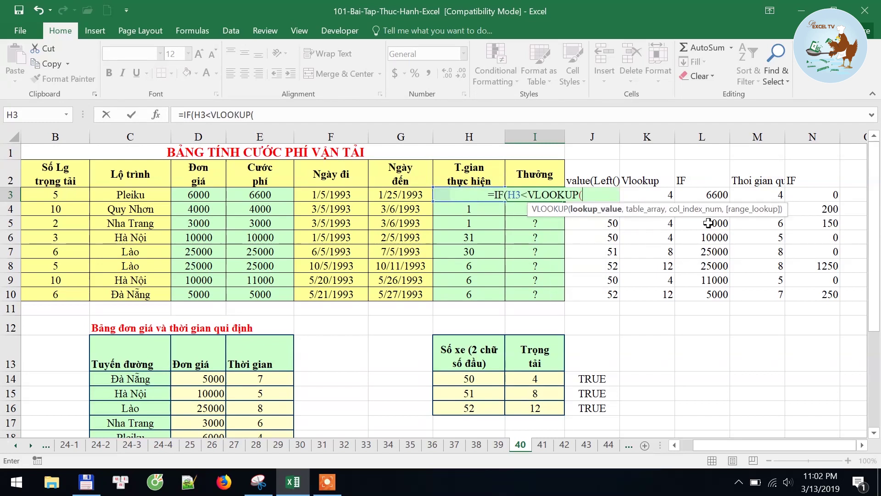
pyautogui.click(137, 196)
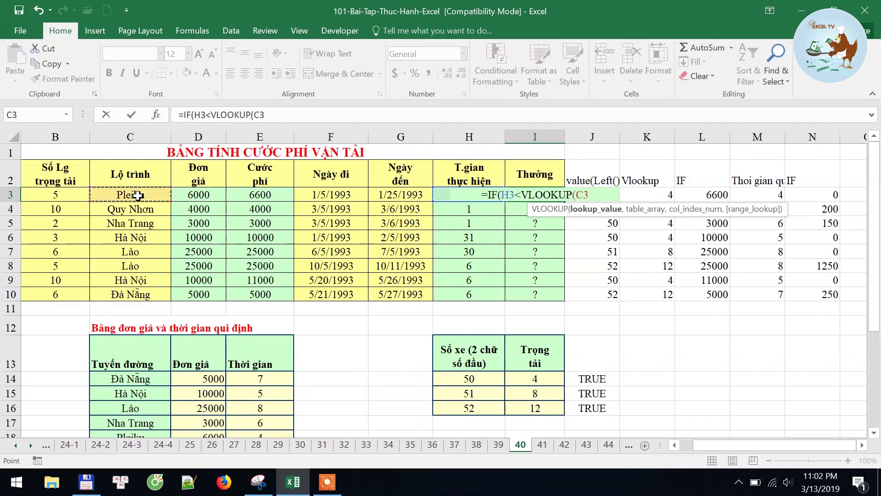
pyautogui.write(',')
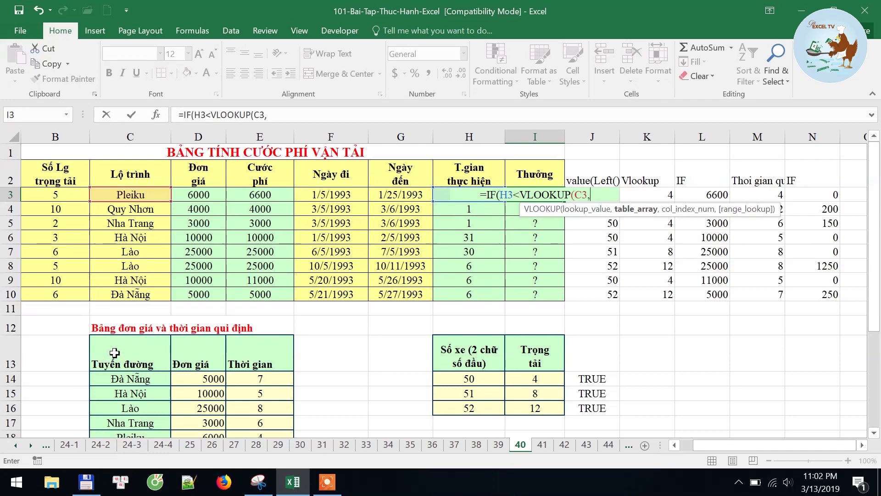
pyautogui.moveTo(113, 355)
pyautogui.mouseDown()
pyautogui.moveTo(250, 455)
pyautogui.moveTo(255, 402)
pyautogui.mouseUp()
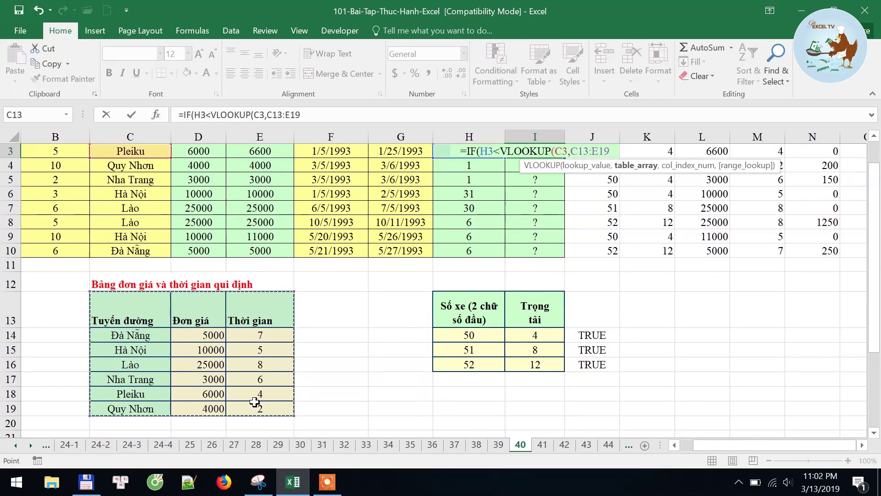
pyautogui.press('F4')
pyautogui.write('$E$19,')
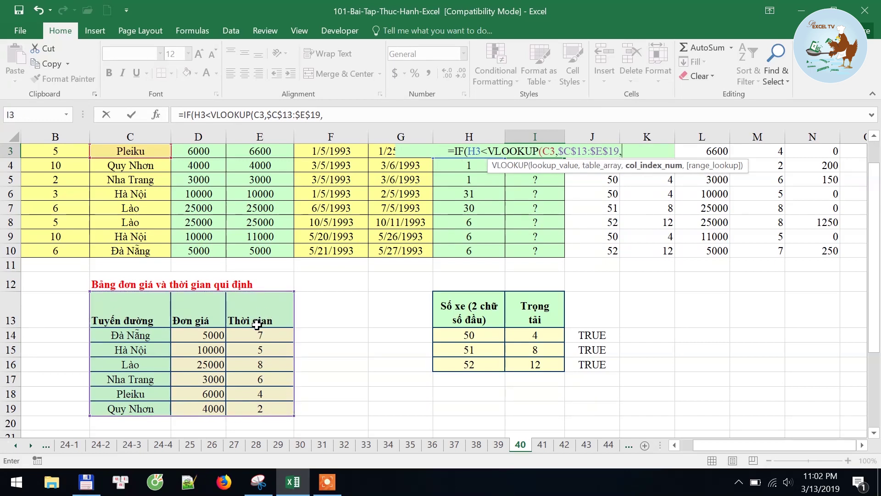
pyautogui.write('3,')
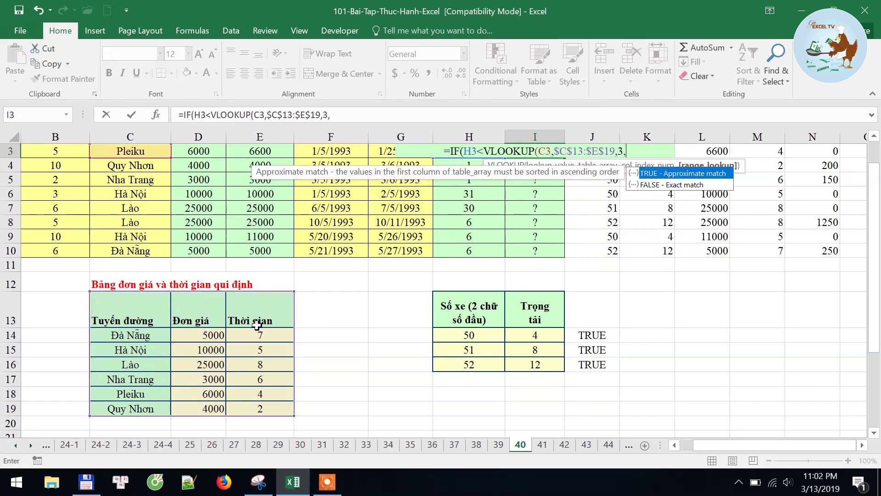
pyautogui.write('0)')
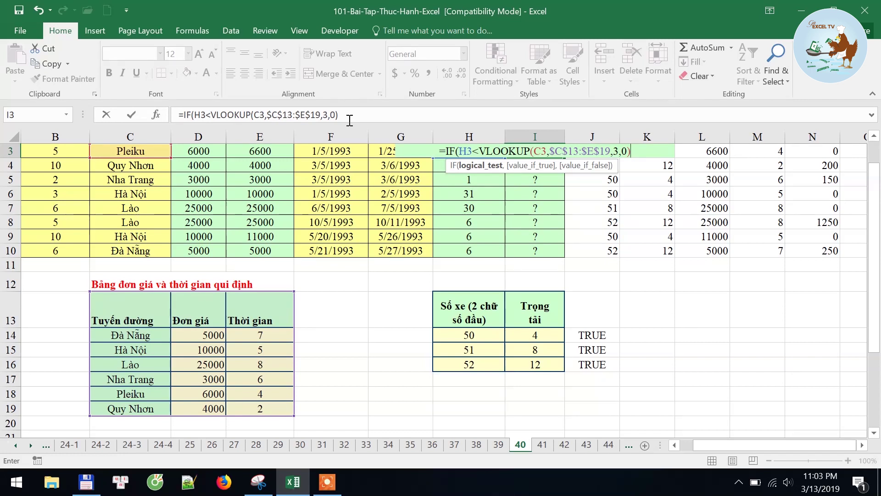
pyautogui.write(',')
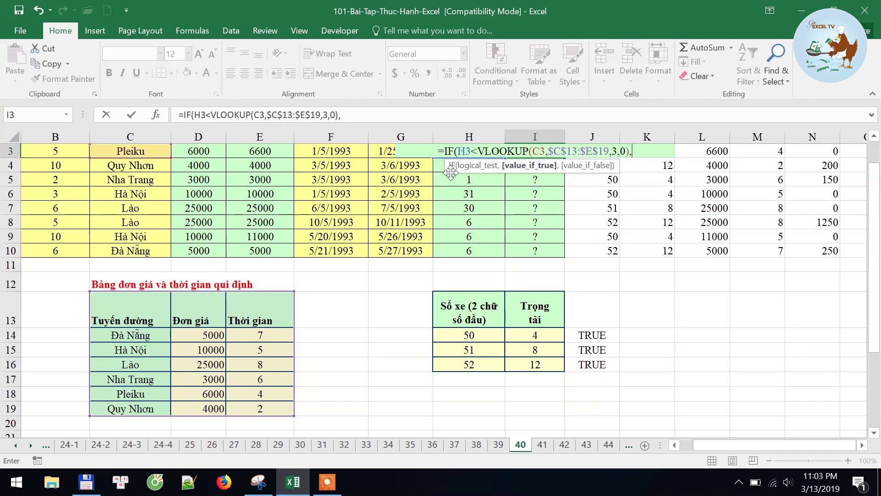
# Finish I3 to return 5%*E3 when true, else 0, showing 0.
pyautogui.scroll(1, 536, 198)
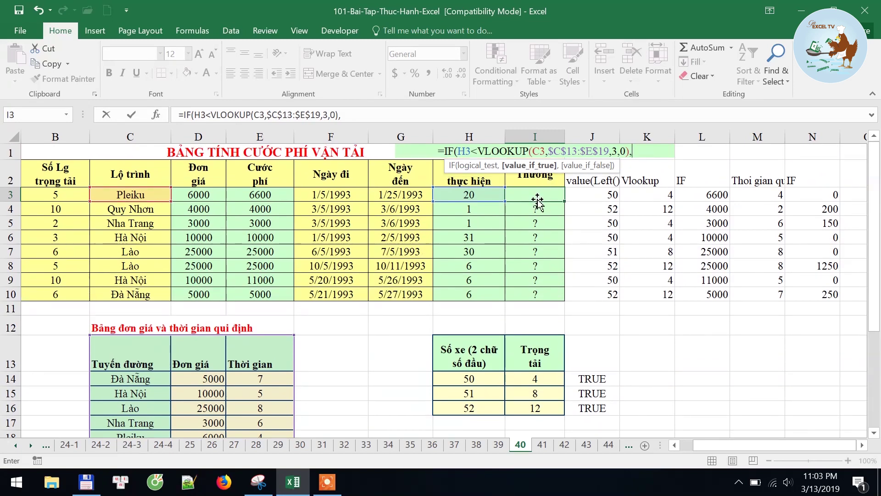
pyautogui.write('5')
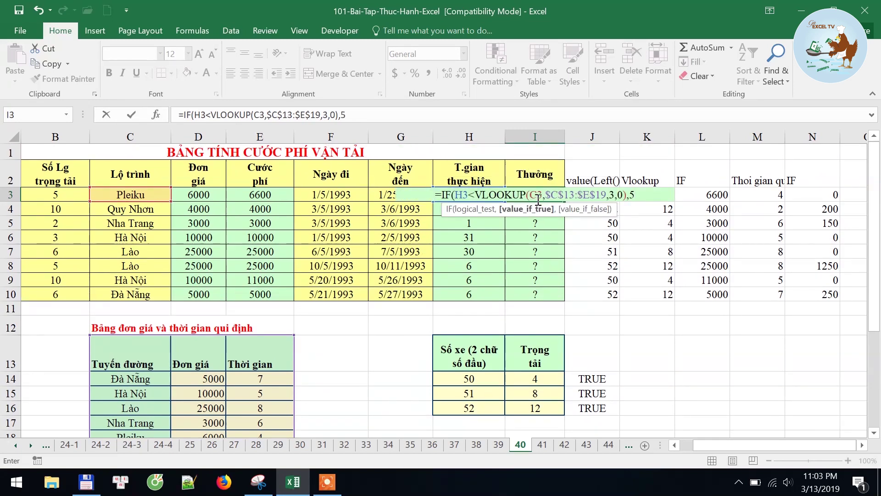
pyautogui.write('%*')
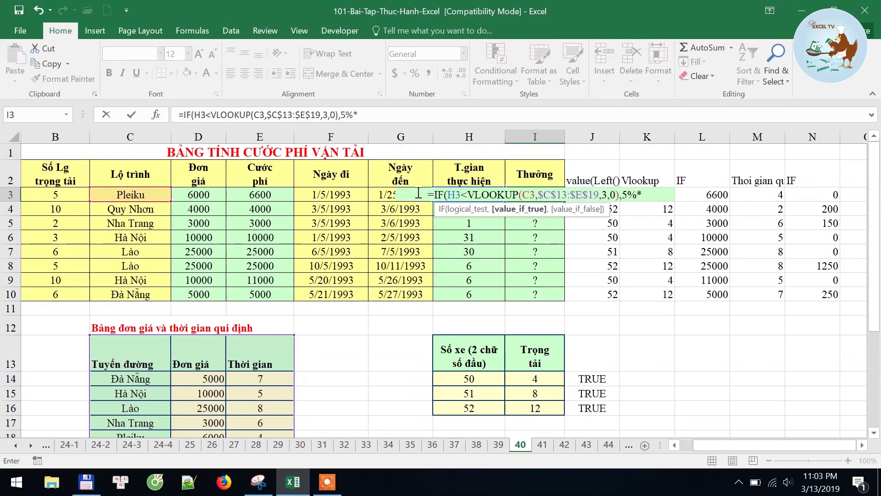
pyautogui.click(259, 194)
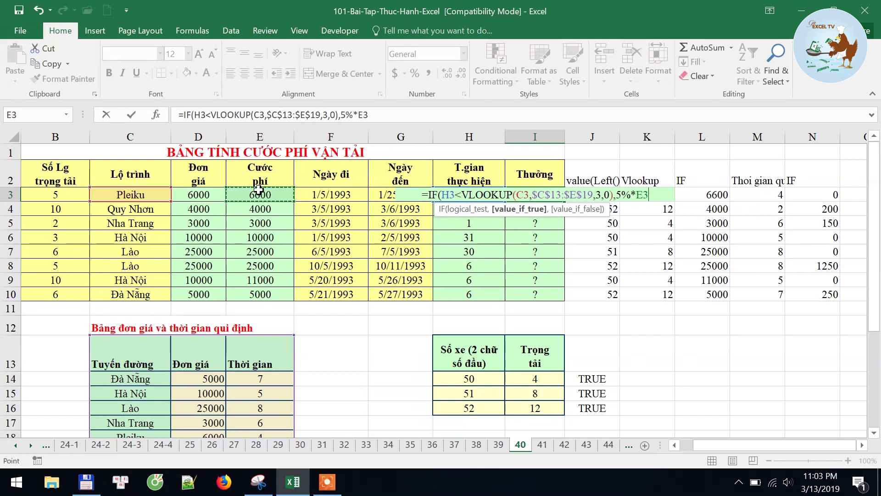
pyautogui.write(',0')
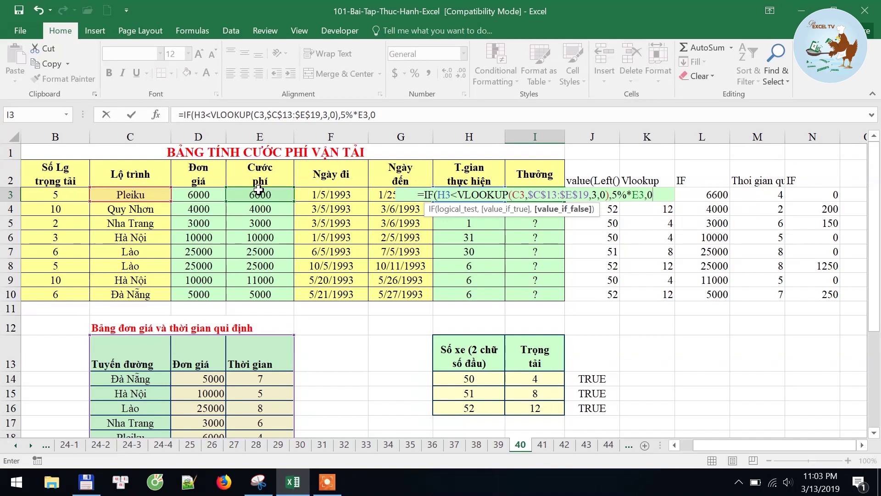
pyautogui.write(')')
pyautogui.press('Return')
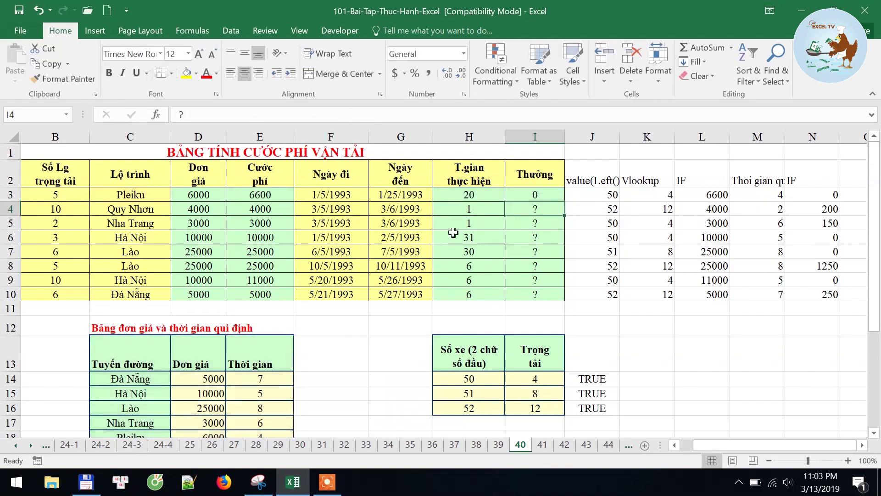
# Copy the Thưởng bonus formula from I3 down through I10.
pyautogui.click(519, 196)
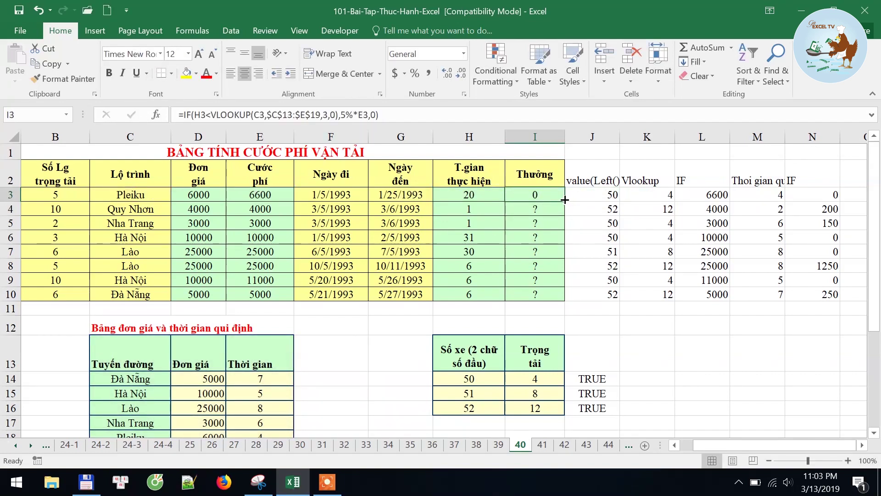
pyautogui.doubleClick(564, 200)
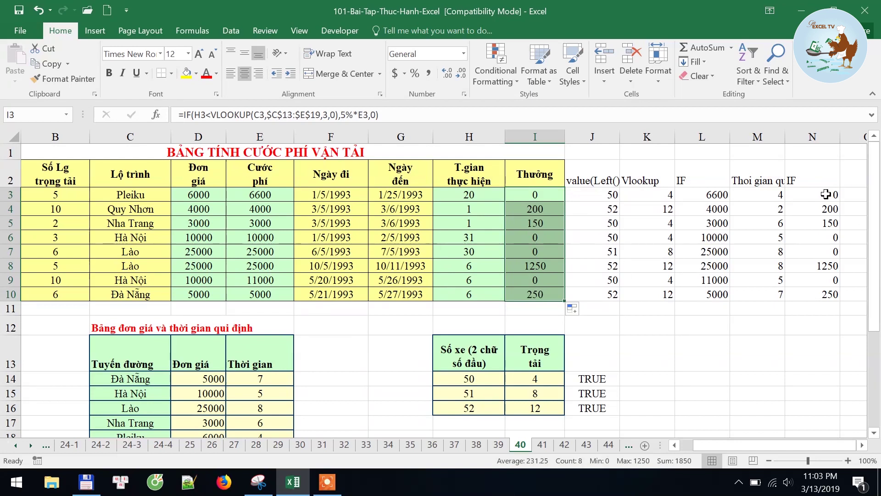
pyautogui.moveTo(825, 195); pyautogui.dragTo(824, 294)
# Check the copied formulas in I3 and I10 against H3, F6 and E6.
pyautogui.click(542, 194)
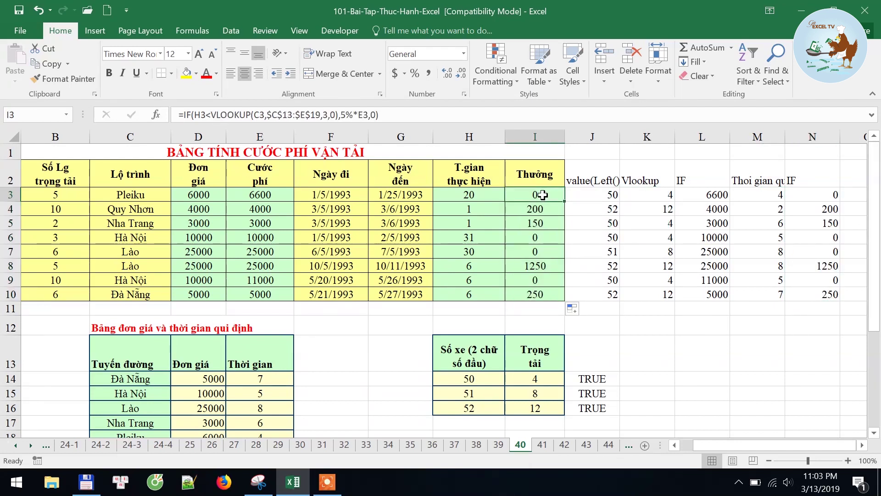
pyautogui.click(469, 195)
pyautogui.click(533, 194)
pyautogui.click(739, 177)
pyautogui.press('Right')
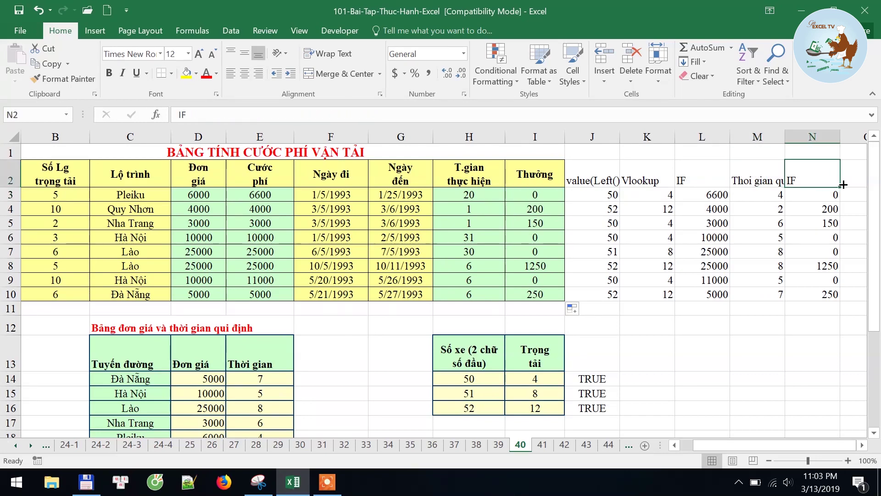
pyautogui.press('Right')
pyautogui.click(535, 294)
pyautogui.scroll(-5, 449, 307)
pyautogui.scroll(1, 449, 308)
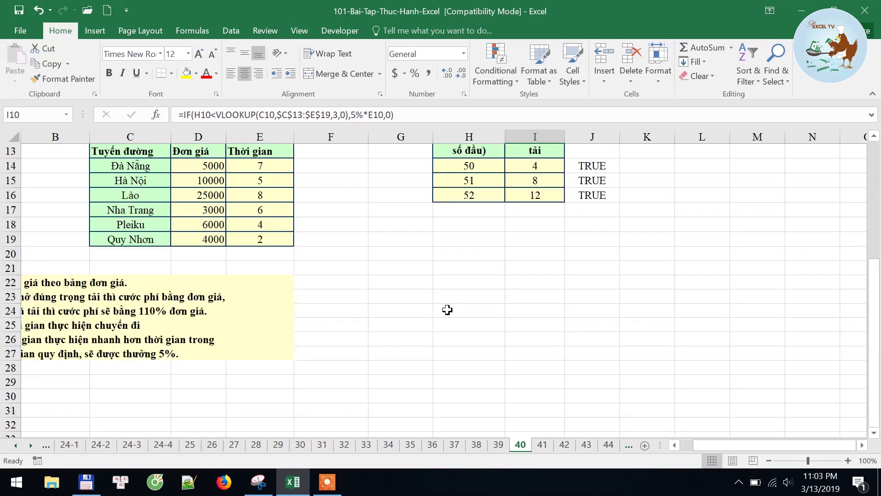
pyautogui.scroll(2, 449, 307)
pyautogui.scroll(2, 451, 307)
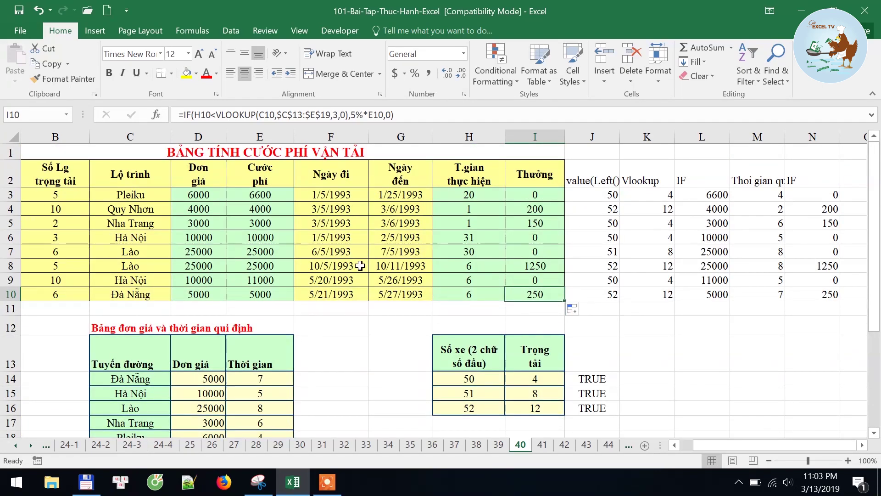
pyautogui.click(331, 238)
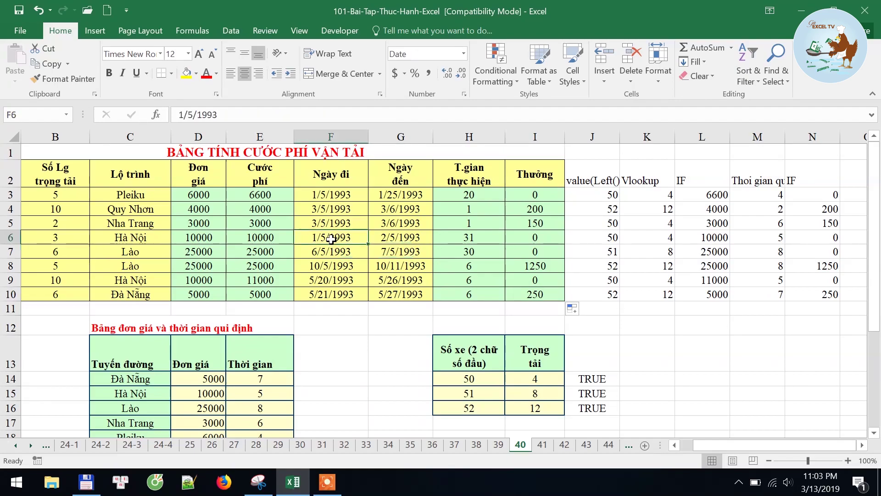
pyautogui.click(260, 238)
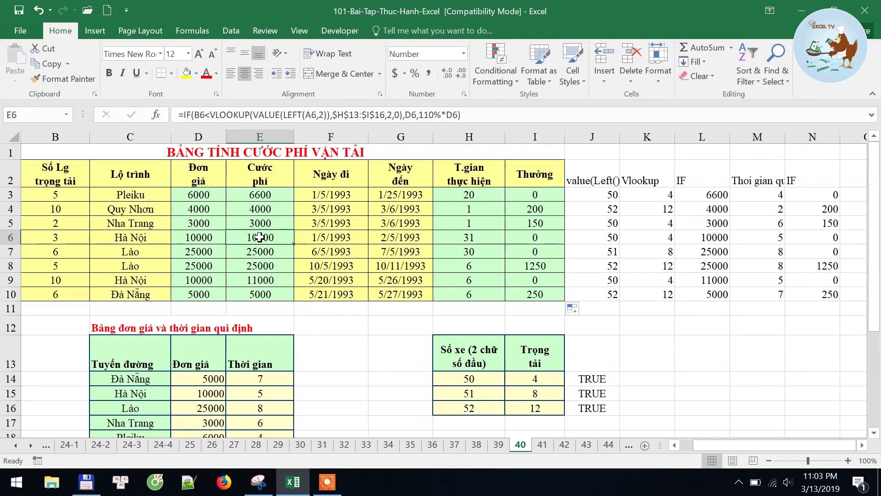